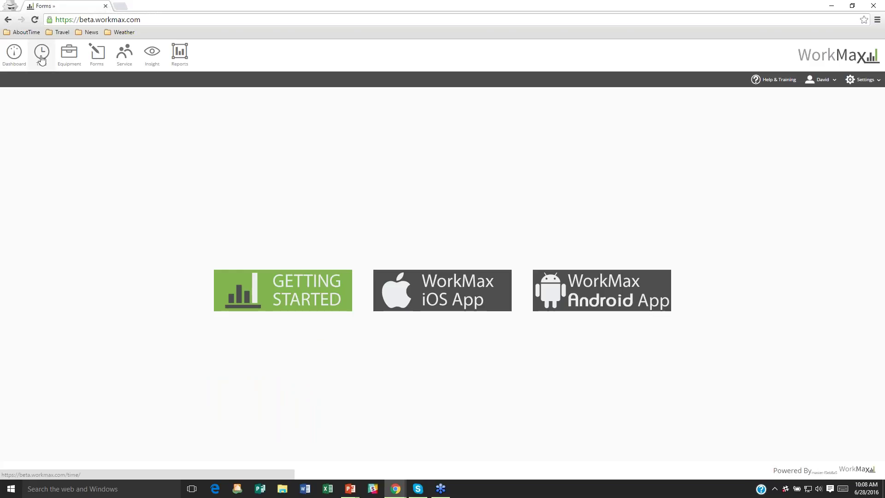
Open the Time Editor, sorted by In time in descending order, and look over its search filter options
{"action": "left_click", "coordinate": [41, 59]}
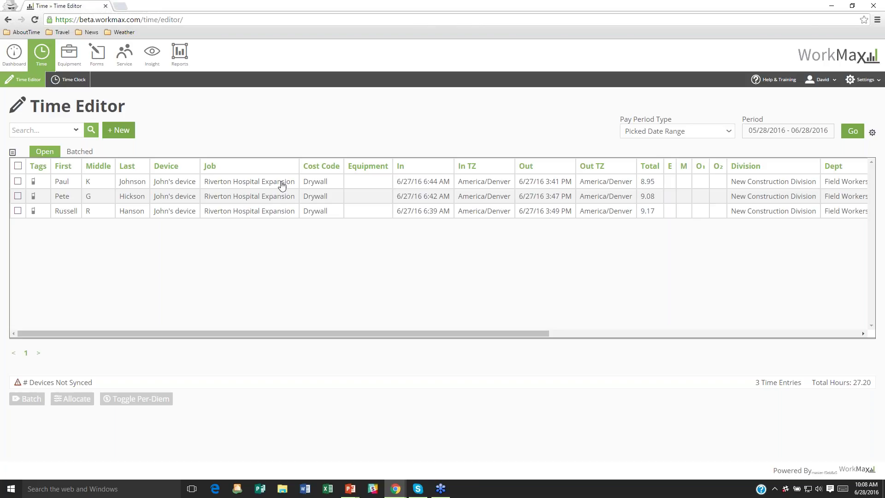
{"action": "left_click", "coordinate": [410, 169]}
{"action": "left_click", "coordinate": [410, 169]}
{"action": "left_click", "coordinate": [76, 131]}
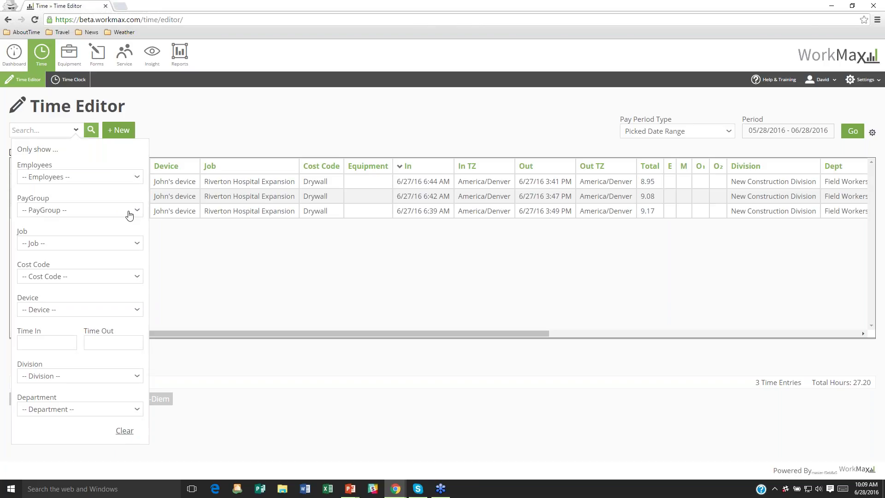
{"action": "left_click", "coordinate": [249, 132]}
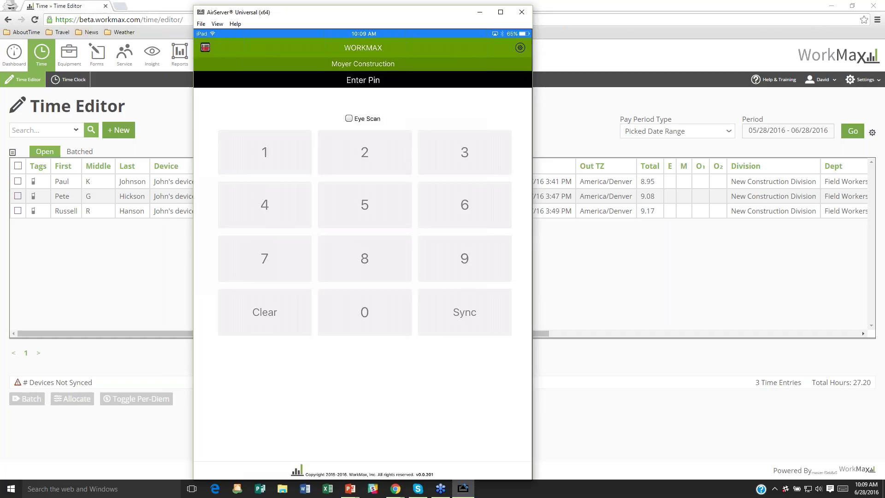
Reposition the AirServer iPad mirror window over the Time Editor and reload the list of time entries
{"action": "left_click_drag", "start_coordinate": [529, 8], "coordinate": [493, 54]}
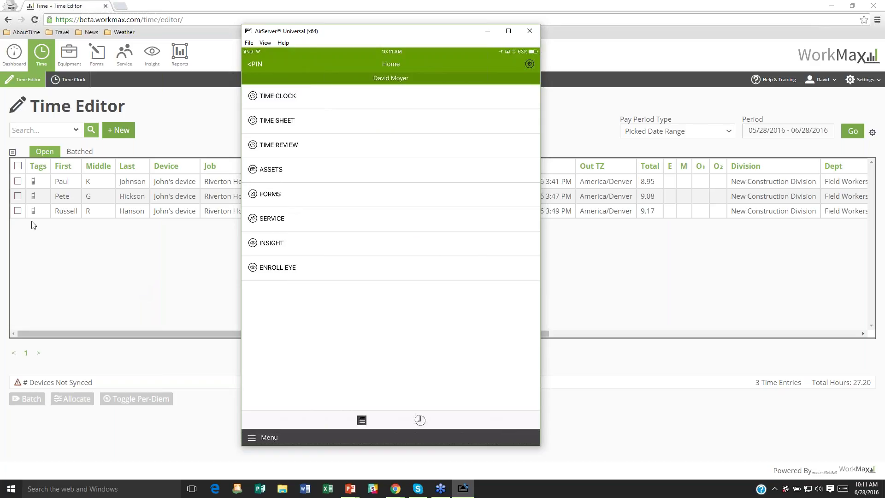
{"action": "left_click", "coordinate": [41, 53]}
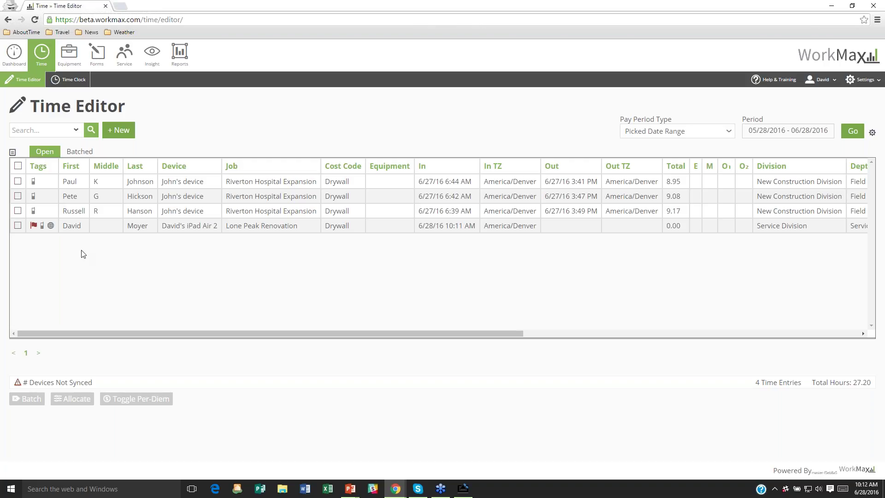
Examine the GPS map of the Lone Peak Renovation clock-in, and clear the entry's selection
{"action": "mouse_move", "coordinate": [35, 229]}
{"action": "left_click", "coordinate": [18, 226]}
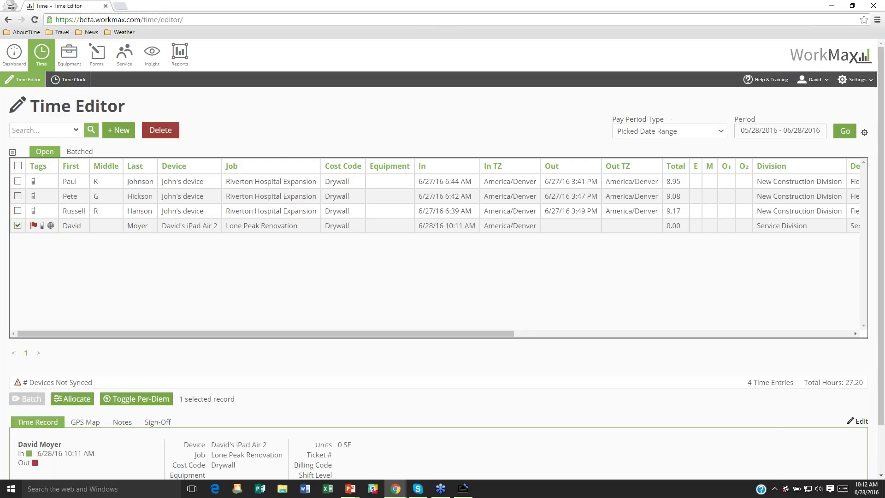
{"action": "left_click", "coordinate": [90, 423]}
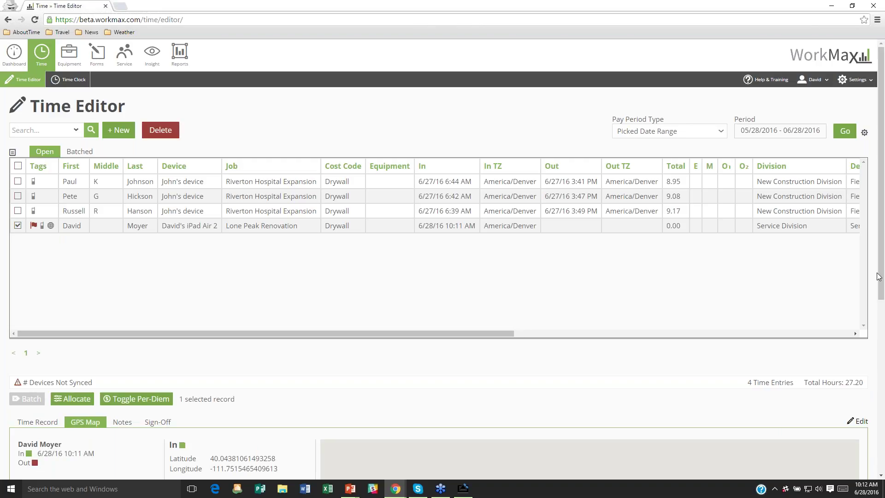
{"action": "scroll", "coordinate": [443, 276], "scroll_direction": "down", "scroll_amount": 2}
{"action": "scroll", "coordinate": [519, 336], "scroll_direction": "down", "scroll_amount": 3}
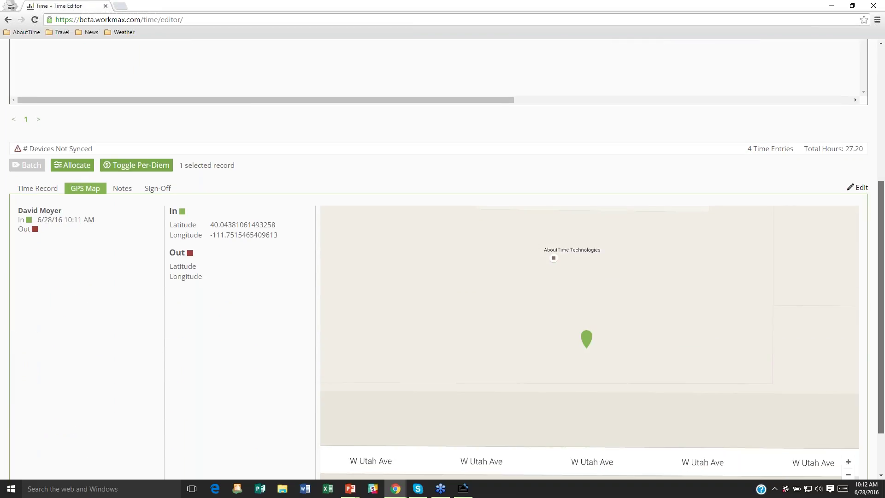
{"action": "scroll", "coordinate": [537, 336], "scroll_direction": "down", "scroll_amount": 1}
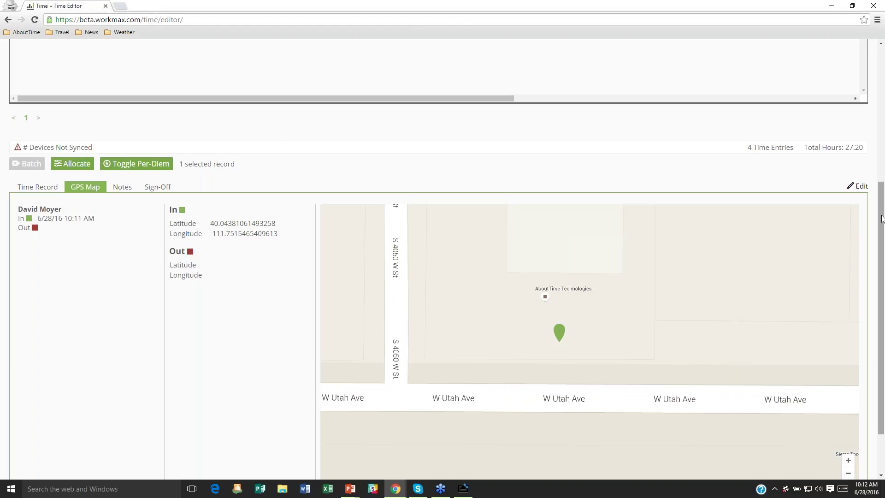
{"action": "scroll", "coordinate": [882, 218], "scroll_direction": "up", "scroll_amount": 6}
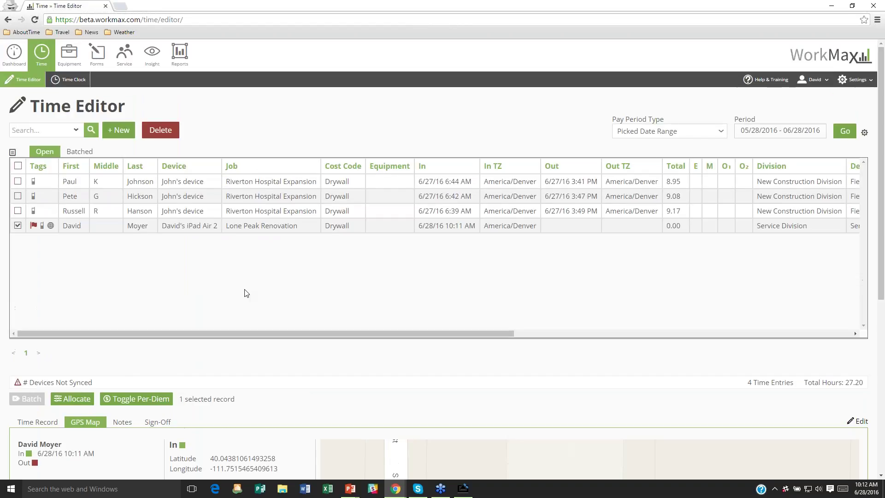
{"action": "left_click", "coordinate": [17, 225]}
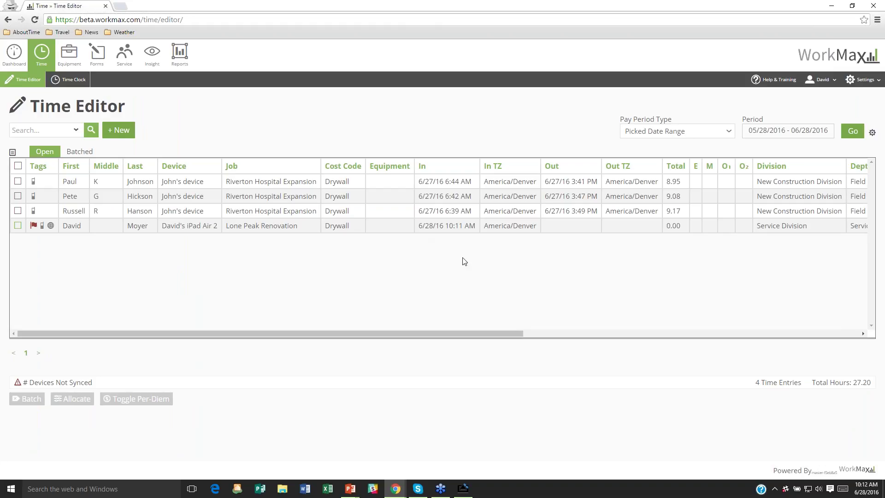
Bring up the AirServer iPad mirror for the switch to Painting, and check the Painting entry in the reloaded Time Editor
{"action": "left_click", "coordinate": [463, 489]}
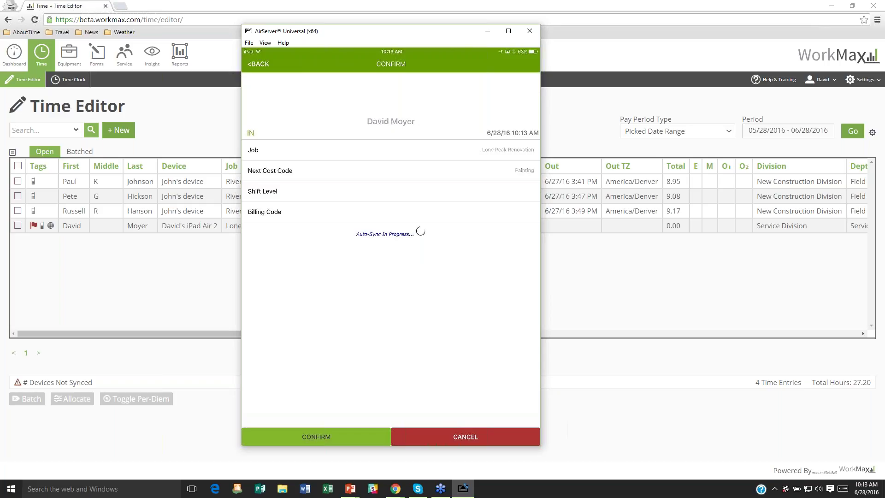
{"action": "left_click", "coordinate": [42, 66]}
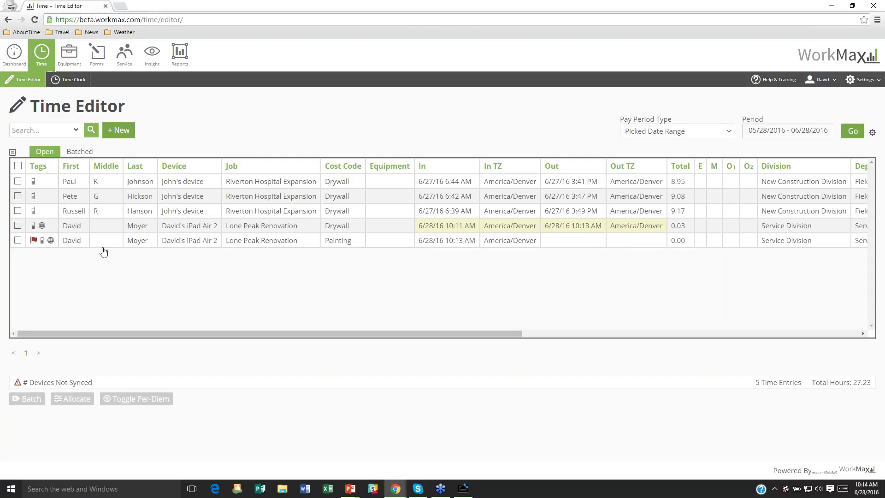
{"action": "left_click", "coordinate": [17, 240]}
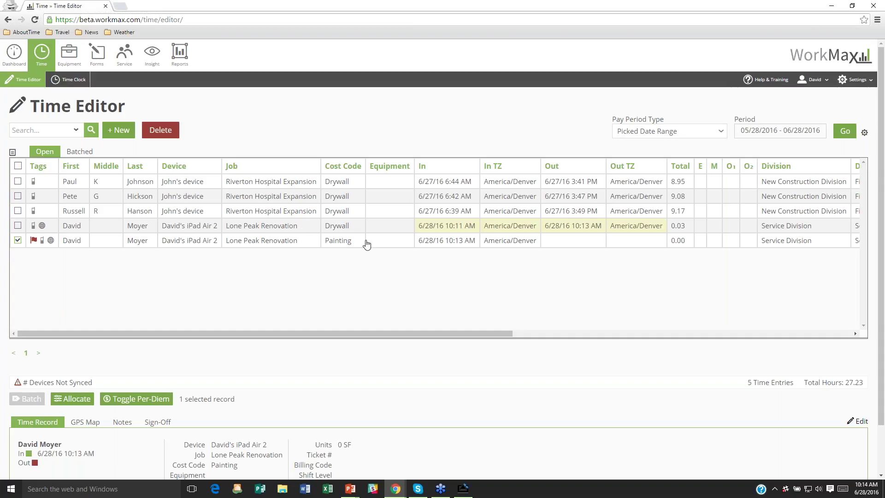
{"action": "left_click", "coordinate": [17, 240]}
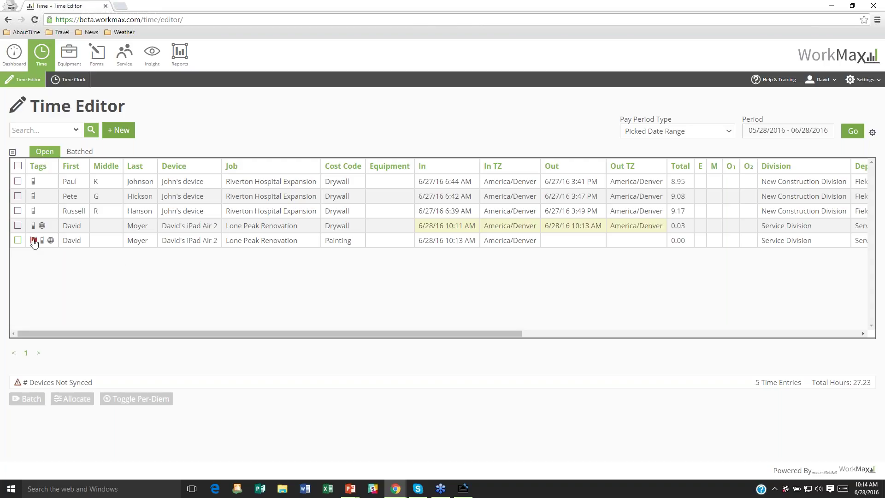
Switch to the AirServer iPad mirror for the clock-out and reload the Time Editor entries
{"action": "mouse_move", "coordinate": [34, 244]}
{"action": "left_click", "coordinate": [464, 489]}
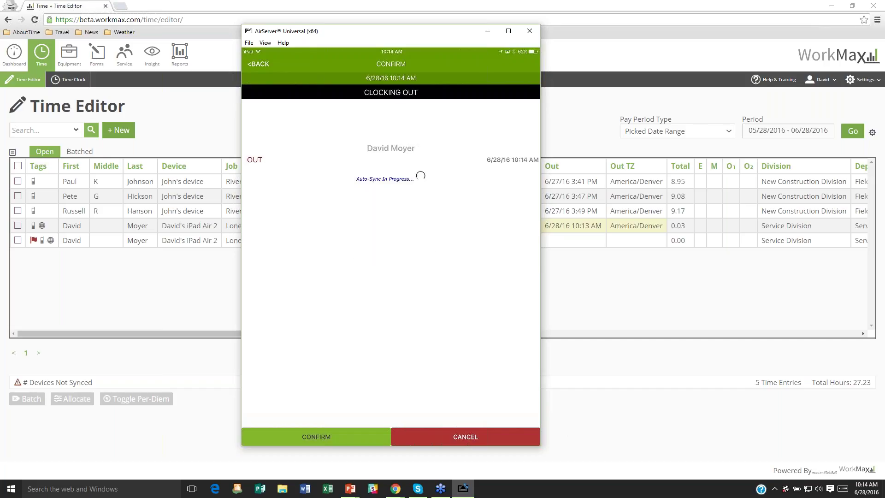
{"action": "left_click", "coordinate": [42, 66]}
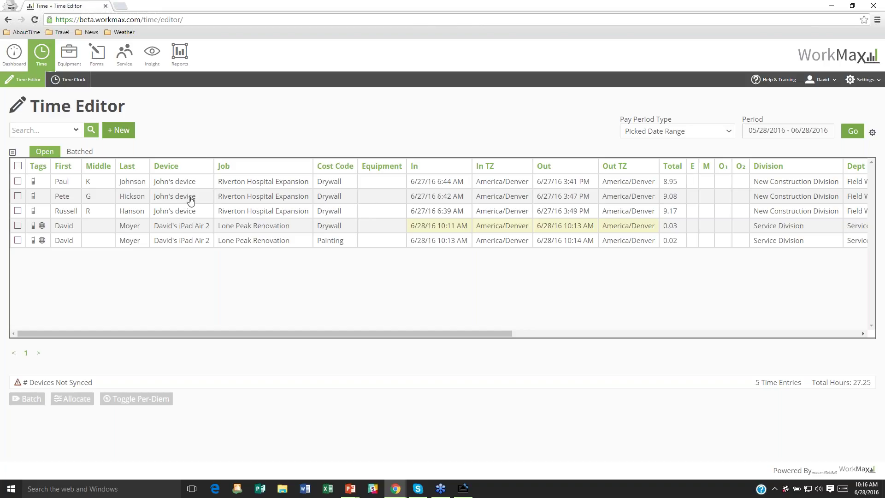
Select the three Riverton Hospital Expansion drywall entries and open hour allocation for them
{"action": "left_click", "coordinate": [18, 181]}
{"action": "left_click", "coordinate": [18, 197]}
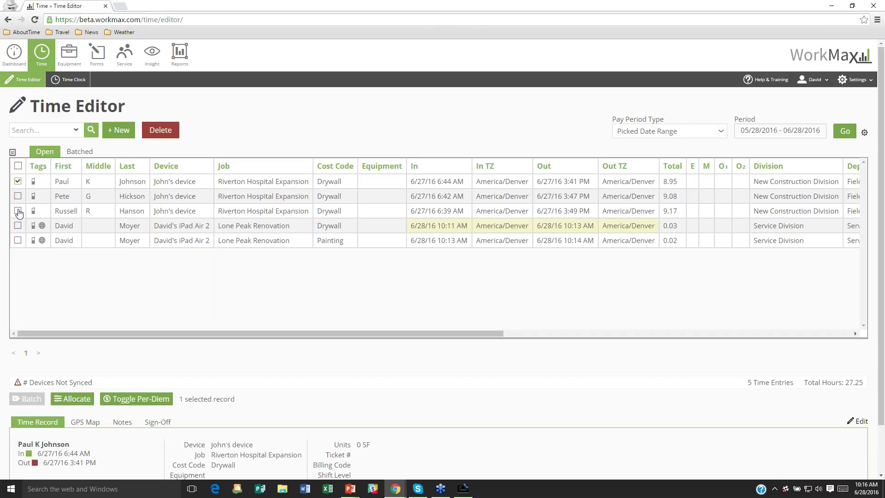
{"action": "left_click", "coordinate": [18, 210]}
{"action": "scroll", "coordinate": [188, 348], "scroll_direction": "down", "scroll_amount": 2}
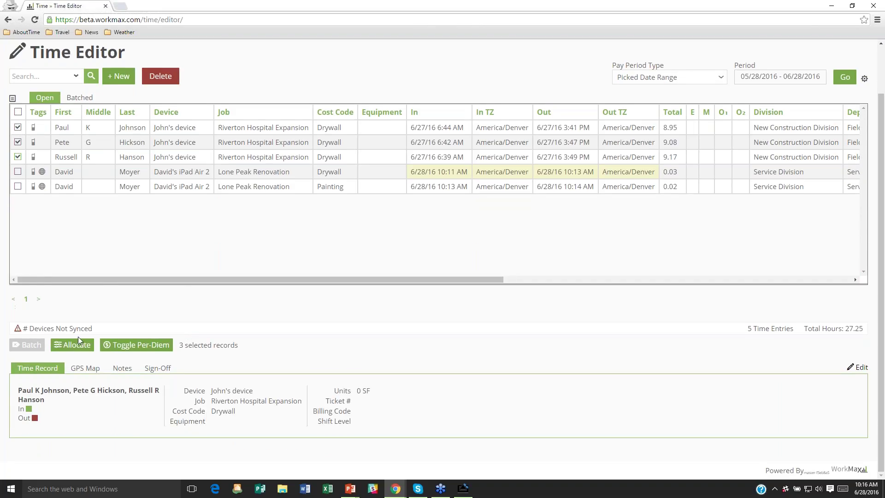
{"action": "left_click", "coordinate": [76, 347]}
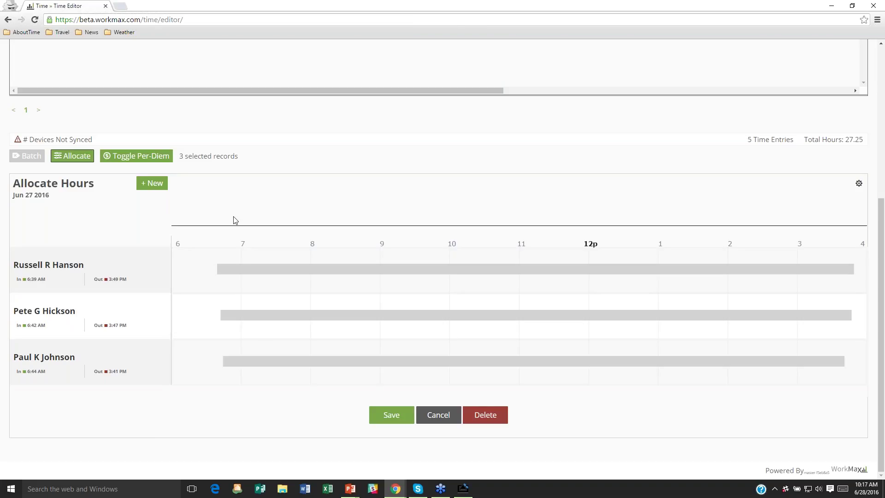
Fill in a new time segment with Out time 1:00 AM, cost code Drywall 09001 and Total SF 1200, and try to save it
{"action": "left_click", "coordinate": [153, 183]}
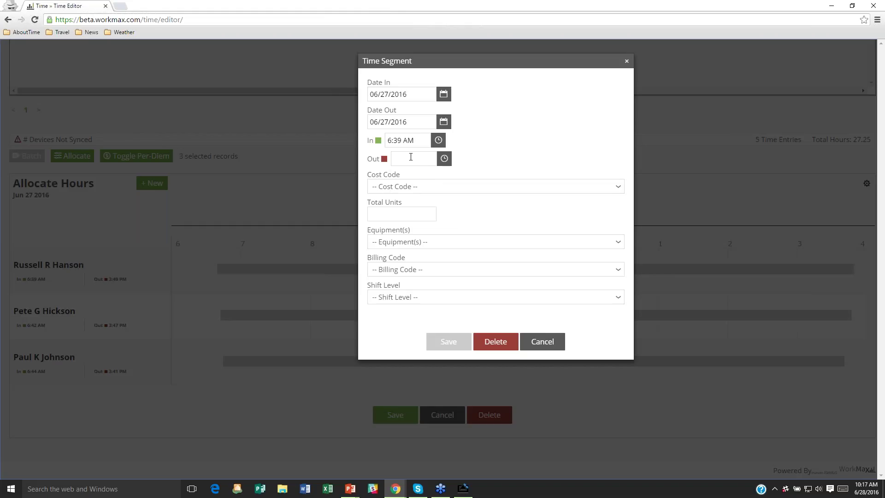
{"action": "left_click", "coordinate": [410, 157]}
{"action": "type", "text": "(a"}
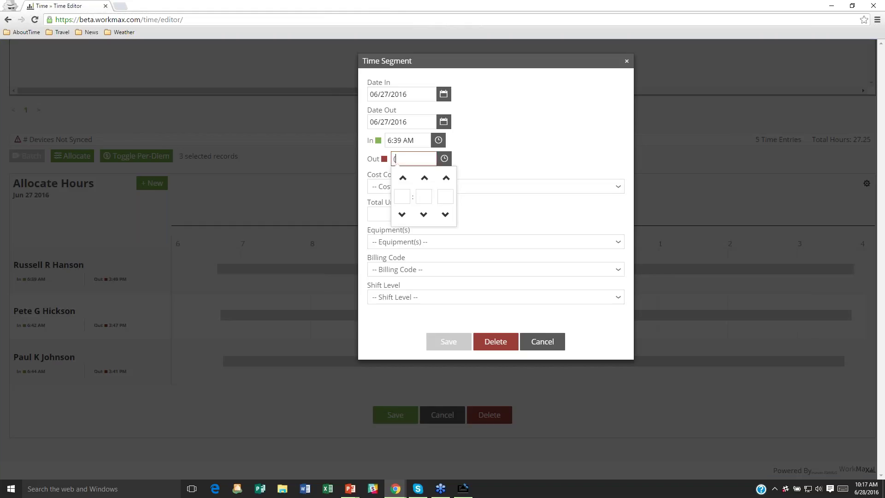
{"action": "left_click", "coordinate": [520, 190]}
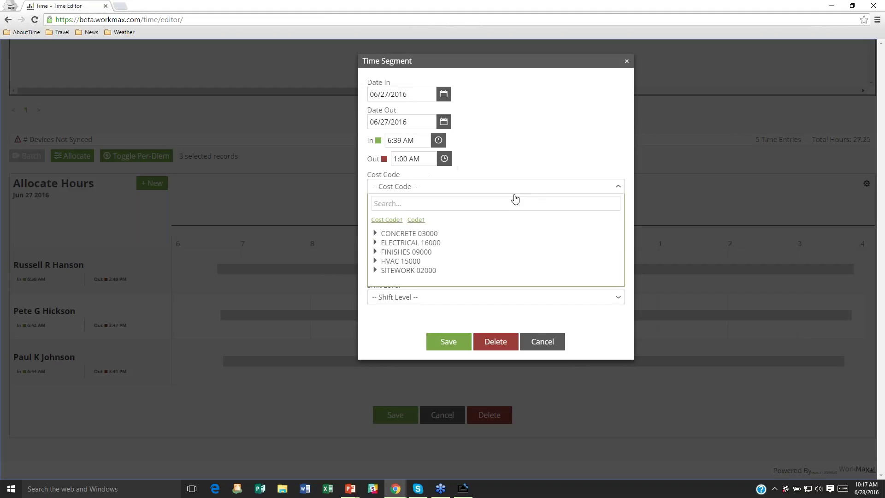
{"action": "left_click", "coordinate": [375, 251]}
{"action": "left_click", "coordinate": [397, 261]}
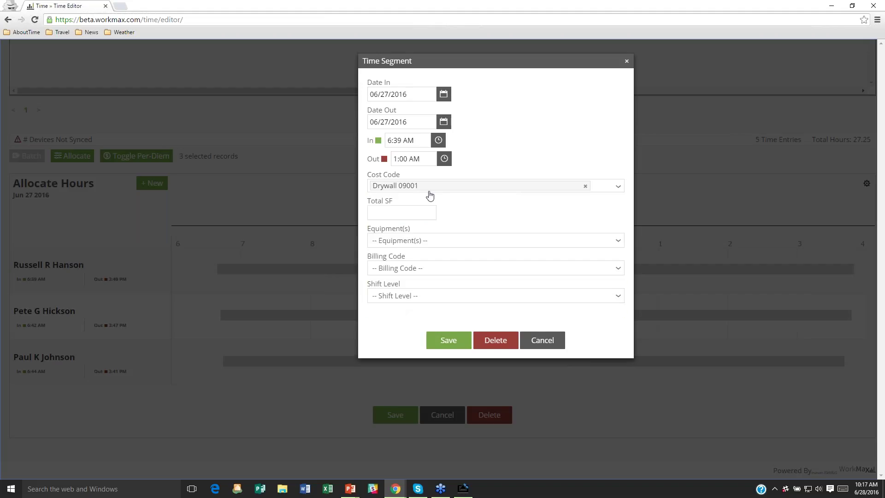
{"action": "left_click", "coordinate": [401, 212]}
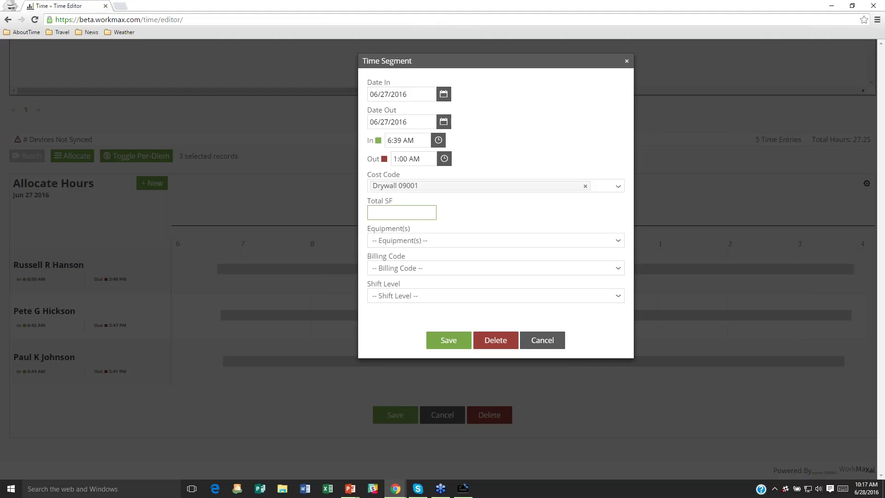
{"action": "type", "text": "1200"}
{"action": "left_click", "coordinate": [448, 342]}
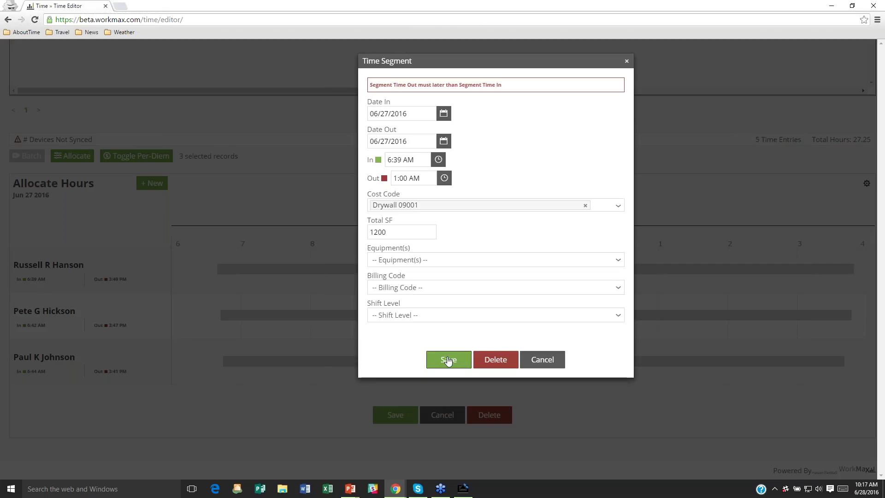
Set the Drywall segment's Out time to 9:00 AM, save it, and stretch its end on the timeline to 9:23
{"action": "left_click", "coordinate": [412, 178]}
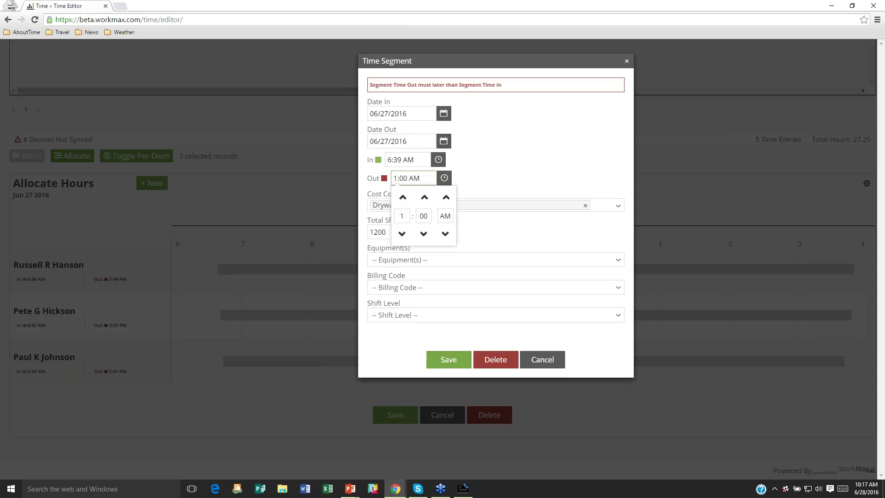
{"action": "left_click", "coordinate": [446, 197]}
{"action": "left_click_drag", "start_coordinate": [429, 177], "coordinate": [377, 183]}
{"action": "type", "text": "9a"}
{"action": "key", "text": "Tab"}
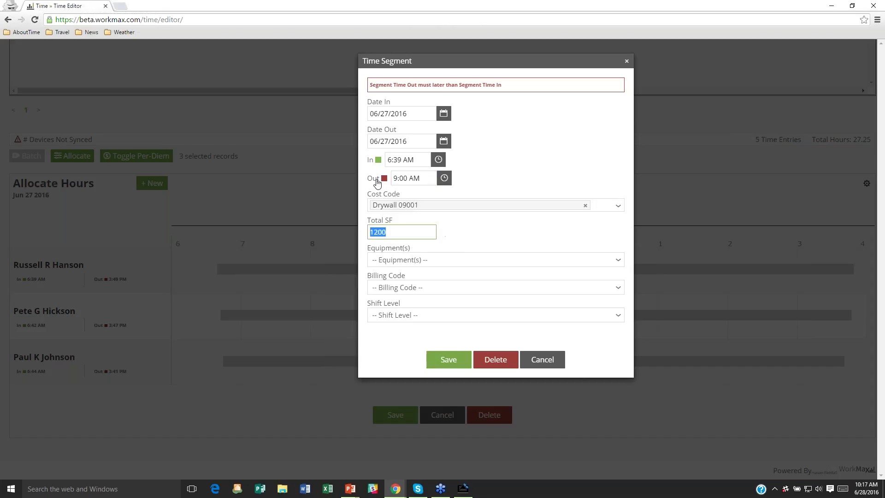
{"action": "left_click", "coordinate": [448, 359]}
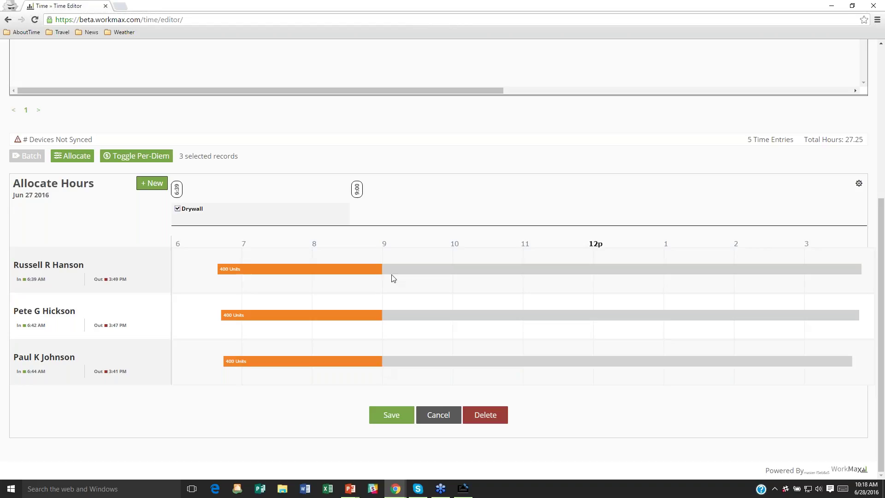
{"action": "left_click_drag", "start_coordinate": [356, 194], "coordinate": [382, 203]}
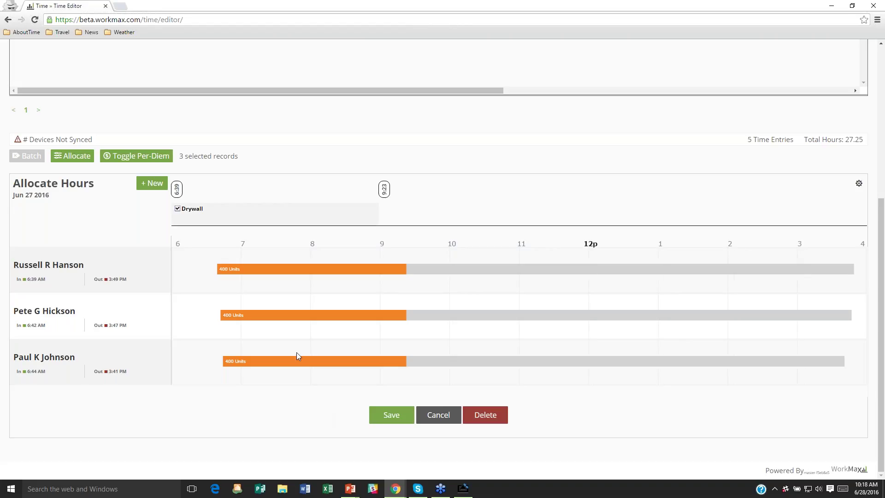
Add a time segment with Out time 2:00 PM, cost code Painting 09002 and Total SF 800, and save it
{"action": "left_click", "coordinate": [154, 184]}
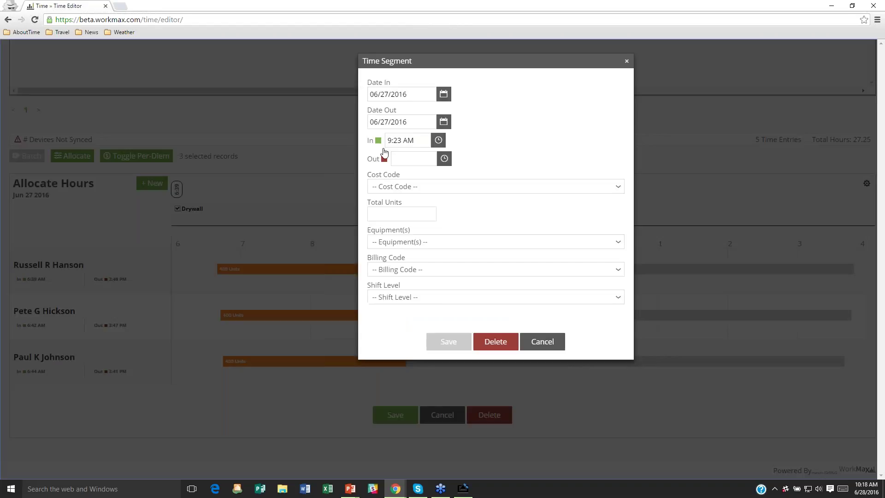
{"action": "left_click", "coordinate": [400, 158]}
{"action": "type", "text": "2"}
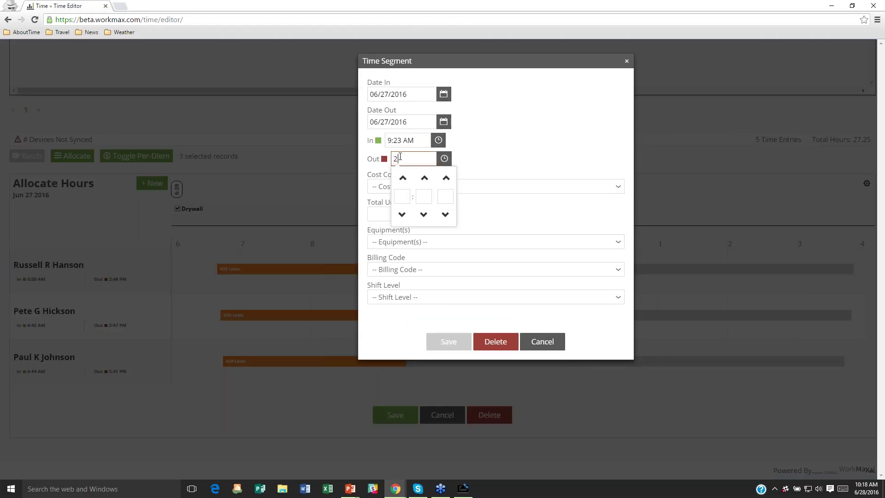
{"action": "type", "text": "p"}
{"action": "left_click", "coordinate": [514, 186]}
{"action": "left_click", "coordinate": [516, 186]}
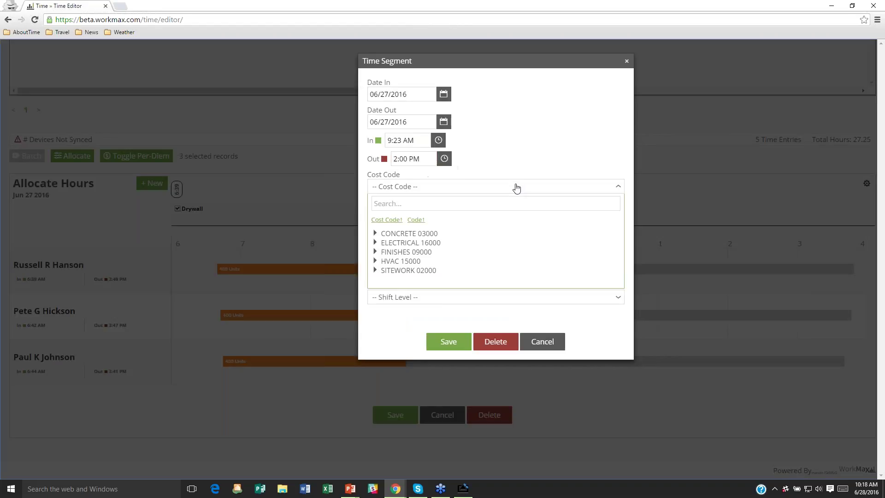
{"action": "left_click", "coordinate": [375, 252]}
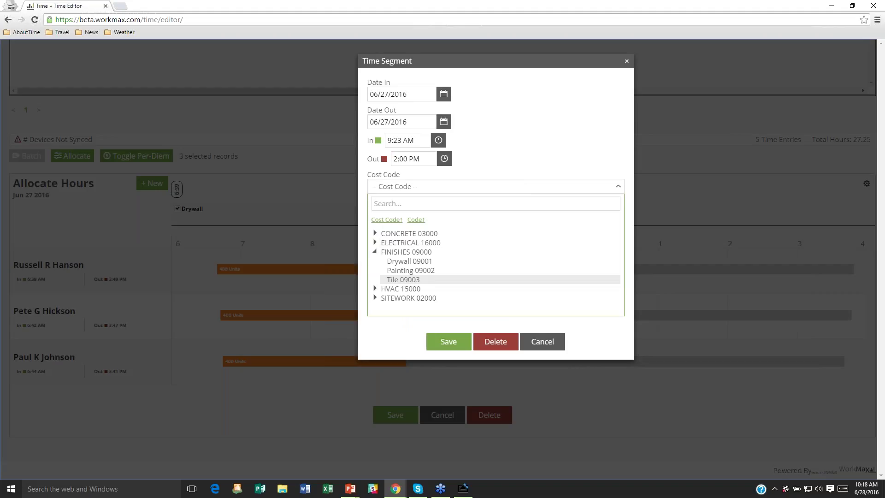
{"action": "left_click", "coordinate": [396, 270]}
{"action": "left_click", "coordinate": [398, 214]}
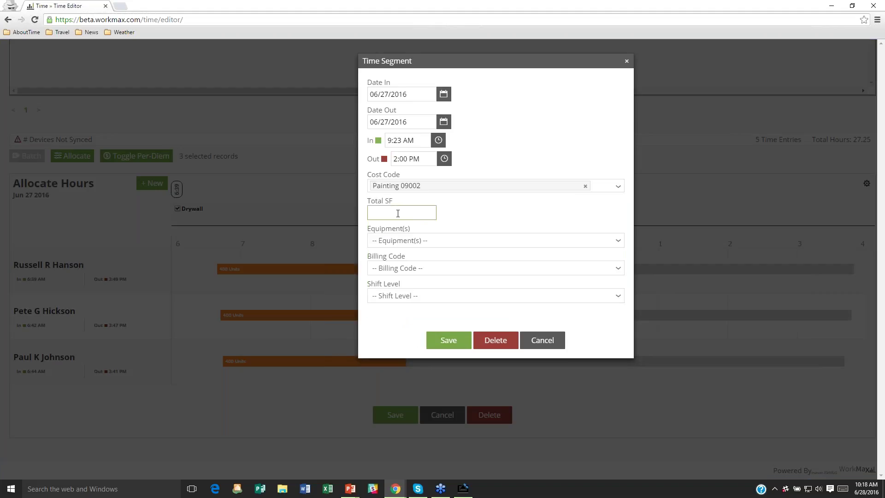
{"action": "type", "text": "800"}
{"action": "left_click", "coordinate": [449, 341]}
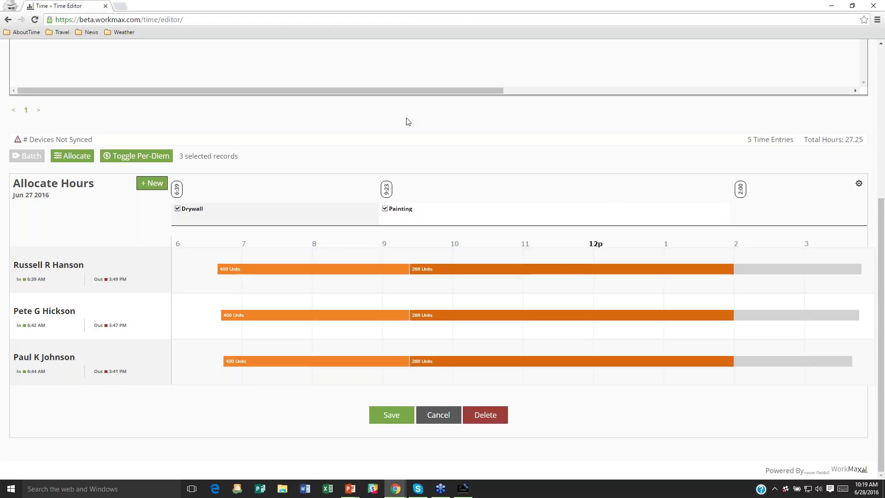
Add a time segment with Out time 3:49 PM, cost code Tile 09003 and Total SF 500, and save it
{"action": "left_click", "coordinate": [149, 189]}
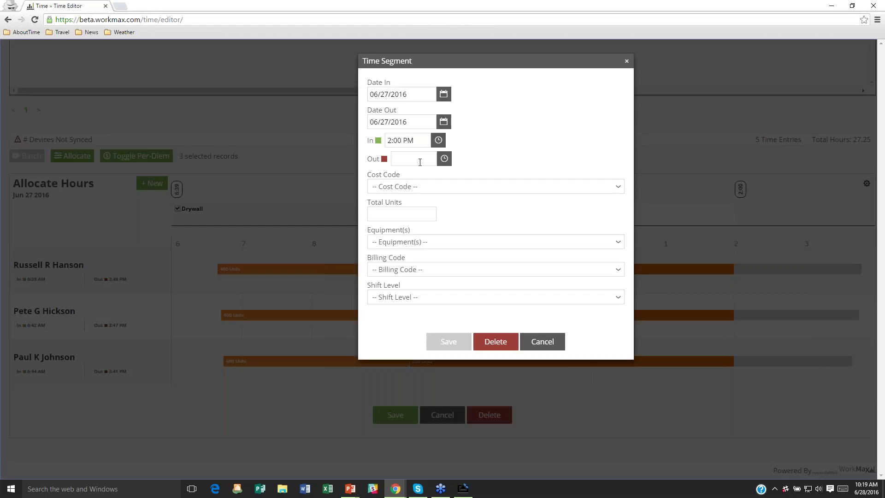
{"action": "left_click", "coordinate": [418, 161]}
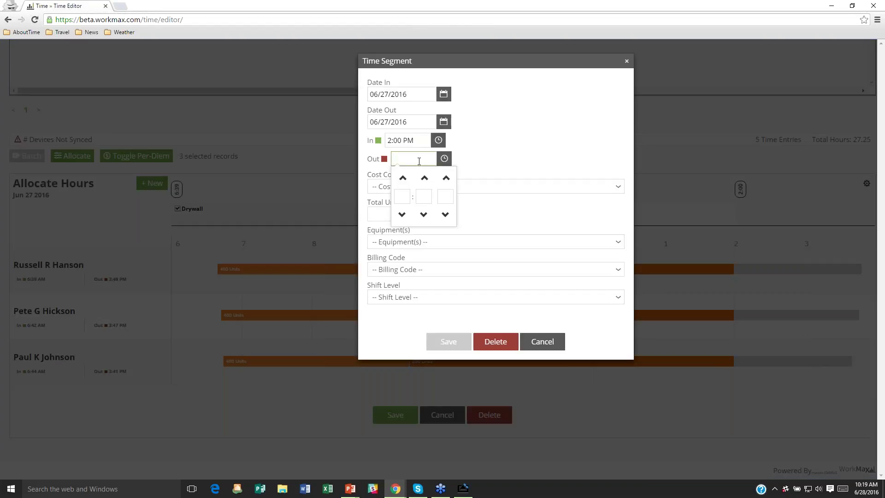
{"action": "type", "text": "3:49p"}
{"action": "left_click", "coordinate": [478, 188]}
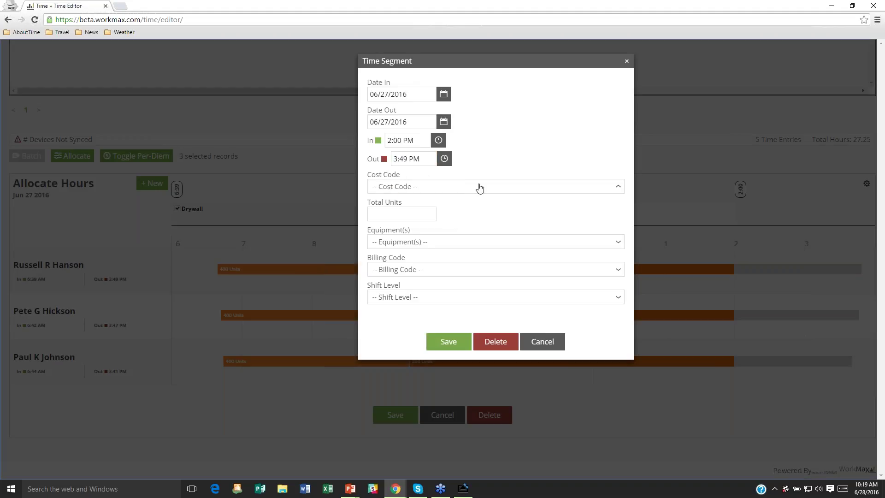
{"action": "left_click", "coordinate": [377, 253]}
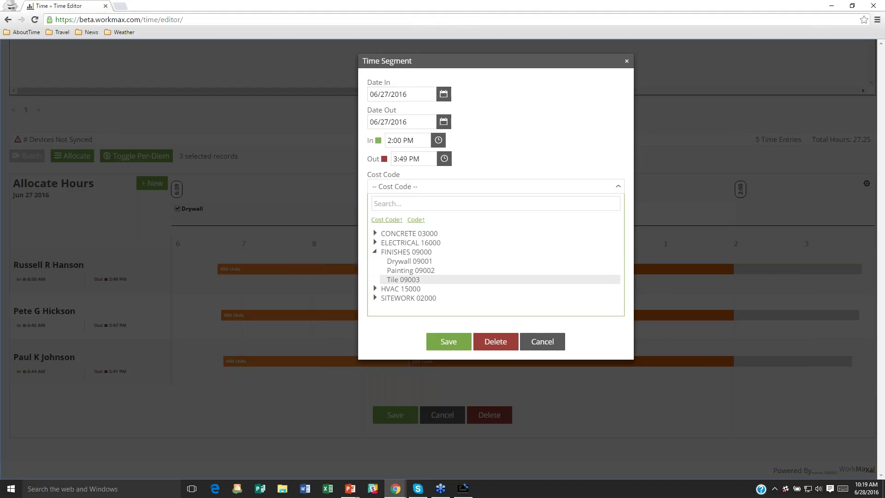
{"action": "left_click", "coordinate": [404, 280]}
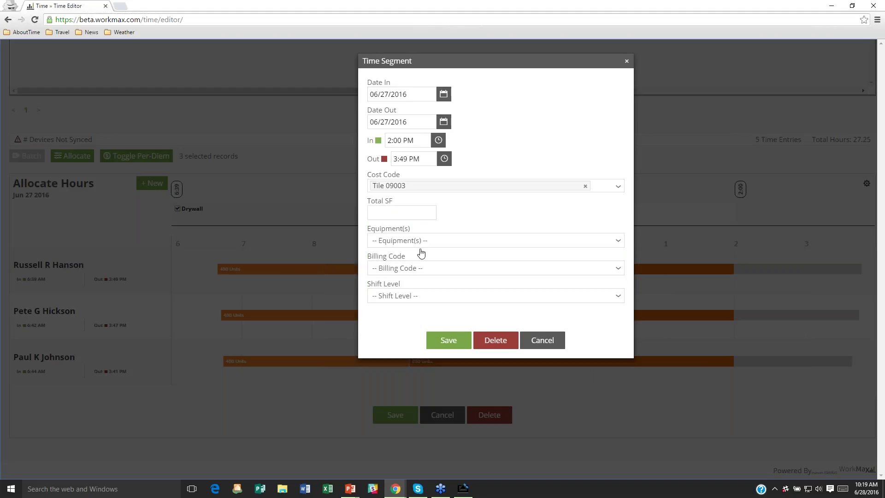
{"action": "key", "text": "Tab"}
{"action": "type", "text": "500"}
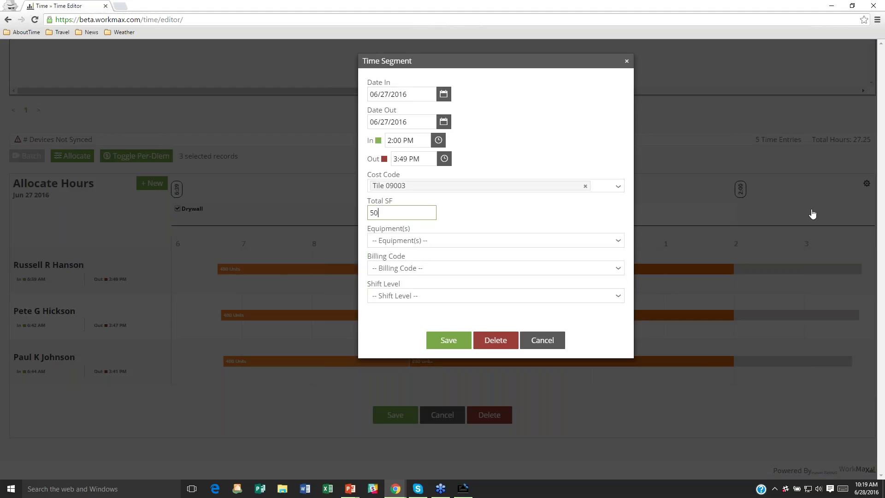
{"action": "left_click", "coordinate": [449, 349]}
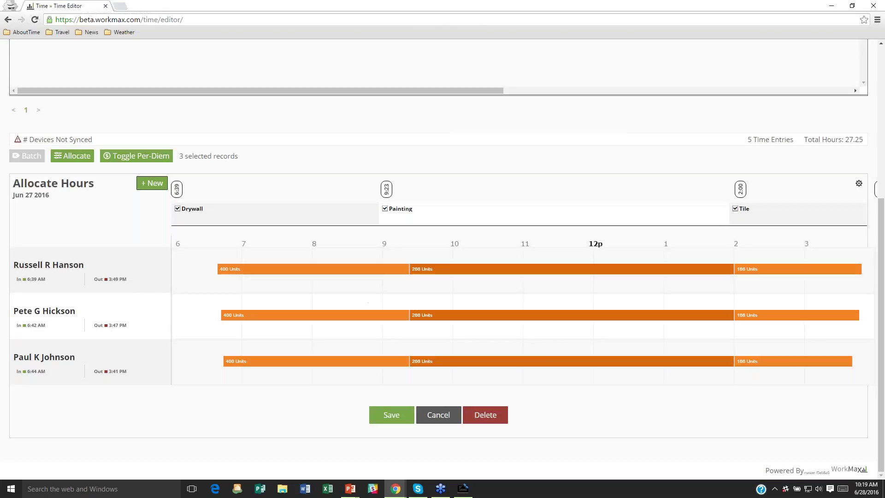
Save the crew's hour allocation and enlarge the time entries grid to fit all the split entries
{"action": "left_click", "coordinate": [391, 416]}
{"action": "scroll", "coordinate": [304, 267], "scroll_direction": "down", "scroll_amount": 1}
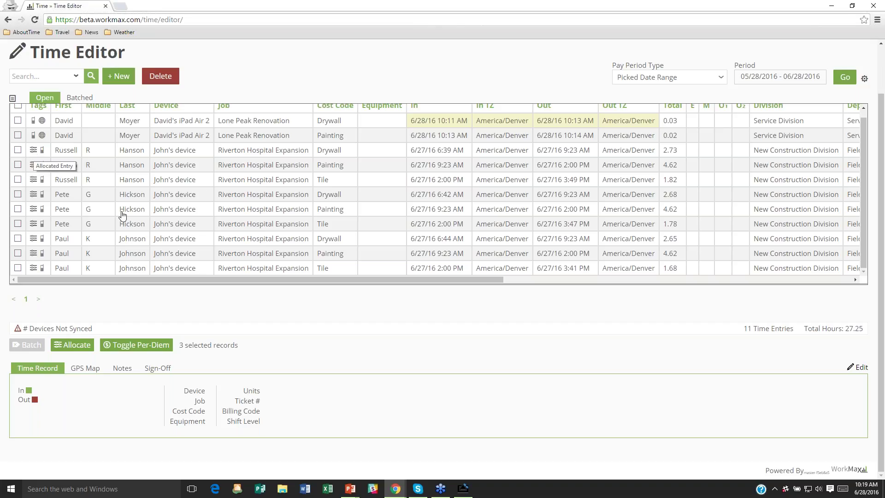
{"action": "scroll", "coordinate": [177, 210], "scroll_direction": "up", "scroll_amount": 1}
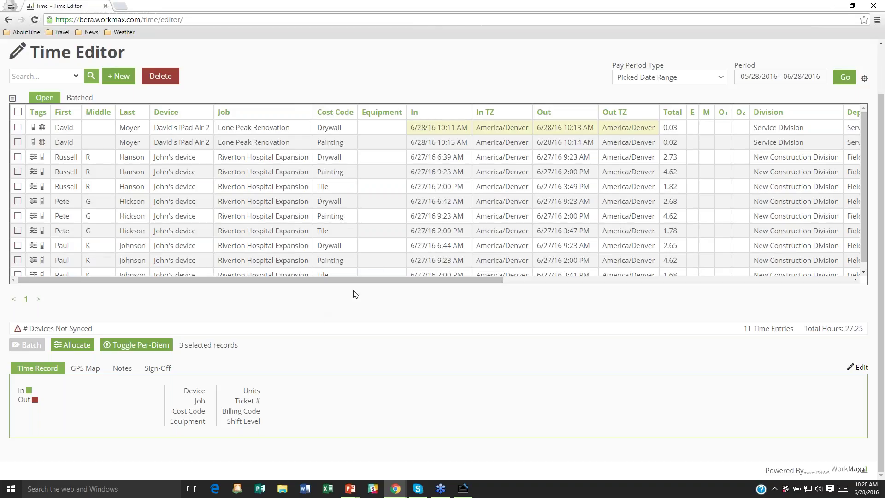
{"action": "left_click_drag", "start_coordinate": [356, 285], "coordinate": [357, 299]}
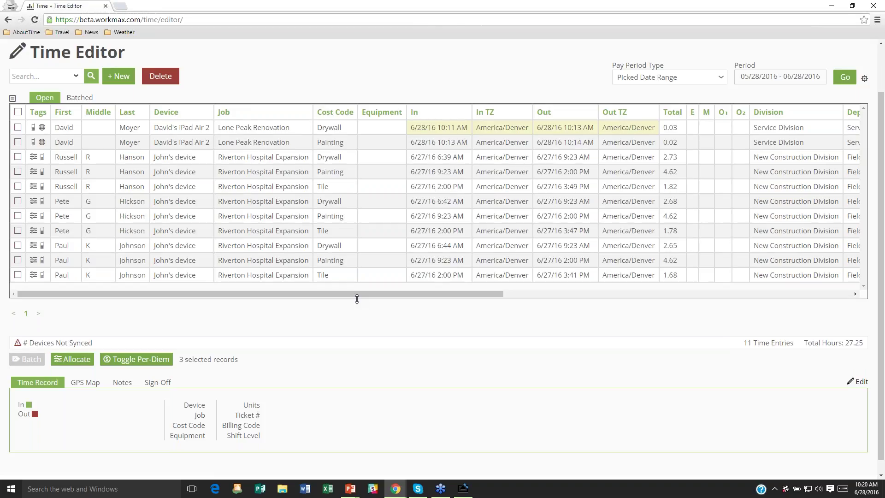
Switch to the AirServer iPad mirror, name the new time sheet "Week June 20" and open its start date for editing
{"action": "left_click", "coordinate": [468, 491]}
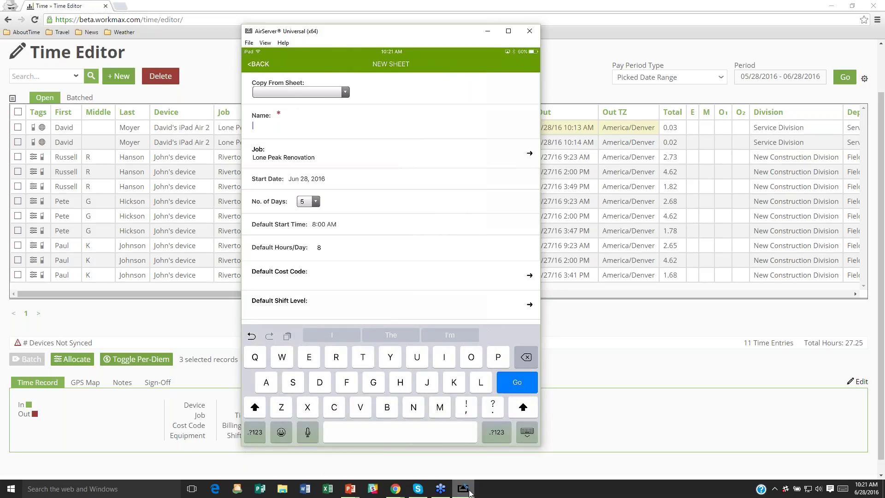
{"action": "type", "text": "Week "}
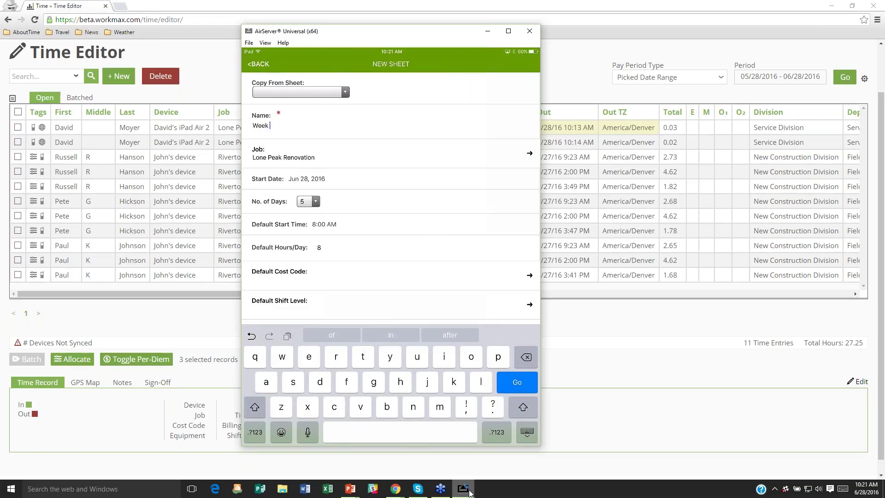
{"action": "type", "text": "June"}
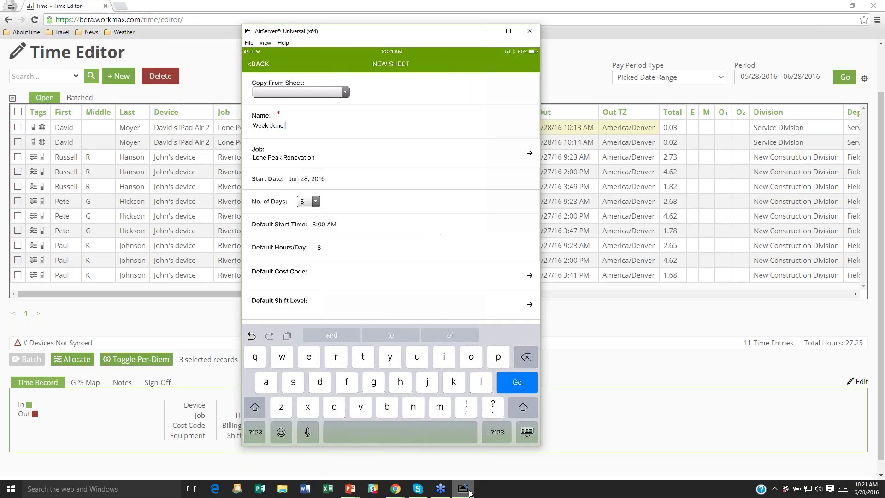
{"action": "type", "text": " 20"}
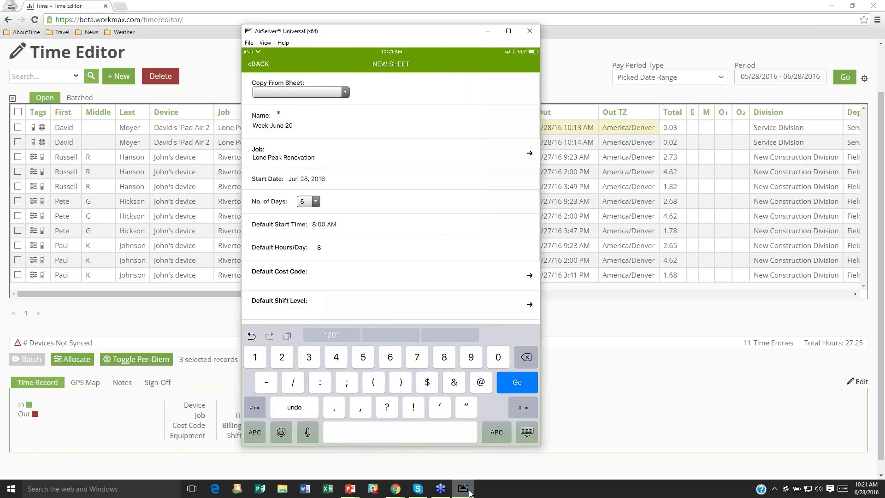
{"action": "left_click", "coordinate": [307, 178]}
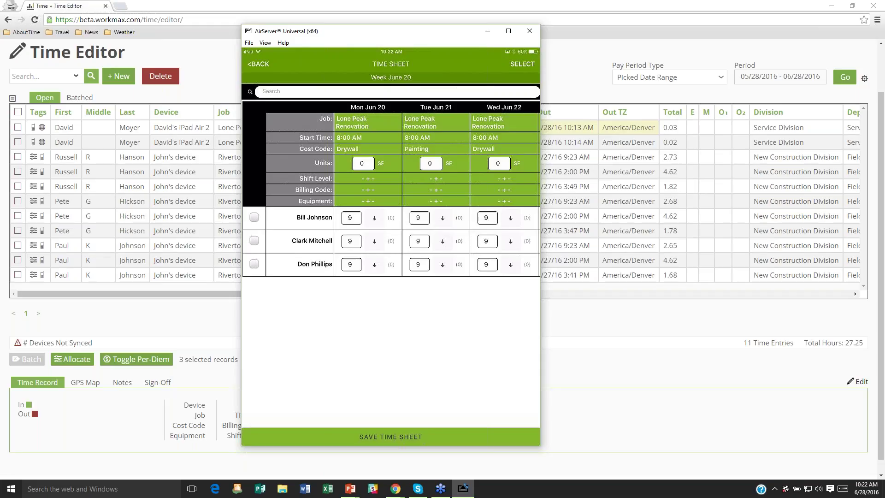
Set the second employee's hours for Wed Jun 22 to 12 in the time sheet
{"action": "left_click", "coordinate": [487, 241]}
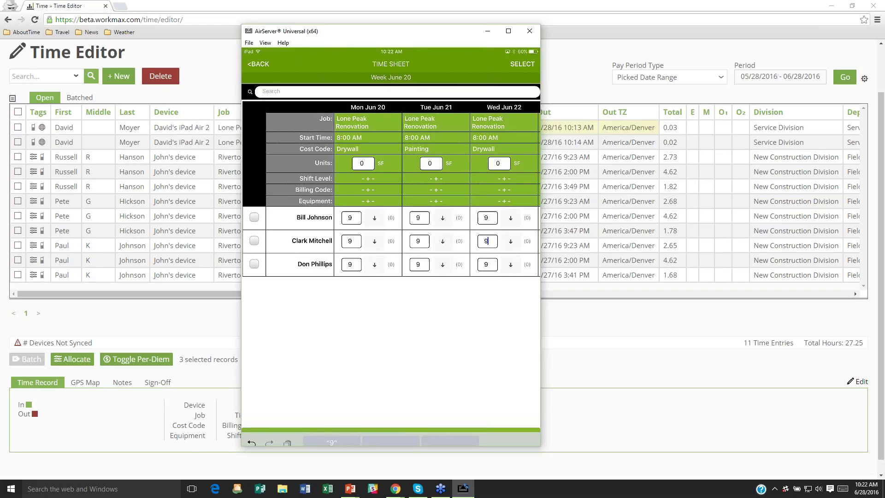
{"action": "key", "text": "BackSpace"}
{"action": "type", "text": "12"}
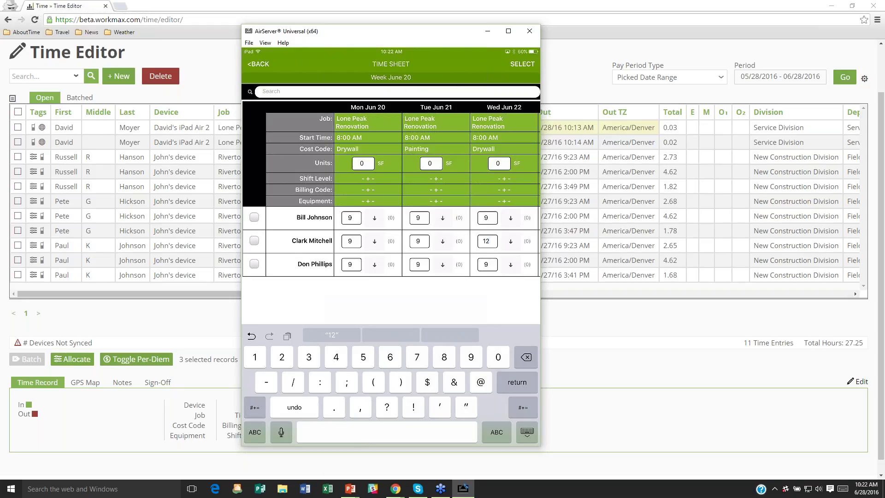
Open time allocation for the second employee's Wed Jun 22 hours and set the Drywall record to 9 hours
{"action": "left_click", "coordinate": [510, 241]}
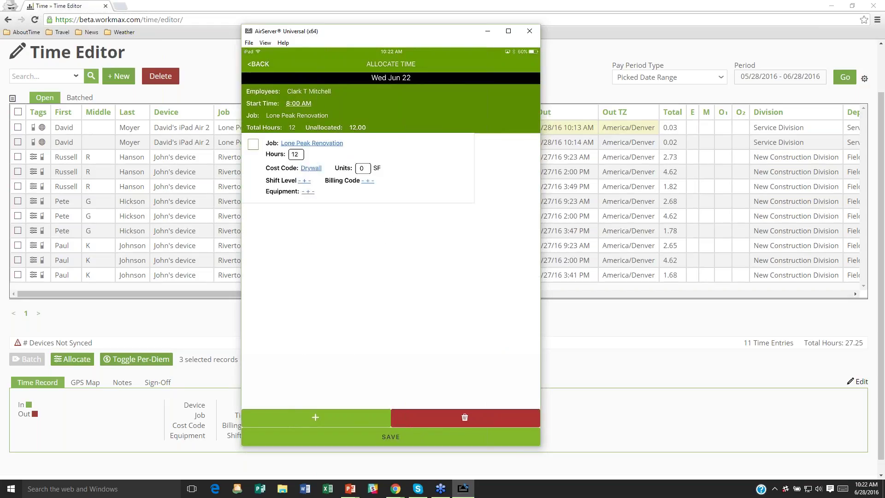
{"action": "left_click", "coordinate": [296, 154]}
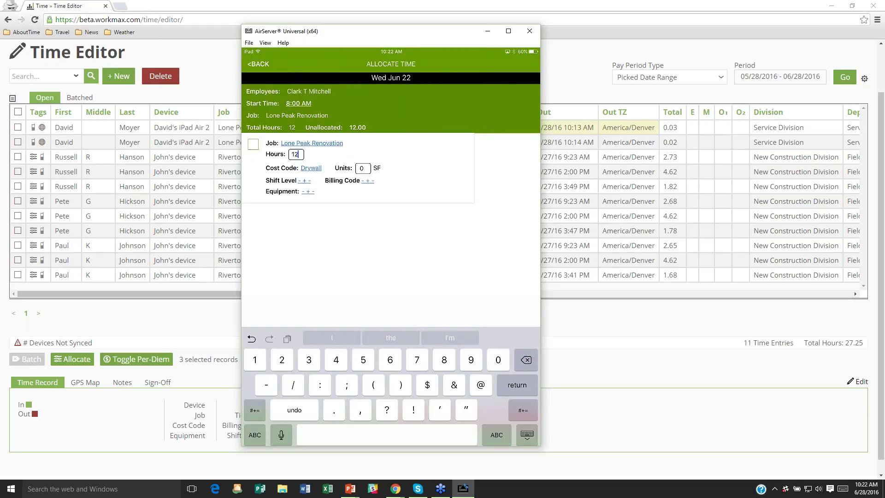
{"action": "key", "text": "BackSpace"}
{"action": "key", "text": "BackSpace"}
{"action": "type", "text": "9"}
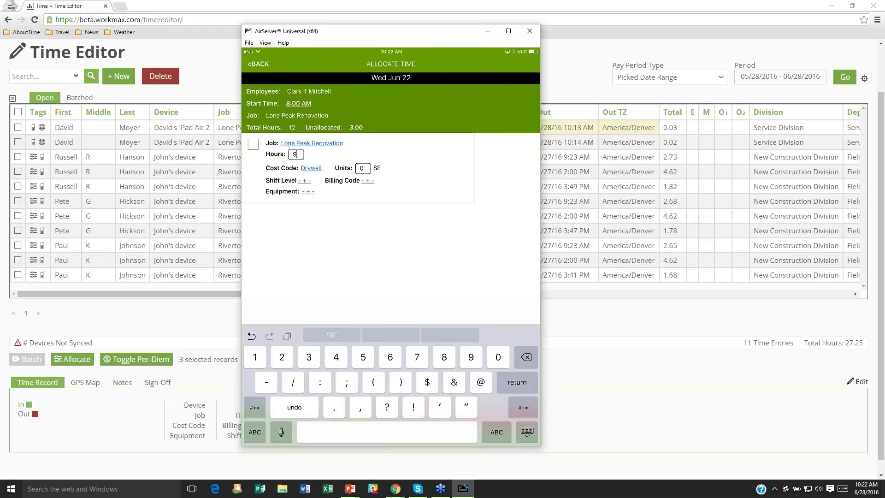
{"action": "key", "text": "Return"}
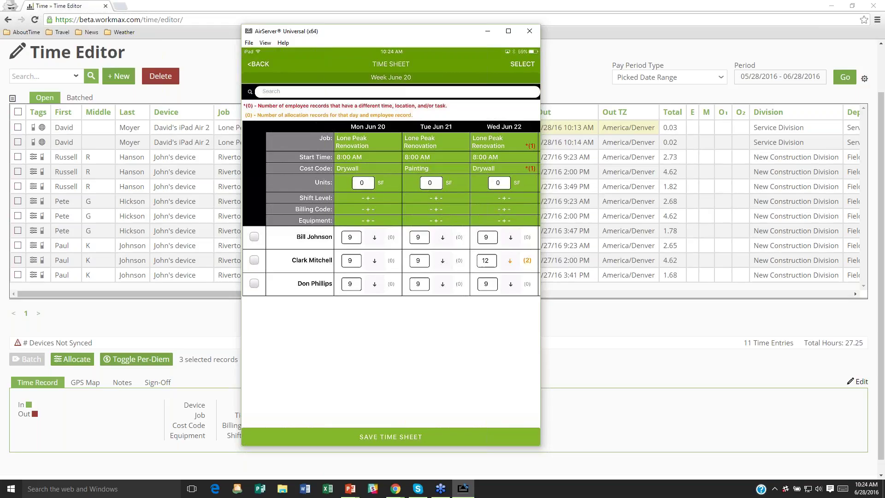
Open the signature page for the first employee in the time sheet, sign it and accept the signature
{"action": "scroll", "coordinate": [391, 207], "scroll_direction": "right", "scroll_amount": 5}
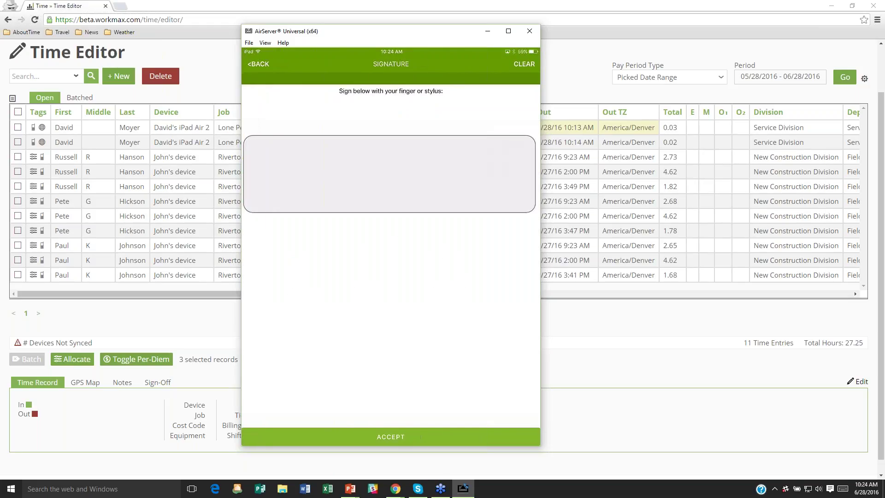
{"action": "mouse_move", "coordinate": [288, 160]}
{"action": "left_mouse_down"}
{"action": "mouse_move", "coordinate": [364, 182]}
{"action": "mouse_move", "coordinate": [470, 178]}
{"action": "left_mouse_up"}
{"action": "left_click", "coordinate": [390, 436]}
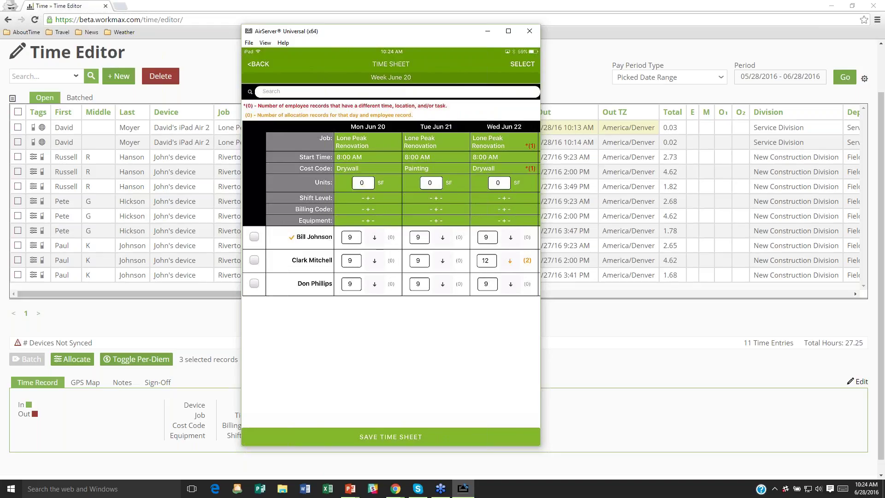
Sign off the second employee's week in the time sheet with a handwritten signature and accept it
{"action": "left_click_drag", "start_coordinate": [461, 258], "coordinate": [323, 258]}
{"action": "left_click", "coordinate": [507, 260]}
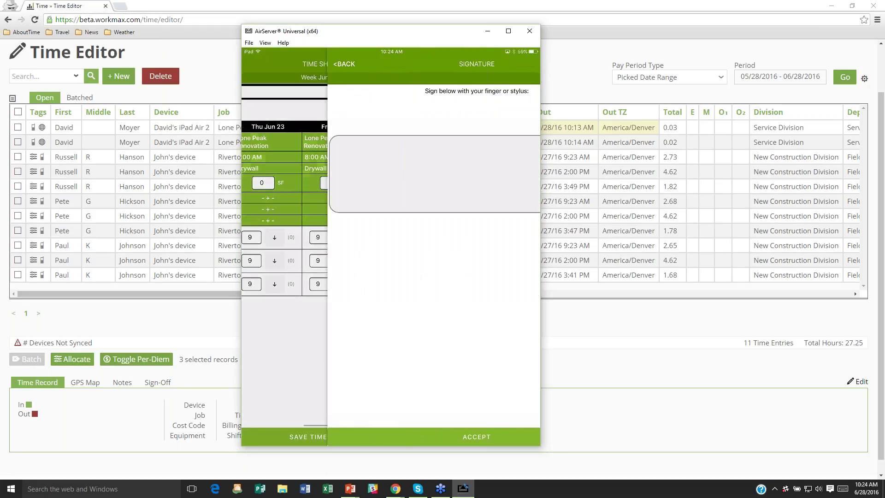
{"action": "mouse_move", "coordinate": [323, 161]}
{"action": "left_mouse_down"}
{"action": "mouse_move", "coordinate": [408, 184]}
{"action": "mouse_move", "coordinate": [478, 158]}
{"action": "left_mouse_up"}
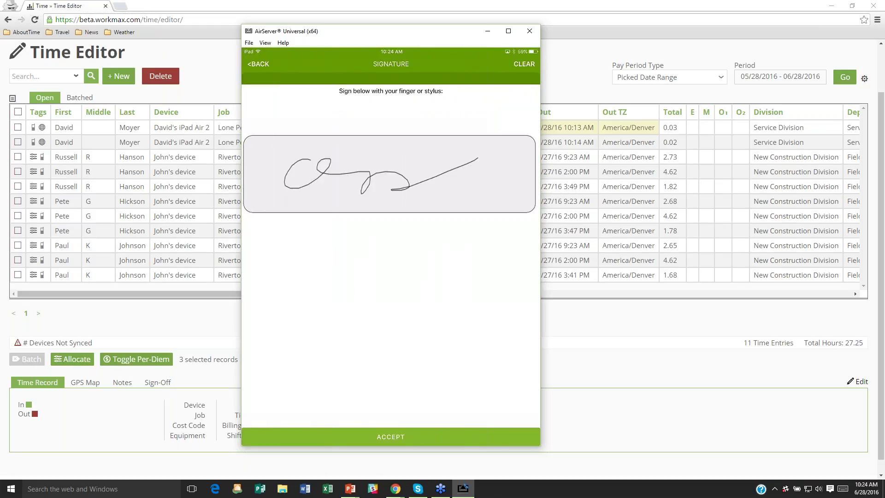
{"action": "left_click", "coordinate": [390, 436]}
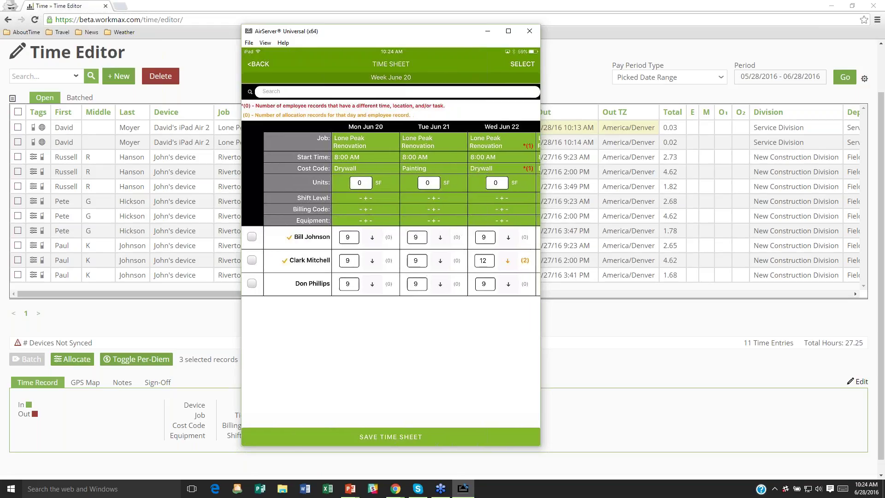
Capture and accept a handwritten signature for the third employee's row in the time sheet
{"action": "left_click_drag", "start_coordinate": [461, 259], "coordinate": [323, 258]}
{"action": "left_click", "coordinate": [484, 283]}
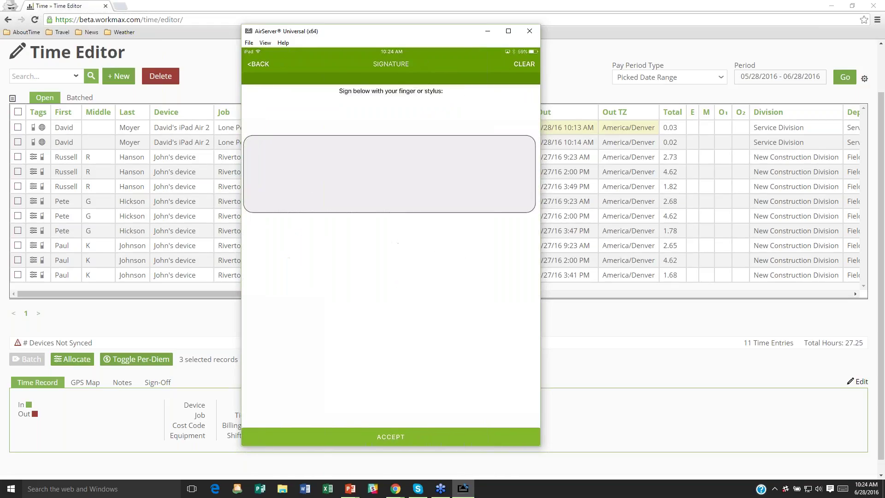
{"action": "mouse_move", "coordinate": [308, 154]}
{"action": "left_mouse_down"}
{"action": "mouse_move", "coordinate": [376, 183]}
{"action": "mouse_move", "coordinate": [465, 151]}
{"action": "left_mouse_up"}
{"action": "left_click", "coordinate": [391, 436]}
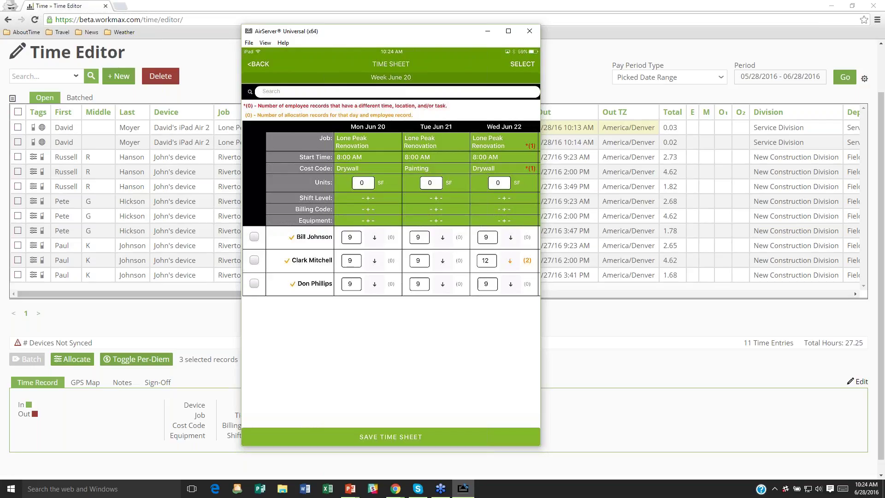
Apply a manager sign-off with a handwritten signature to all three employees' weeks, accept it and save the time sheet
{"action": "left_click", "coordinate": [254, 237]}
{"action": "left_click", "coordinate": [254, 259]}
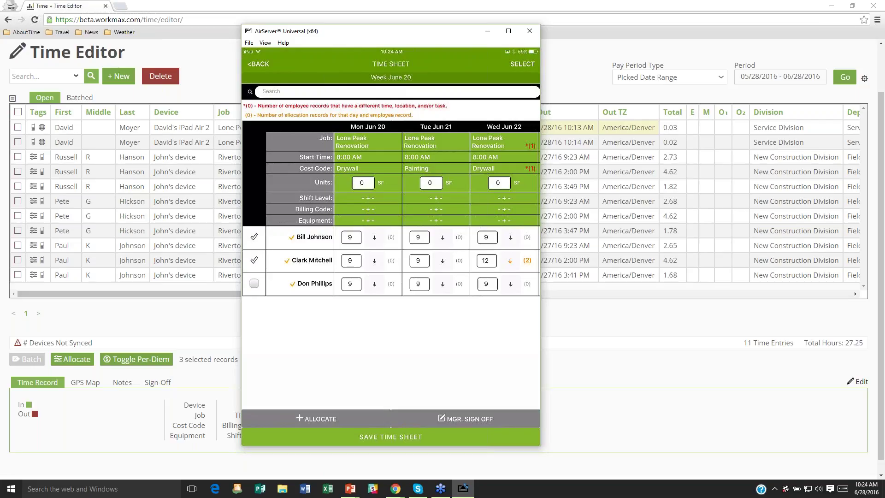
{"action": "left_click", "coordinate": [254, 283]}
{"action": "left_click", "coordinate": [466, 418]}
{"action": "mouse_move", "coordinate": [295, 164]}
{"action": "left_mouse_down"}
{"action": "mouse_move", "coordinate": [287, 191]}
{"action": "mouse_move", "coordinate": [363, 164]}
{"action": "mouse_move", "coordinate": [456, 194]}
{"action": "mouse_move", "coordinate": [460, 167]}
{"action": "left_mouse_up"}
{"action": "left_click", "coordinate": [390, 437]}
{"action": "left_click", "coordinate": [391, 436]}
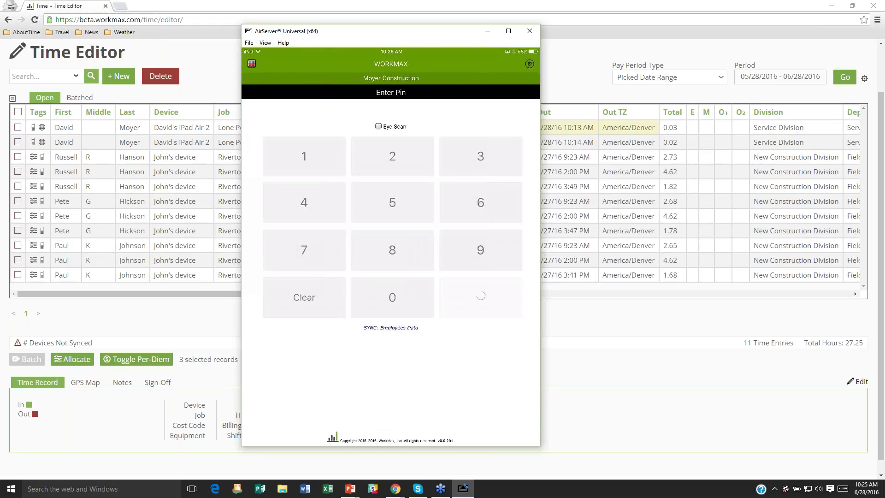
Switch to the Time Editor in the browser, reload it and review the time entries sorted by ascending In time
{"action": "left_click", "coordinate": [118, 186]}
{"action": "scroll", "coordinate": [70, 92], "scroll_direction": "up", "scroll_amount": 2}
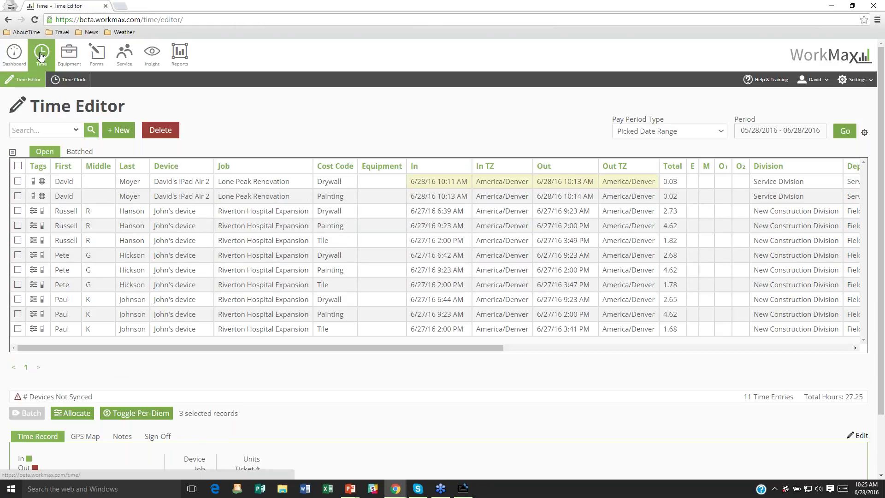
{"action": "left_click", "coordinate": [41, 55]}
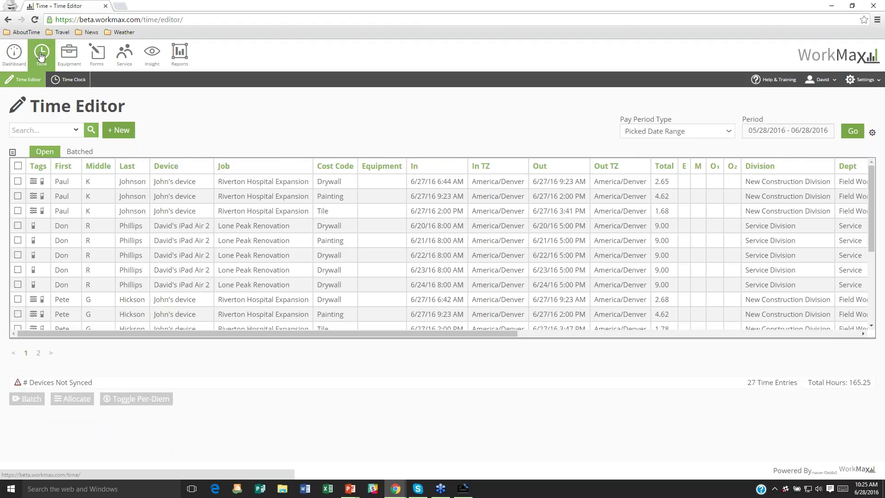
{"action": "left_click", "coordinate": [418, 167]}
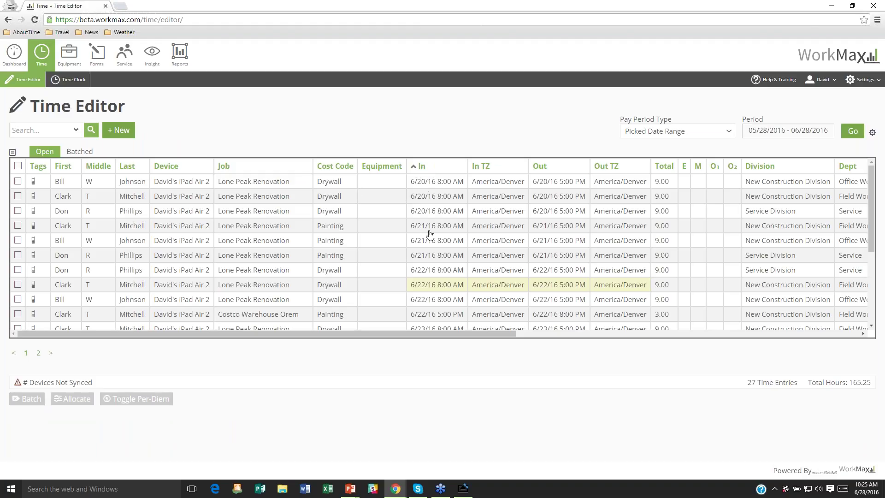
{"action": "scroll", "coordinate": [430, 234], "scroll_direction": "down", "scroll_amount": 3}
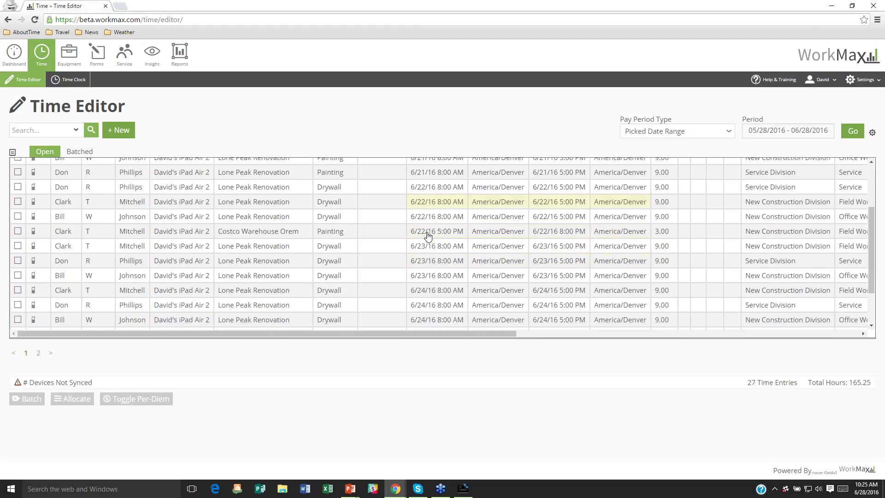
{"action": "scroll", "coordinate": [428, 236], "scroll_direction": "down", "scroll_amount": 2}
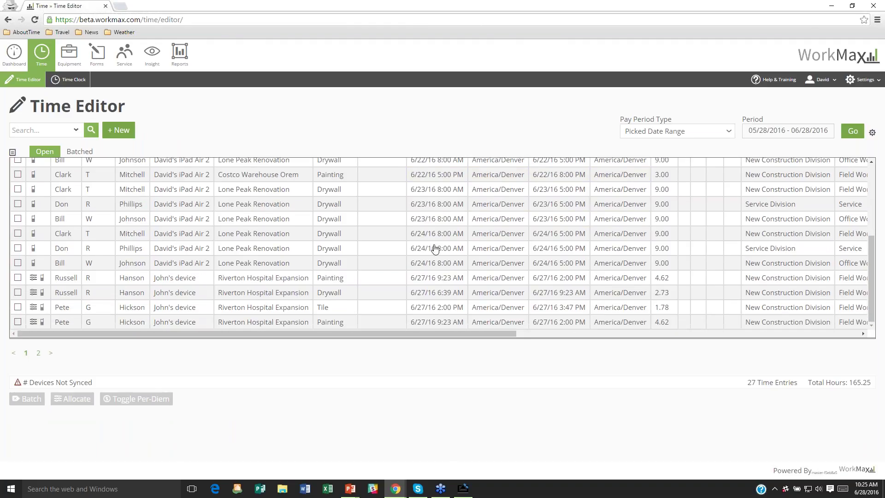
{"action": "scroll", "coordinate": [435, 249], "scroll_direction": "up", "scroll_amount": 5}
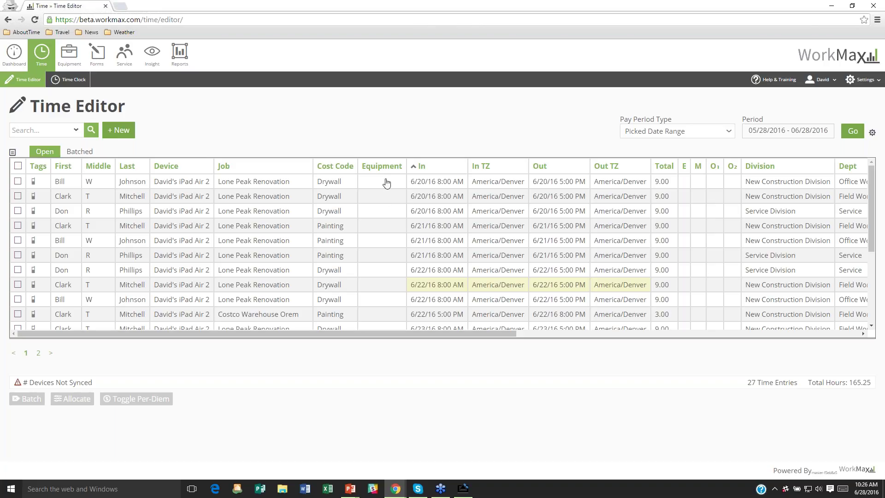
Filter the time entries by the Bi-Weekly pay period containing June 20, 2016 (06/13/2016 - 06/26/2016)
{"action": "left_click", "coordinate": [688, 135]}
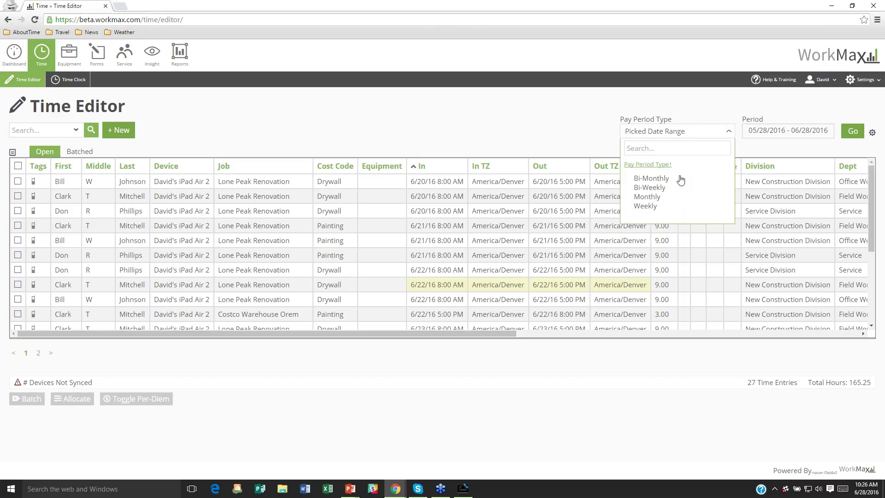
{"action": "left_click", "coordinate": [650, 188]}
{"action": "left_click", "coordinate": [789, 135]}
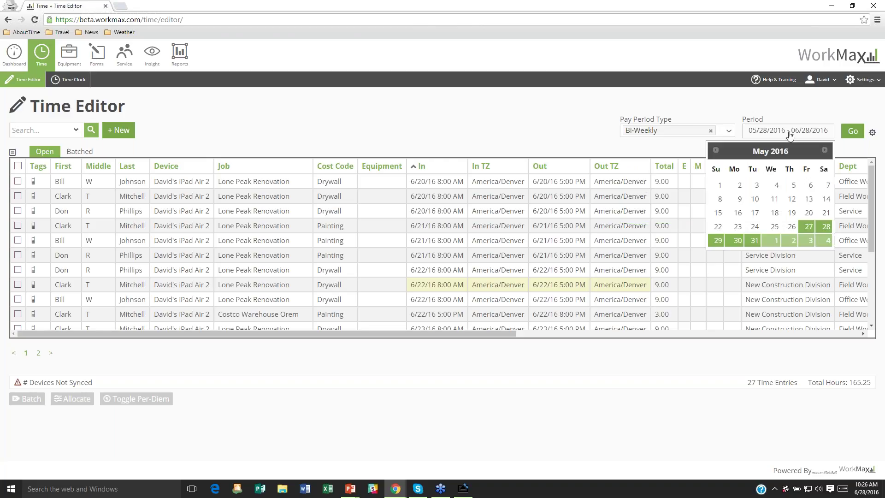
{"action": "left_click", "coordinate": [825, 152]}
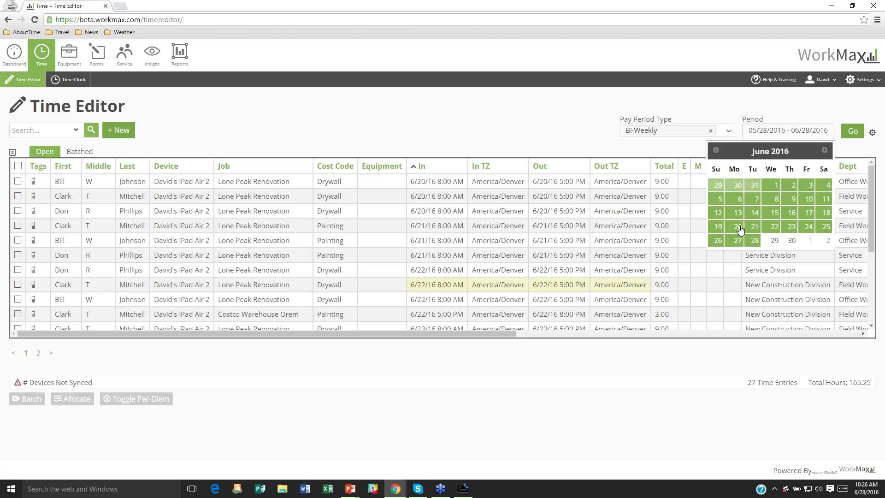
{"action": "left_click", "coordinate": [737, 226]}
{"action": "left_click", "coordinate": [853, 131]}
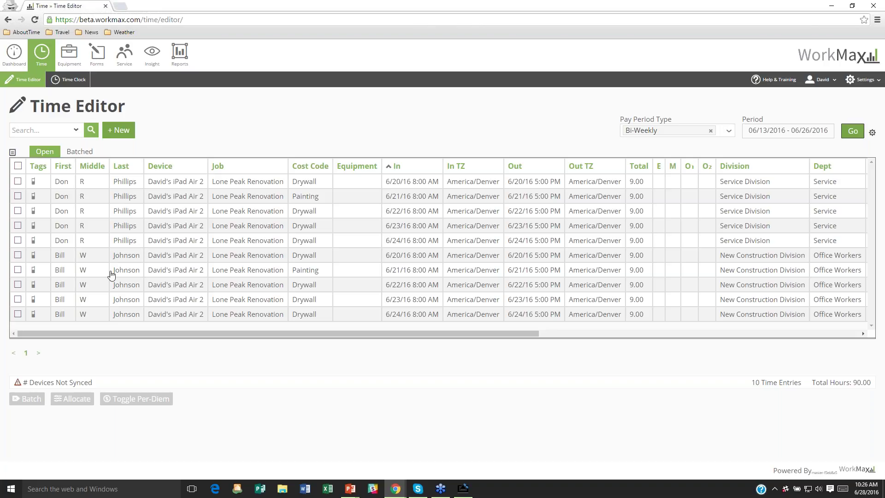
Batch all open time entries in the bi-weekly period and open the batched records
{"action": "left_click", "coordinate": [18, 165]}
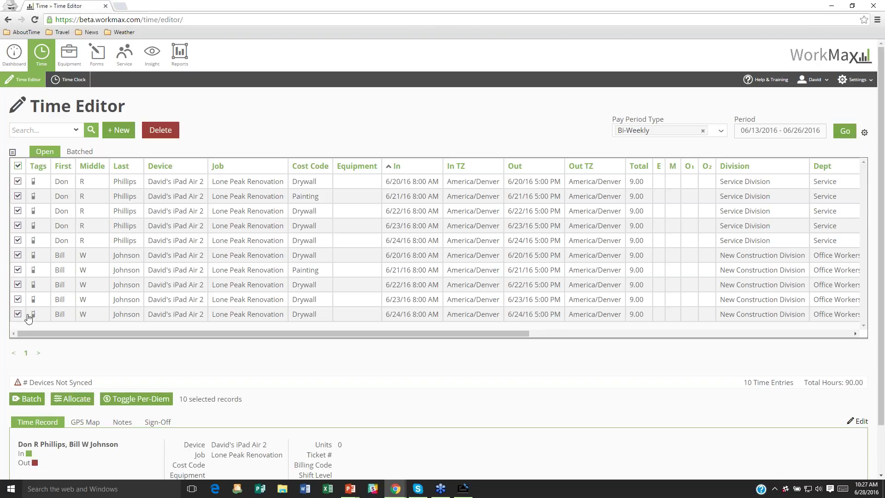
{"action": "left_click", "coordinate": [26, 399]}
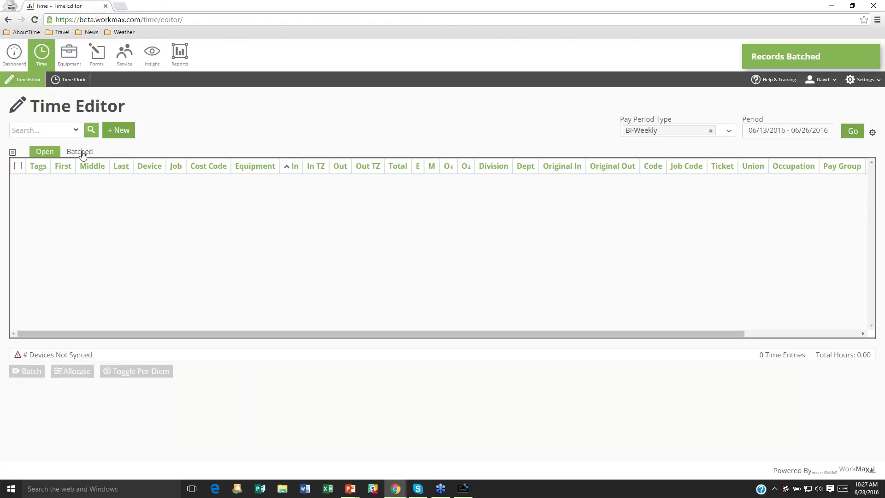
{"action": "left_click", "coordinate": [81, 152]}
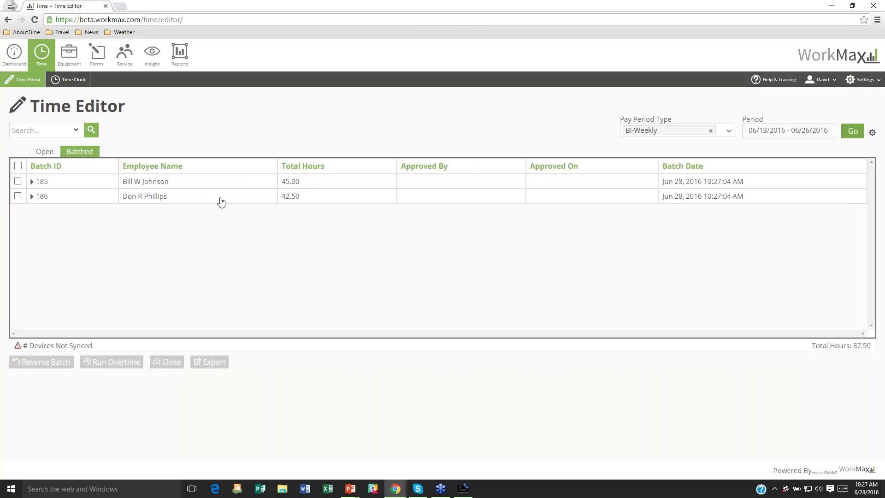
Expand both employees' batches to examine their time entries, sorting the second batch by ascending In time
{"action": "left_click", "coordinate": [56, 201]}
{"action": "left_click_drag", "start_coordinate": [321, 345], "coordinate": [324, 395]}
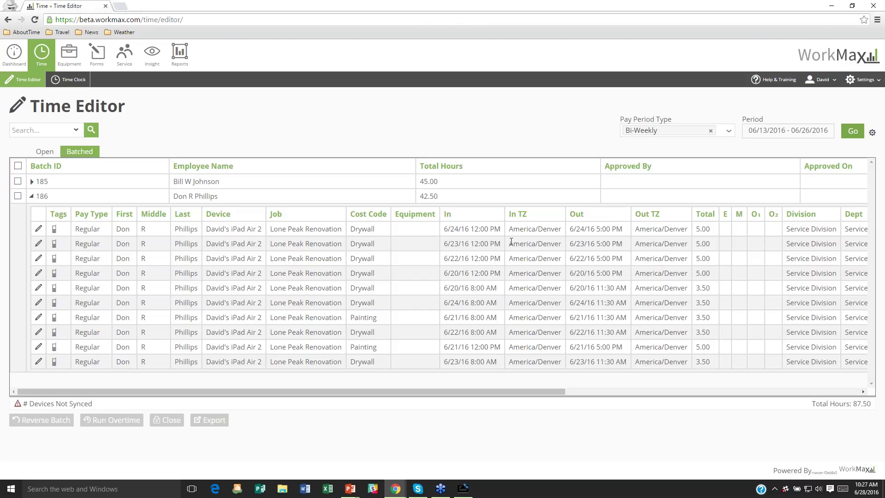
{"action": "left_click", "coordinate": [451, 215]}
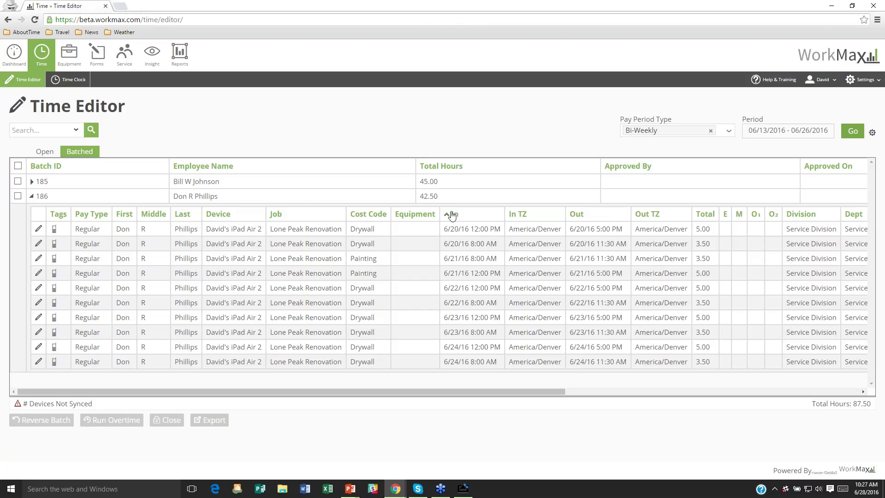
{"action": "left_click", "coordinate": [452, 215]}
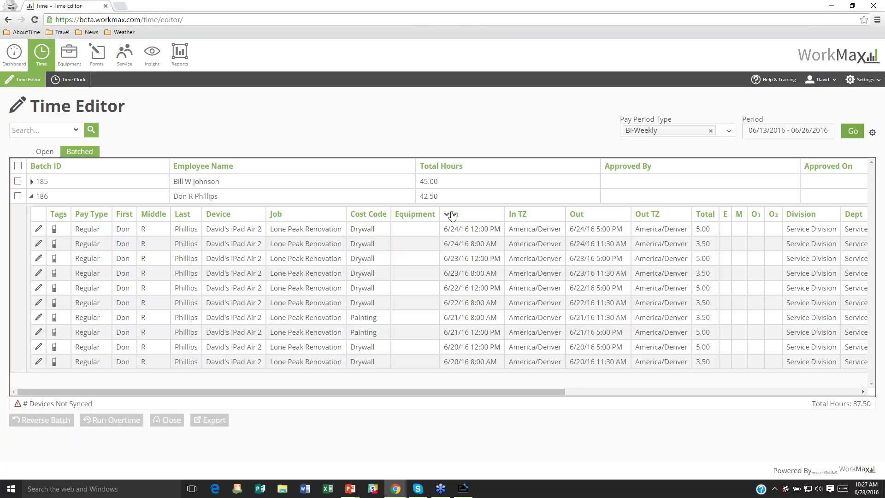
{"action": "left_click", "coordinate": [452, 215]}
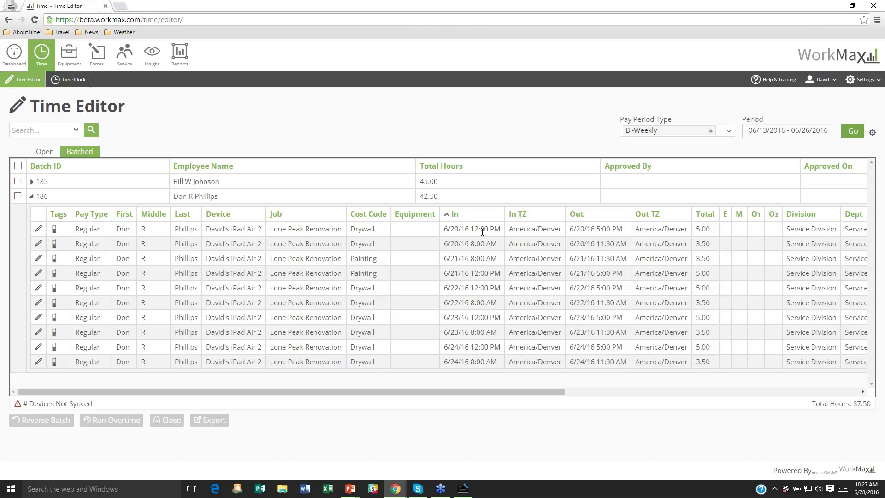
{"action": "left_click", "coordinate": [32, 182]}
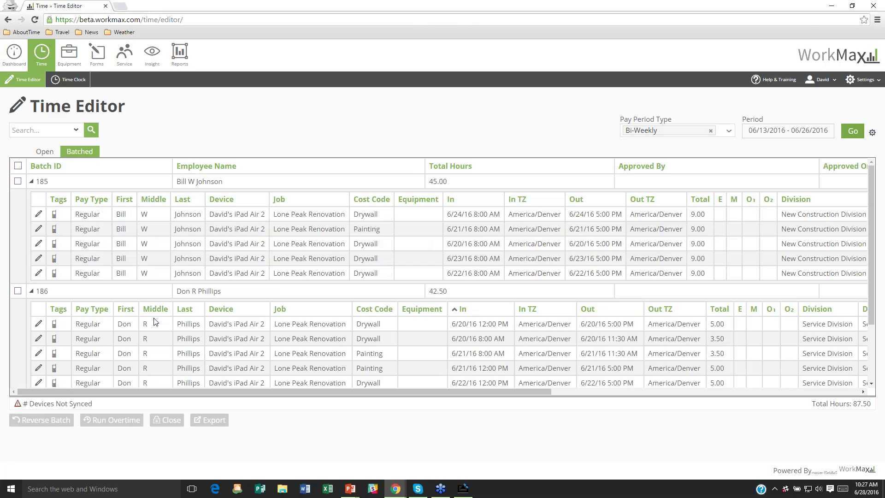
Try to run overtime on both batches and look through their time entries
{"action": "left_click", "coordinate": [18, 167]}
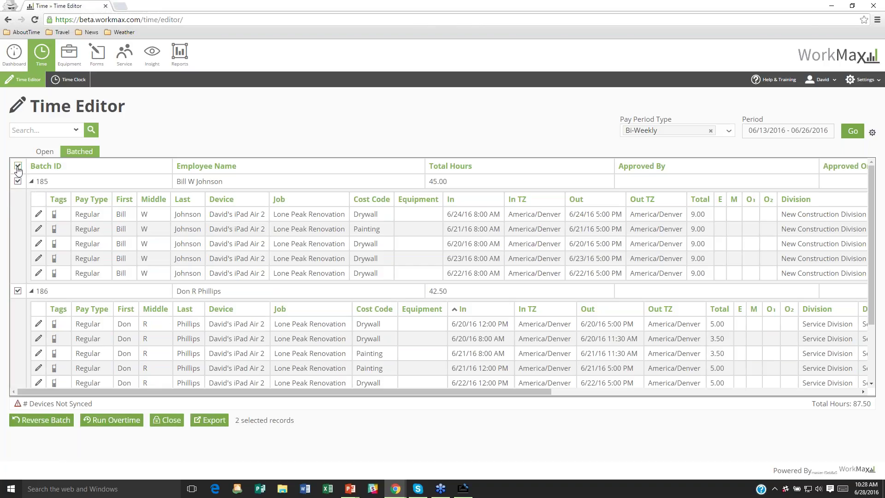
{"action": "left_click", "coordinate": [114, 423]}
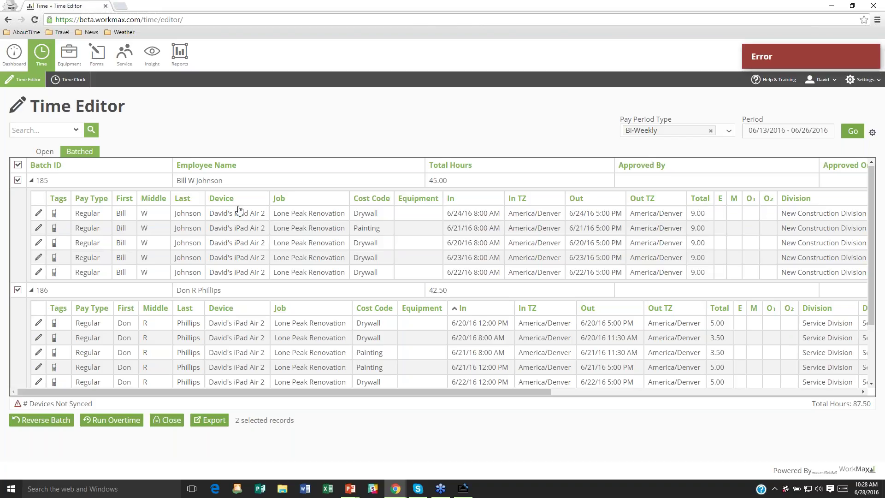
{"action": "scroll", "coordinate": [276, 221], "scroll_direction": "down", "scroll_amount": 3}
{"action": "scroll", "coordinate": [282, 223], "scroll_direction": "up", "scroll_amount": 3}
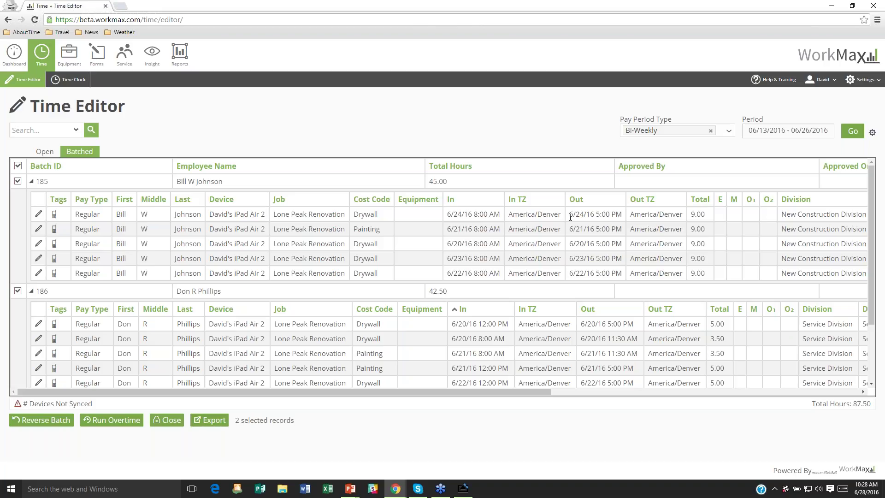
{"action": "scroll", "coordinate": [396, 334], "scroll_direction": "down", "scroll_amount": 2}
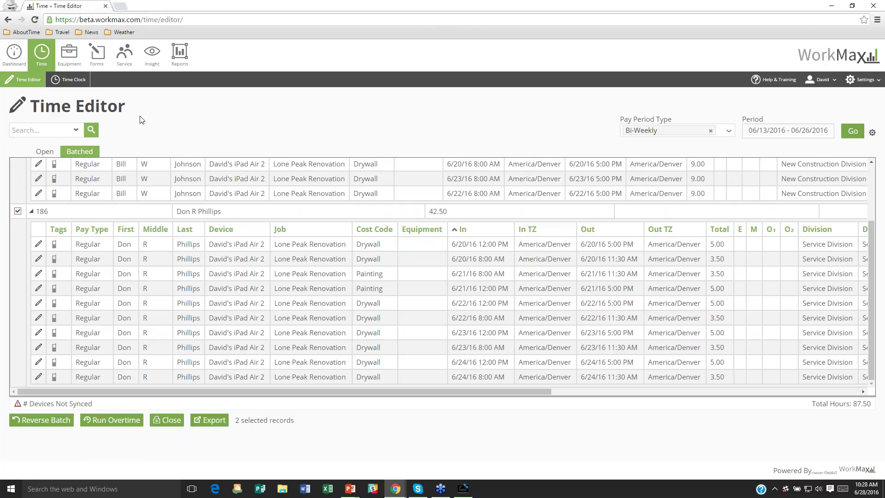
Open Employees Insight and view the recent job and cost code details of employees E and C on the map
{"action": "left_click", "coordinate": [152, 59]}
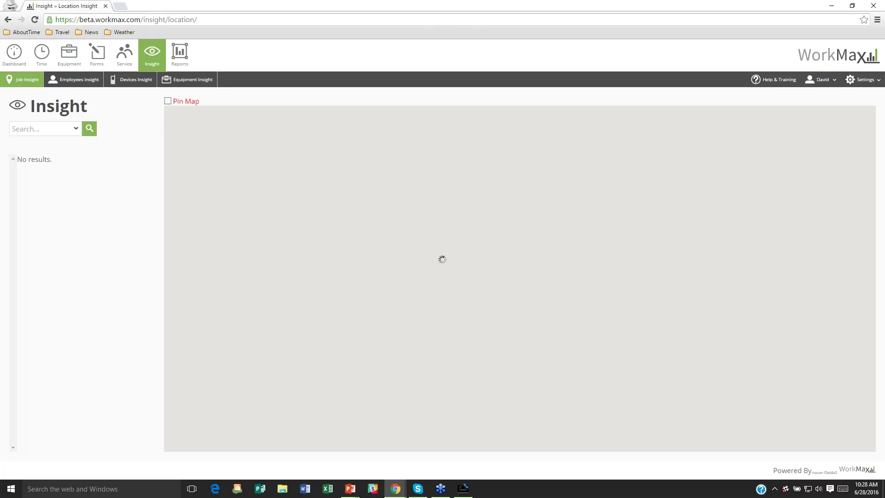
{"action": "left_click", "coordinate": [76, 81]}
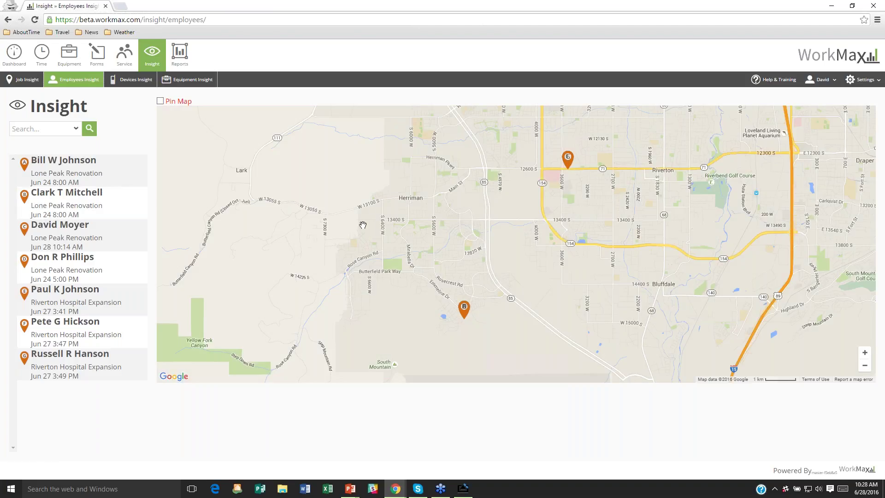
{"action": "scroll", "coordinate": [363, 225], "scroll_direction": "down", "scroll_amount": 1}
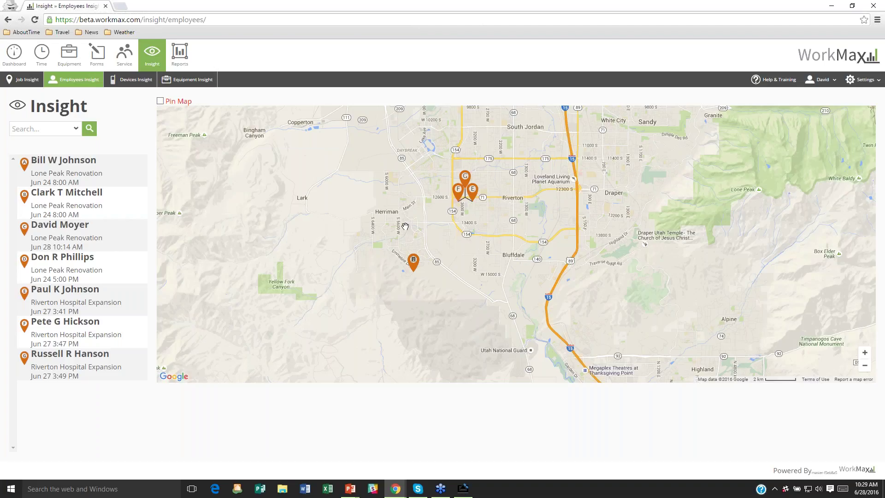
{"action": "left_click", "coordinate": [472, 189]}
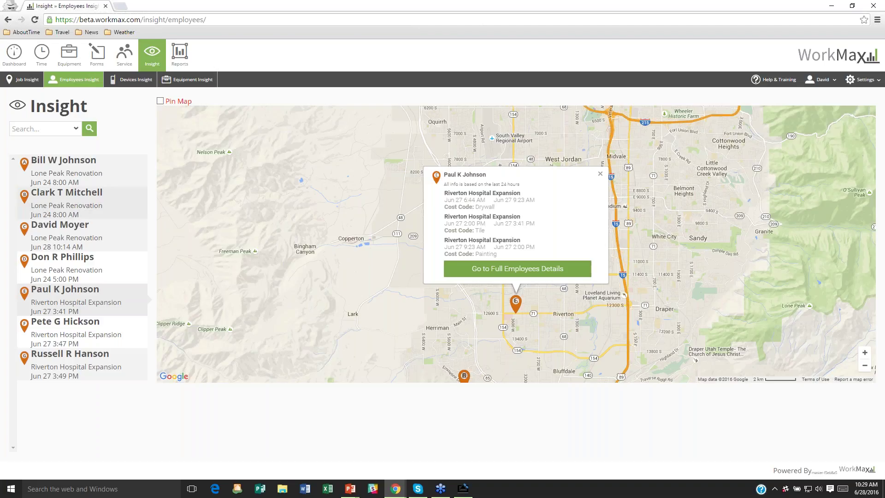
{"action": "left_click", "coordinate": [81, 204]}
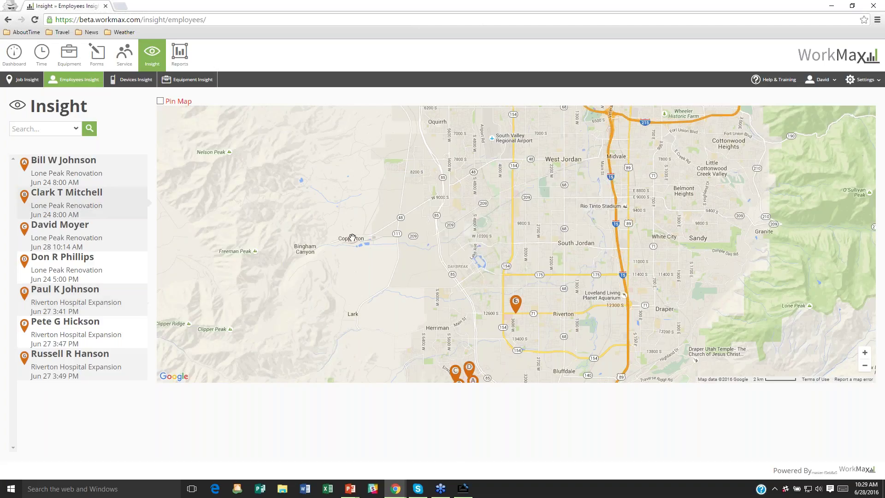
{"action": "scroll", "coordinate": [352, 237], "scroll_direction": "down", "scroll_amount": 1}
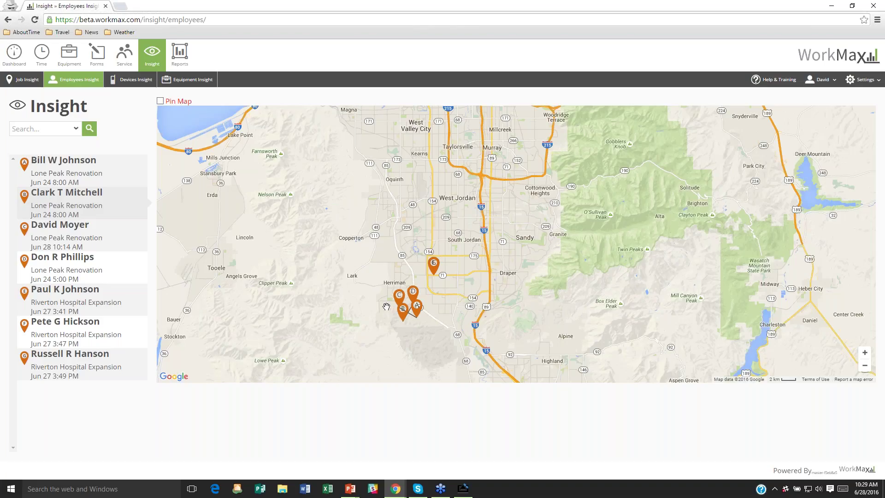
{"action": "left_click", "coordinate": [398, 298]}
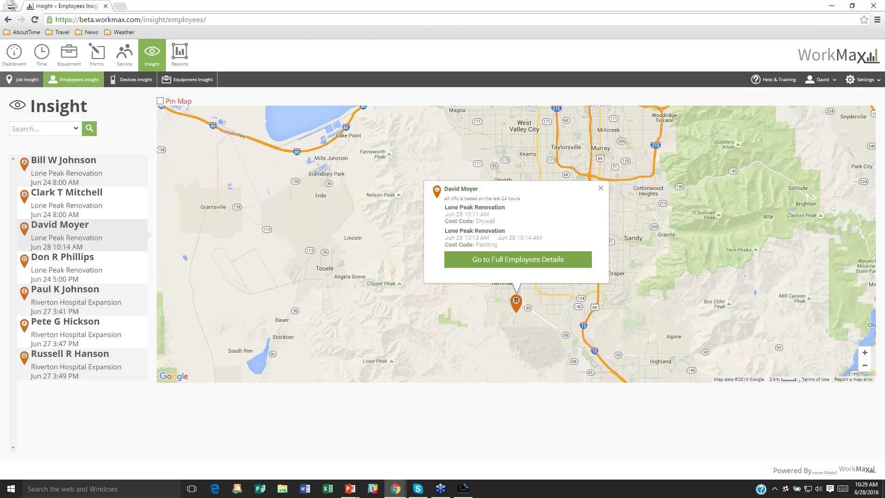
Open Job Insight and view the Lone Peak Renovation job's details on the map
{"action": "left_click", "coordinate": [26, 79]}
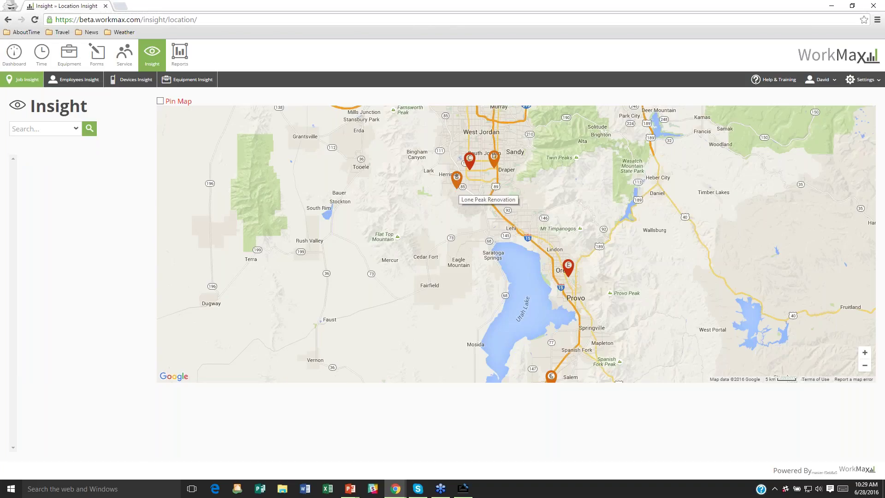
{"action": "left_click", "coordinate": [458, 182]}
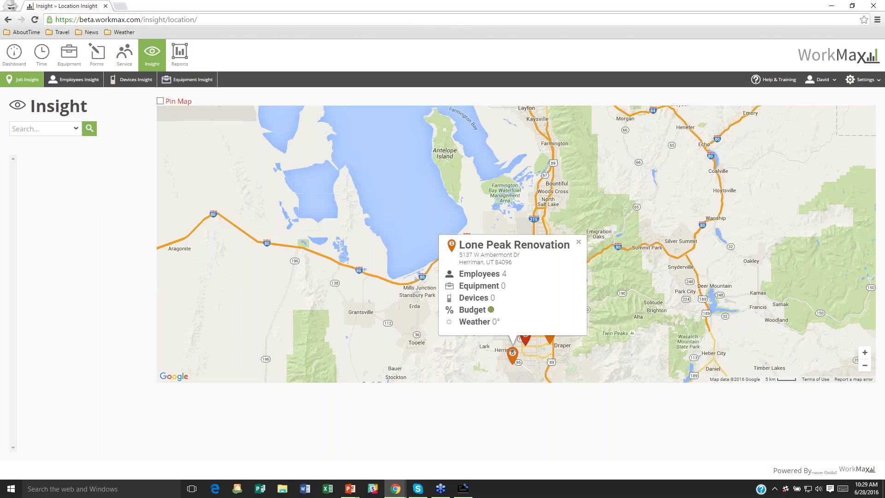
Open the Forms module's submission page and choose the Safety Form (CI) to fill in
{"action": "left_click", "coordinate": [101, 58]}
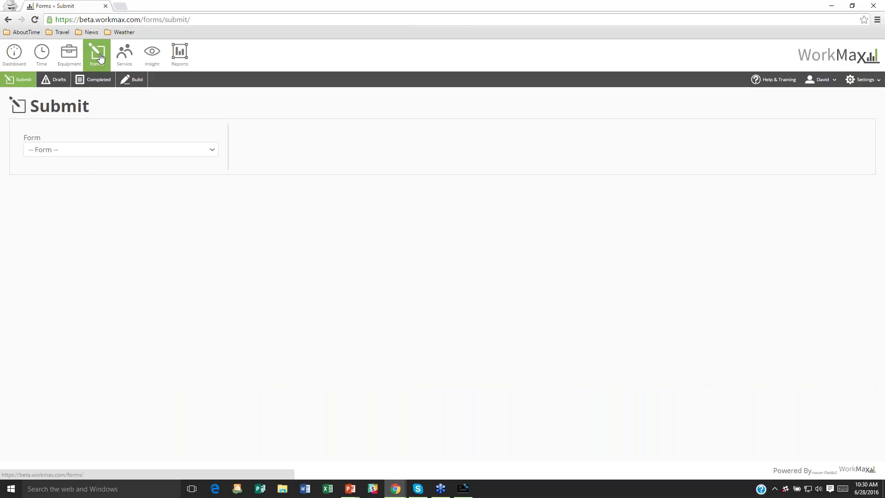
{"action": "left_click", "coordinate": [120, 150]}
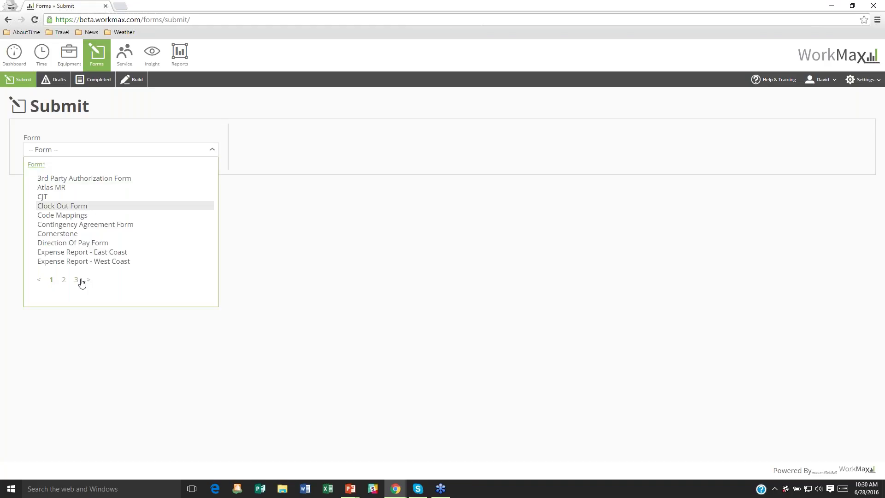
{"action": "left_click", "coordinate": [64, 280]}
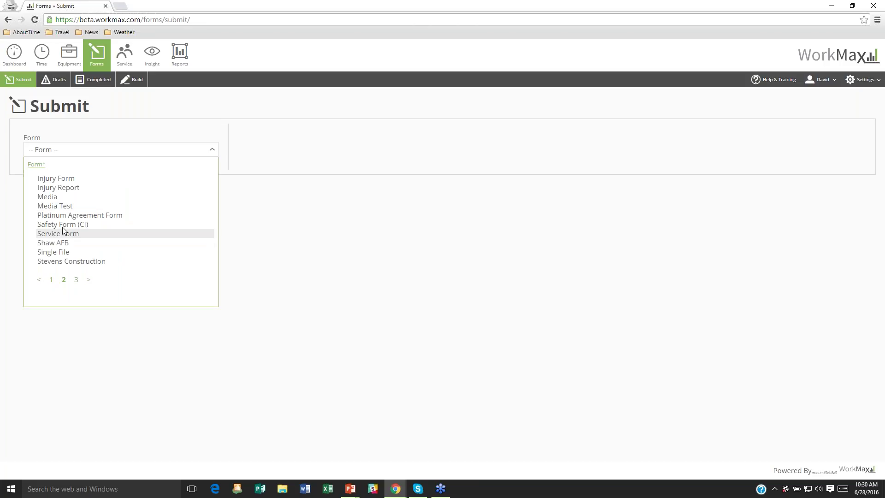
{"action": "left_click", "coordinate": [101, 224]}
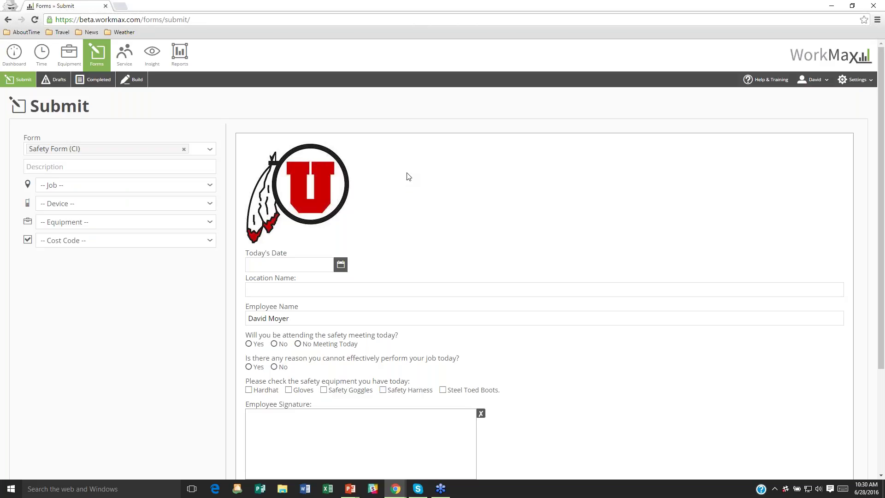
Assign the form to job 15-100 Lone Peak Renovation and set today's date to 6/28/2016
{"action": "scroll", "coordinate": [408, 176], "scroll_direction": "down", "scroll_amount": 1}
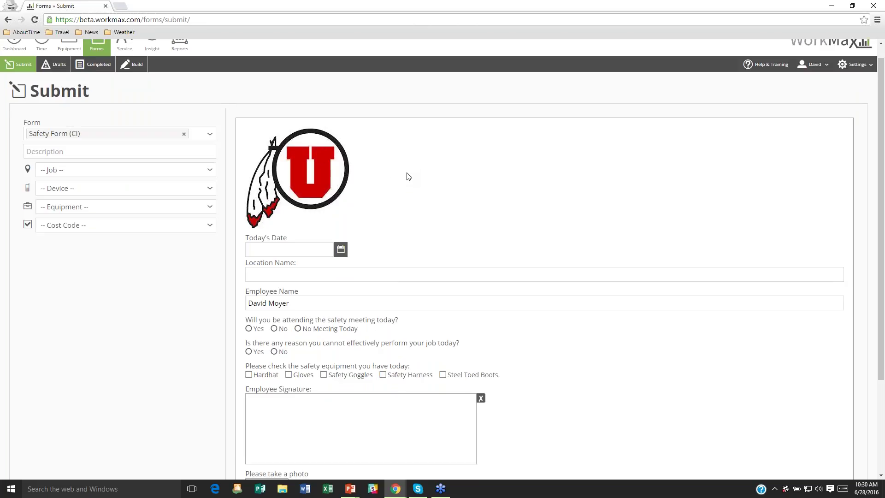
{"action": "left_click", "coordinate": [82, 171]}
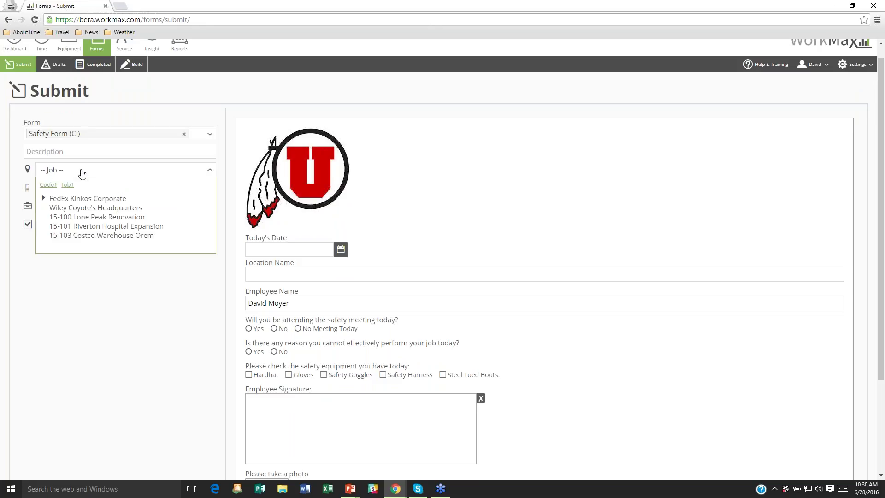
{"action": "left_click", "coordinate": [98, 218]}
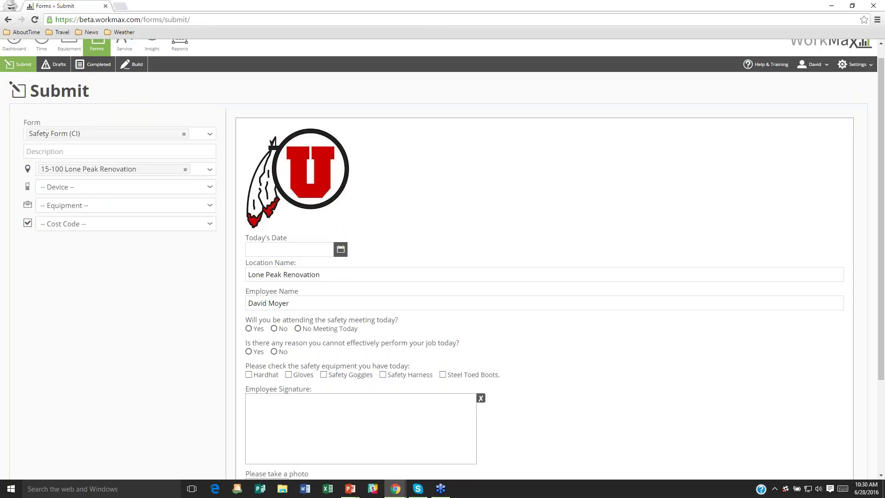
{"action": "left_click", "coordinate": [292, 249]}
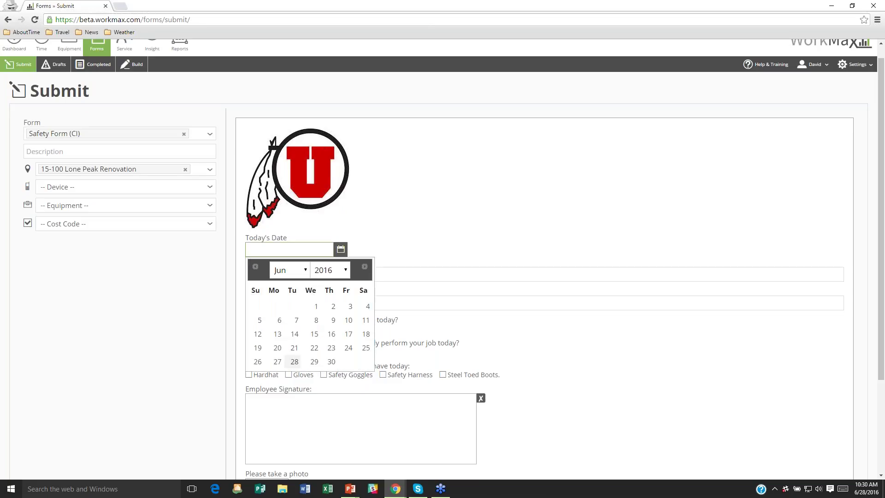
{"action": "left_click", "coordinate": [295, 363]}
Try the No Meeting Today and No answers for safety meeting attendance, finishing with Yes
{"action": "scroll", "coordinate": [406, 219], "scroll_direction": "down", "scroll_amount": 1}
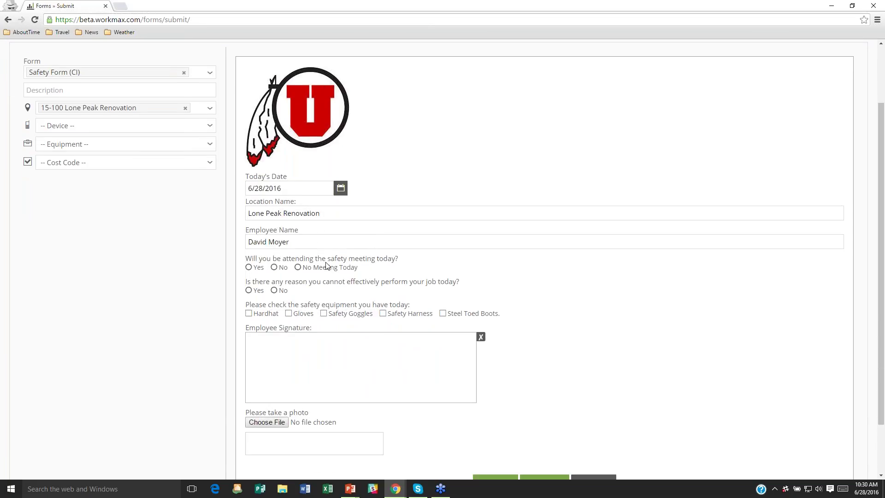
{"action": "left_click", "coordinate": [262, 270]}
{"action": "left_click", "coordinate": [298, 268]}
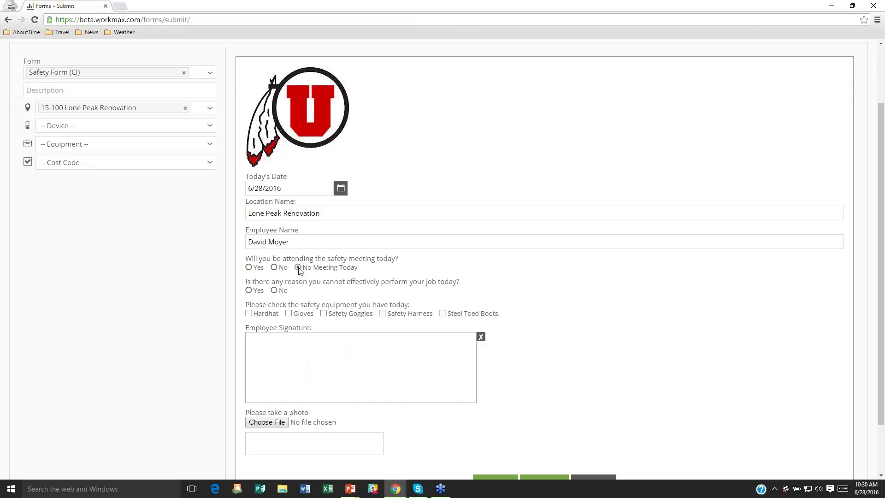
{"action": "left_click", "coordinate": [274, 267]}
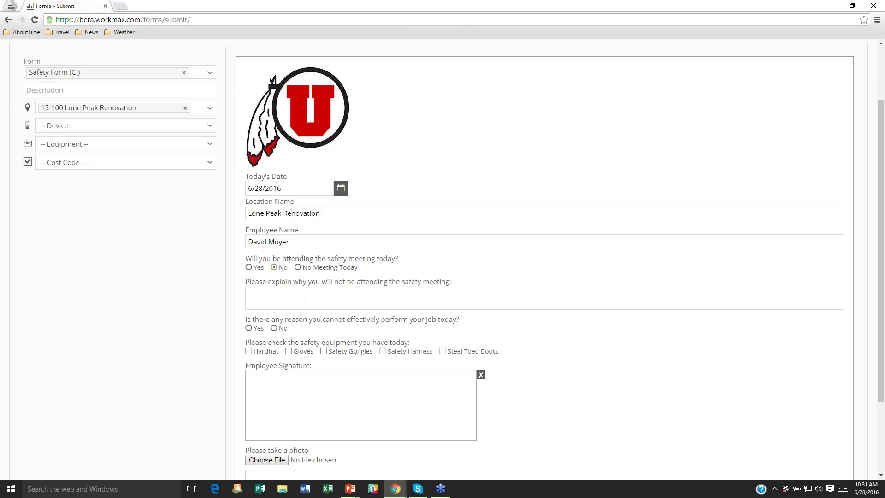
{"action": "left_click", "coordinate": [249, 267]}
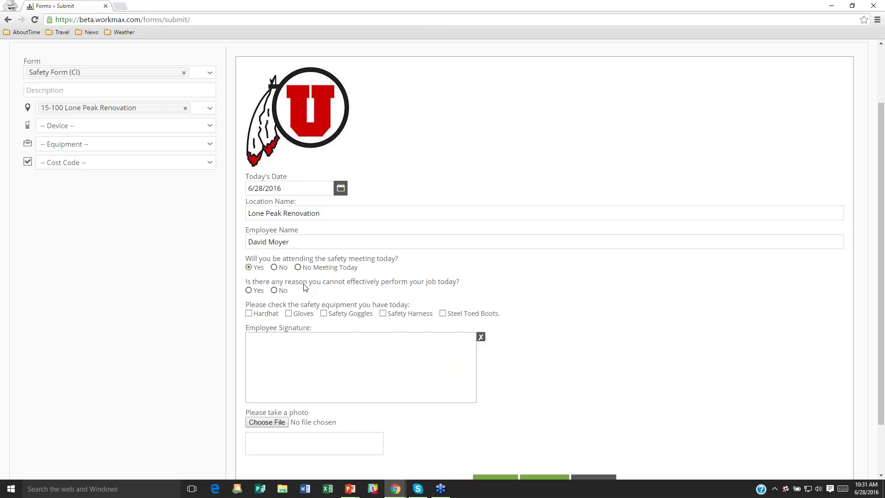
Answer Yes to being unable to perform the job, with Injury, Illness, Alcohol and On Medication as reasons
{"action": "left_click", "coordinate": [249, 291]}
{"action": "left_click", "coordinate": [249, 313]}
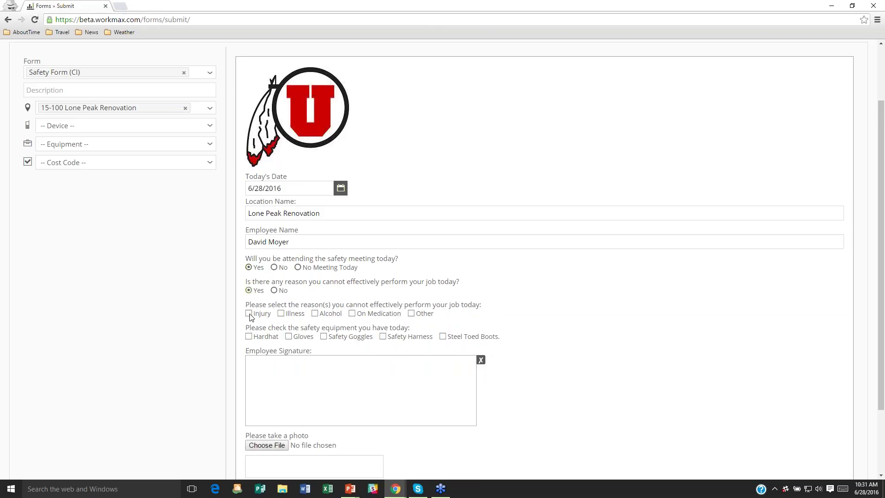
{"action": "left_click", "coordinate": [282, 315]}
{"action": "left_click", "coordinate": [317, 314]}
{"action": "left_click", "coordinate": [353, 314]}
Mark Hardhat, Safety Goggles and Steel Toed Boots as today's safety equipment and draw the employee signature
{"action": "scroll", "coordinate": [191, 284], "scroll_direction": "down", "scroll_amount": 2}
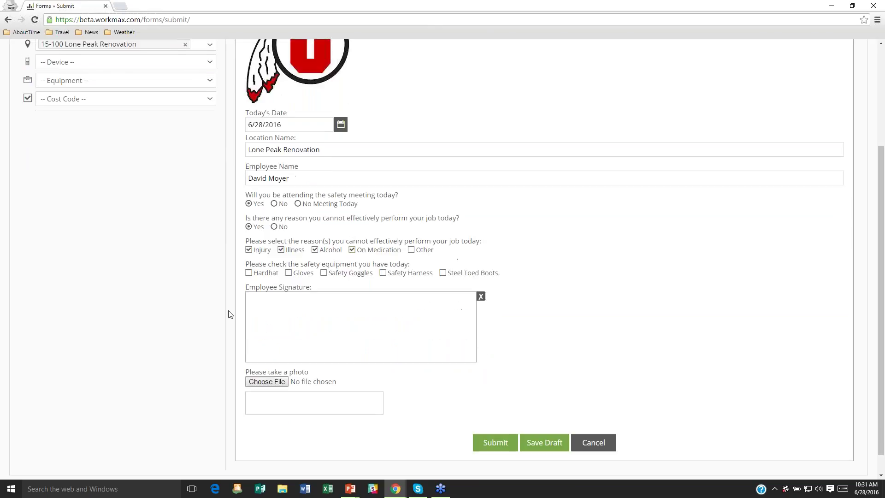
{"action": "left_click", "coordinate": [249, 249]}
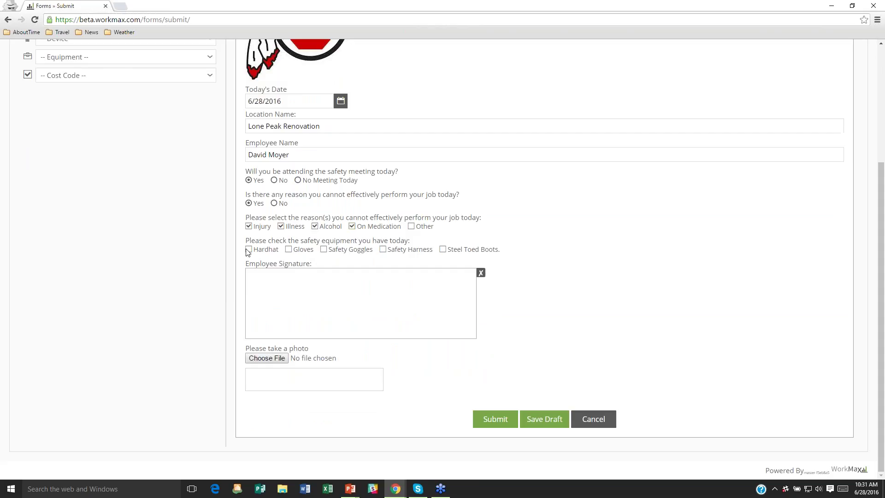
{"action": "left_click", "coordinate": [324, 249]}
{"action": "left_click", "coordinate": [442, 249]}
{"action": "mouse_move", "coordinate": [283, 291]}
{"action": "left_mouse_down"}
{"action": "mouse_move", "coordinate": [361, 290]}
{"action": "mouse_move", "coordinate": [400, 305]}
{"action": "left_mouse_up"}
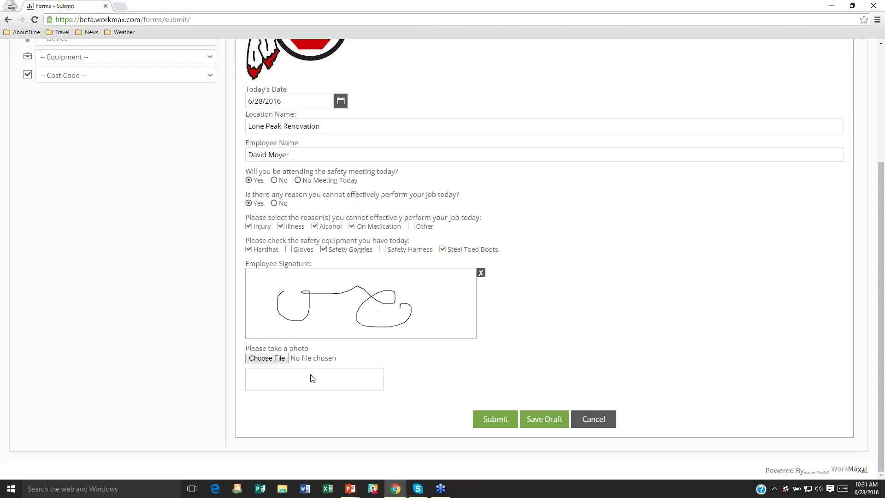
Attach the photo images.jpe from the WorkMax Files folder in Documents to the safety form
{"action": "left_click", "coordinate": [270, 361]}
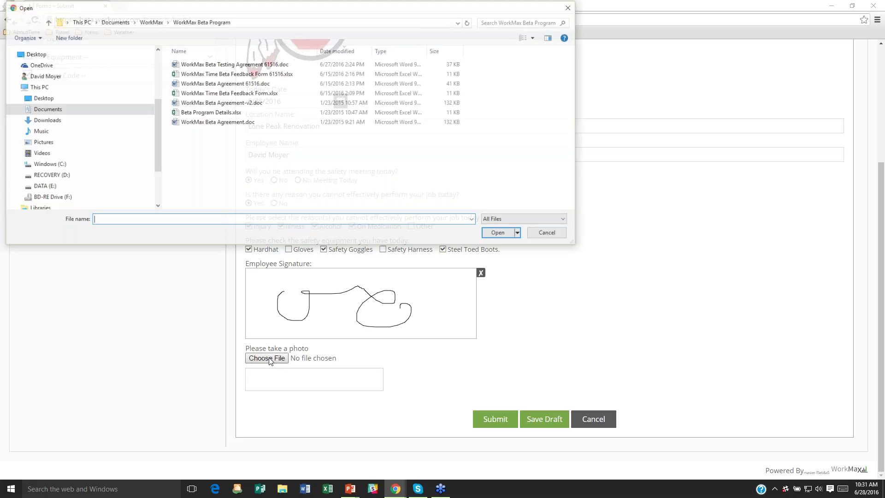
{"action": "scroll", "coordinate": [78, 152], "scroll_direction": "down", "scroll_amount": 1}
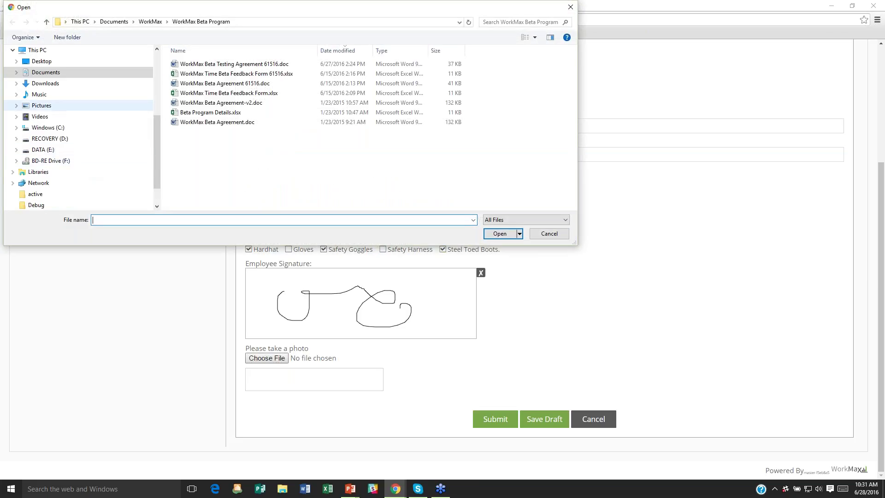
{"action": "left_click", "coordinate": [48, 72]}
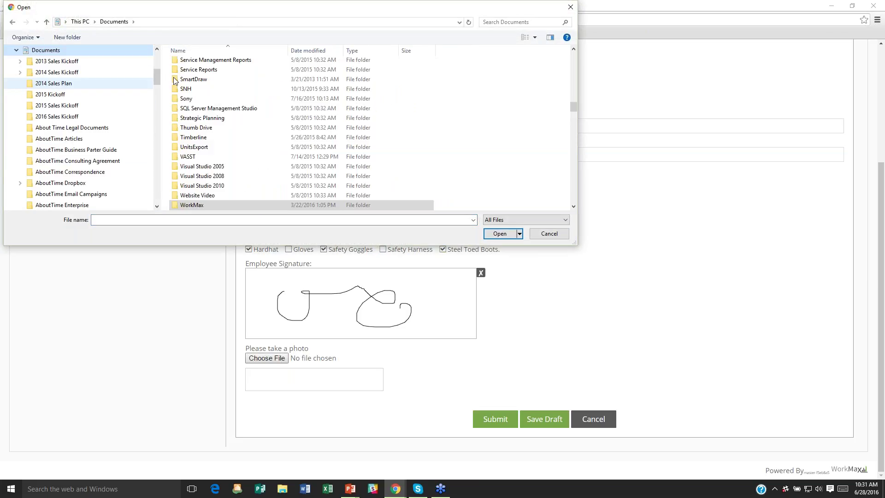
{"action": "left_click_drag", "start_coordinate": [158, 76], "coordinate": [118, 178]}
{"action": "left_click", "coordinate": [86, 194]}
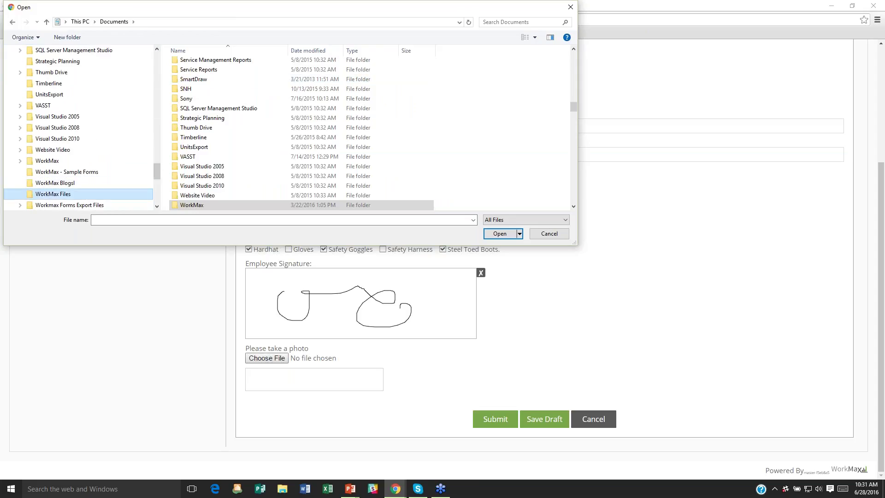
{"action": "left_click", "coordinate": [286, 123]}
{"action": "double_click", "coordinate": [285, 123]}
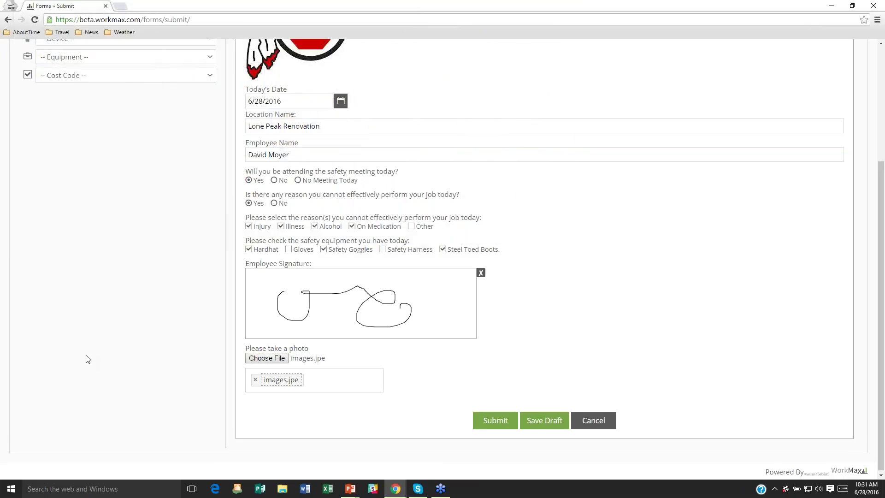
Switch to the mirrored iPad in AirServer and move its window off the web form's job and relationship fields
{"action": "scroll", "coordinate": [614, 341], "scroll_direction": "up", "scroll_amount": 1}
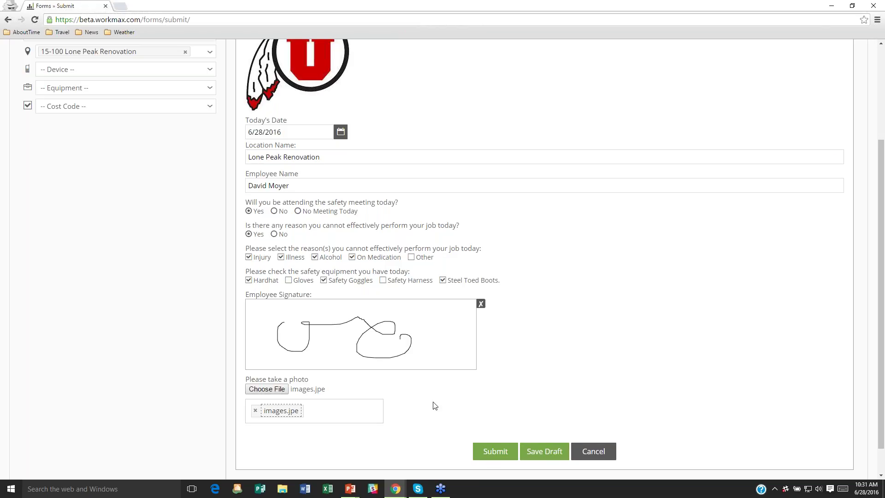
{"action": "scroll", "coordinate": [434, 405], "scroll_direction": "up", "scroll_amount": 1}
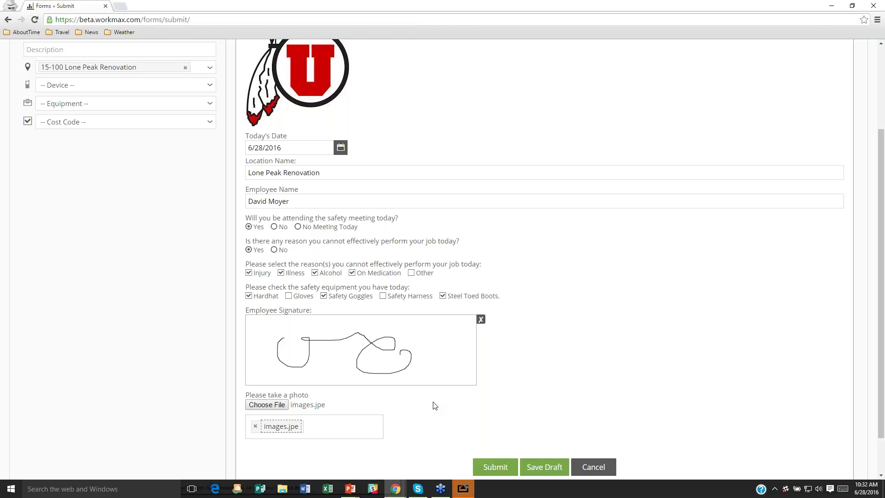
{"action": "left_click", "coordinate": [463, 488]}
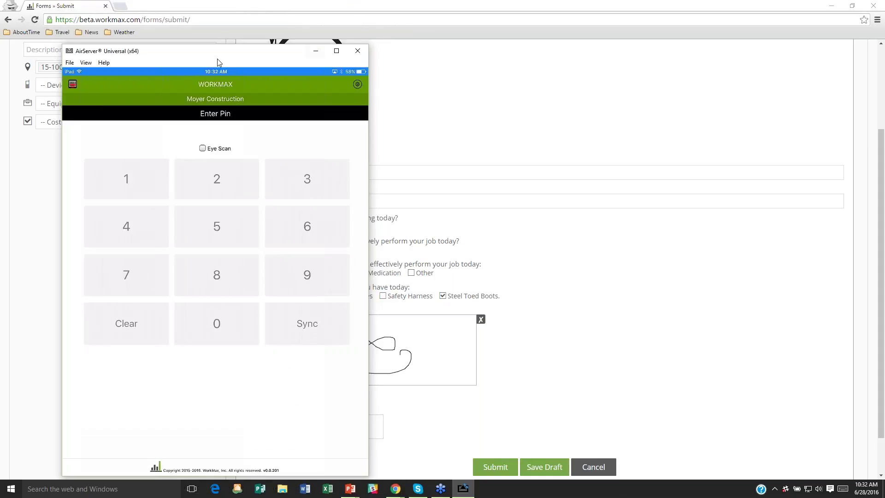
{"action": "left_click_drag", "start_coordinate": [205, 59], "coordinate": [405, 32]}
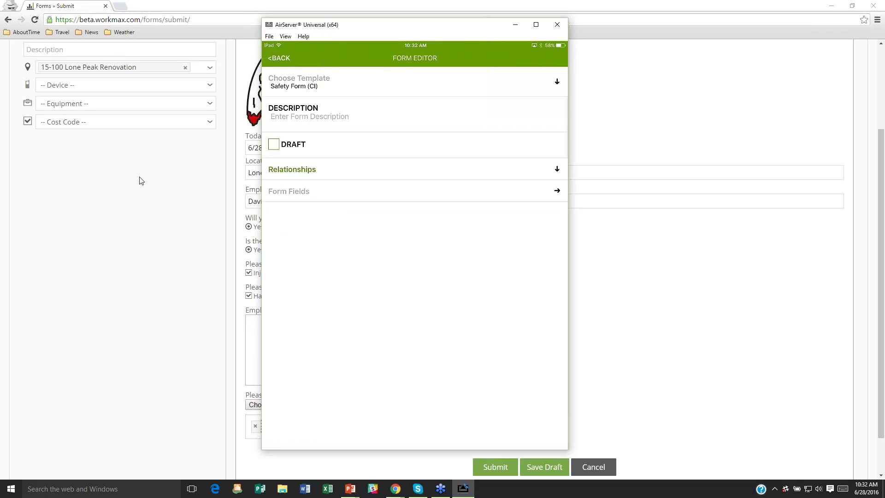
{"action": "scroll", "coordinate": [141, 181], "scroll_direction": "up", "scroll_amount": 2}
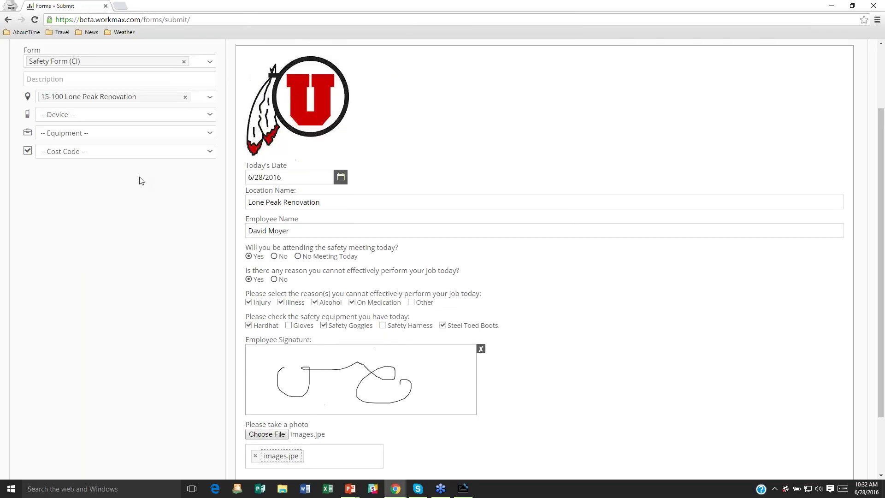
{"action": "left_click", "coordinate": [64, 125]}
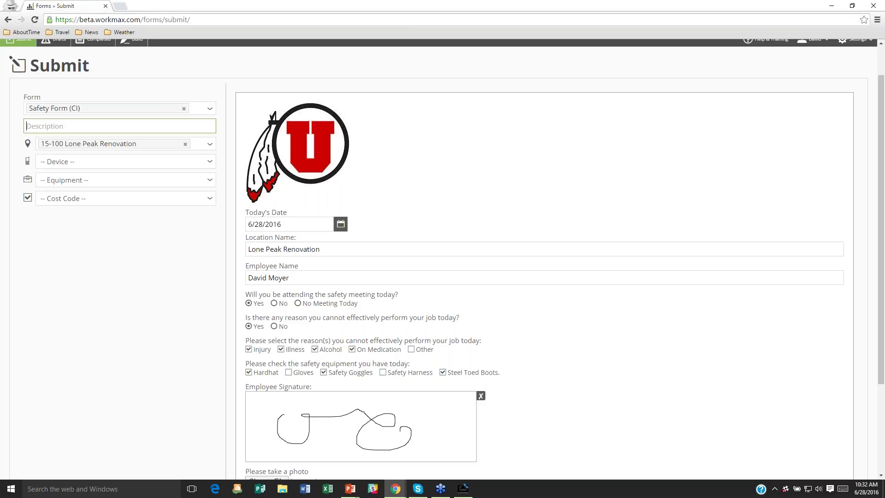
{"action": "scroll", "coordinate": [442, 258], "scroll_direction": "down", "scroll_amount": 1}
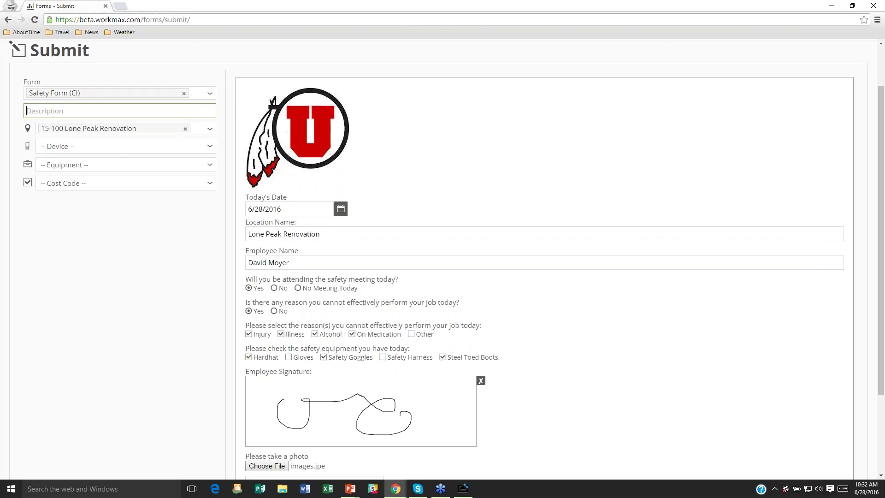
In AirServer, give the mobile Safety Form (CI) the description "Mobile form", open its relationships, and place the window clear of the web form
{"action": "left_click", "coordinate": [465, 491]}
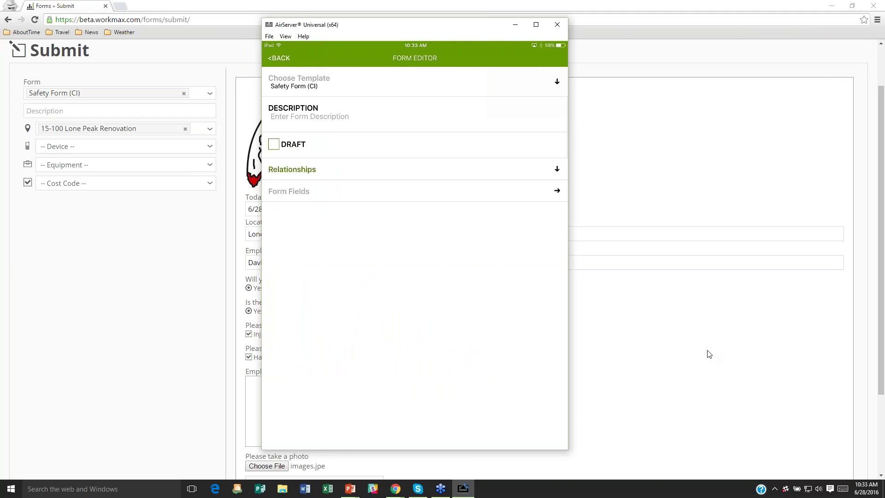
{"action": "type", "text": "M"}
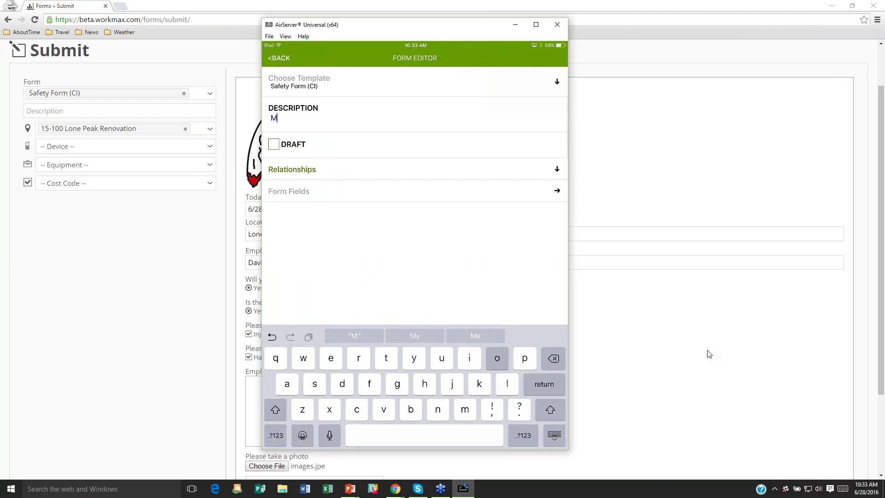
{"action": "type", "text": "obile "}
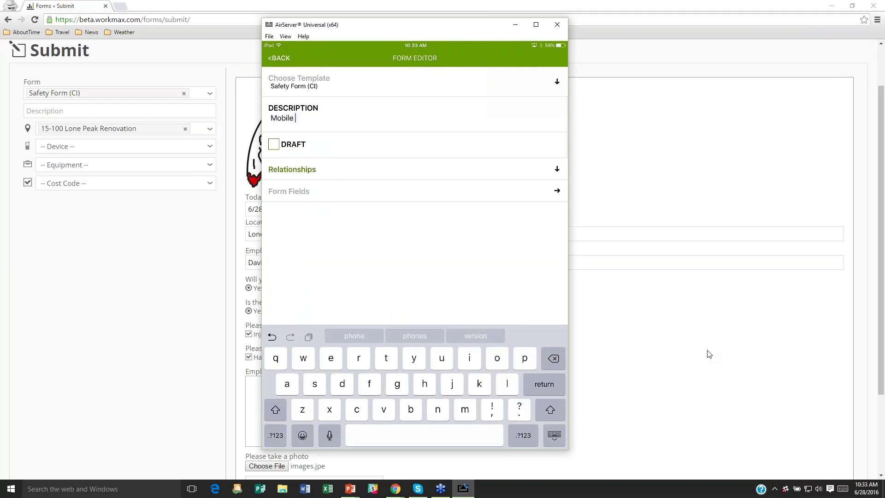
{"action": "type", "text": "form"}
{"action": "left_click", "coordinate": [526, 173]}
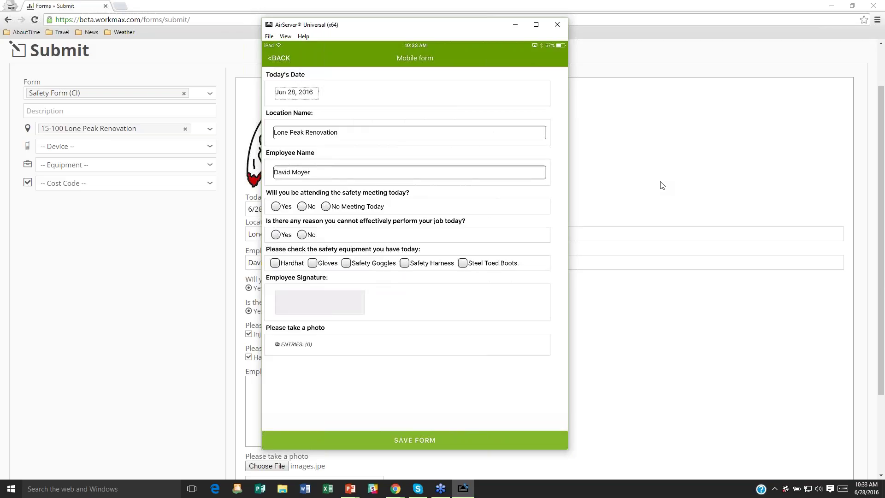
{"action": "left_click_drag", "start_coordinate": [451, 31], "coordinate": [674, 49]}
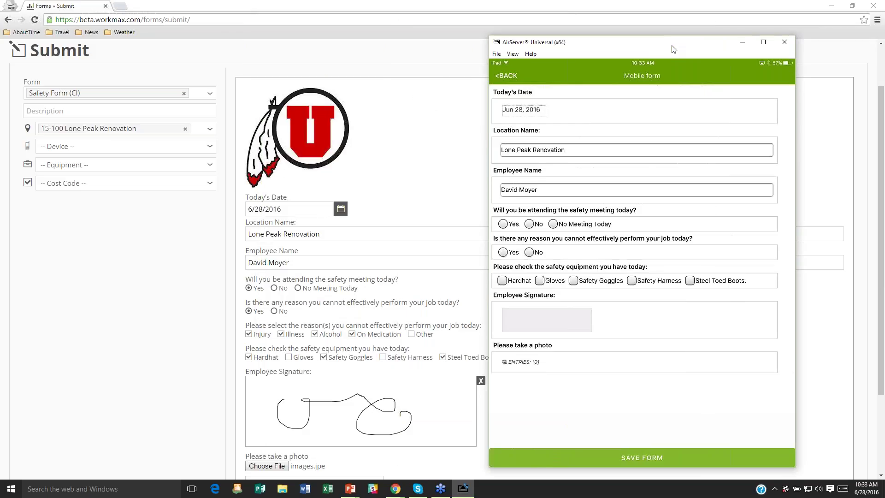
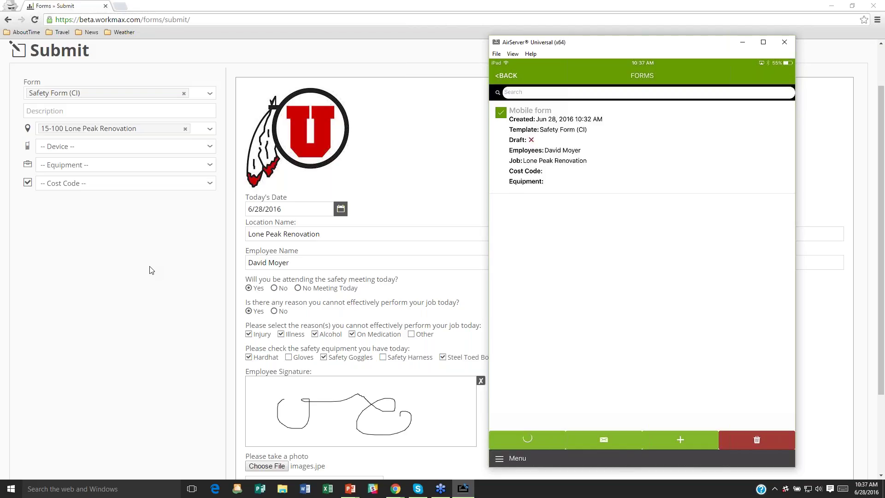
Switch back to the WorkMax web page and open the completed forms, leaving the safety form unsaved
{"action": "left_click", "coordinate": [112, 252]}
{"action": "scroll", "coordinate": [92, 292], "scroll_direction": "up", "scroll_amount": 1}
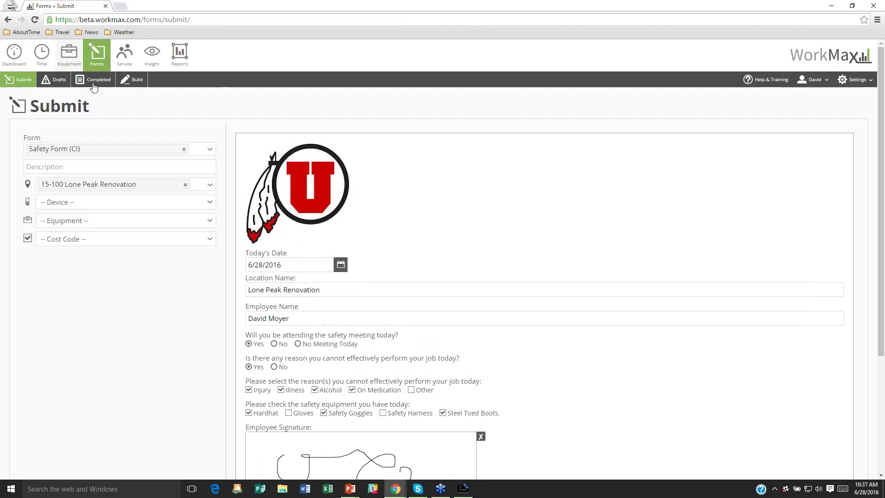
{"action": "left_click", "coordinate": [96, 94]}
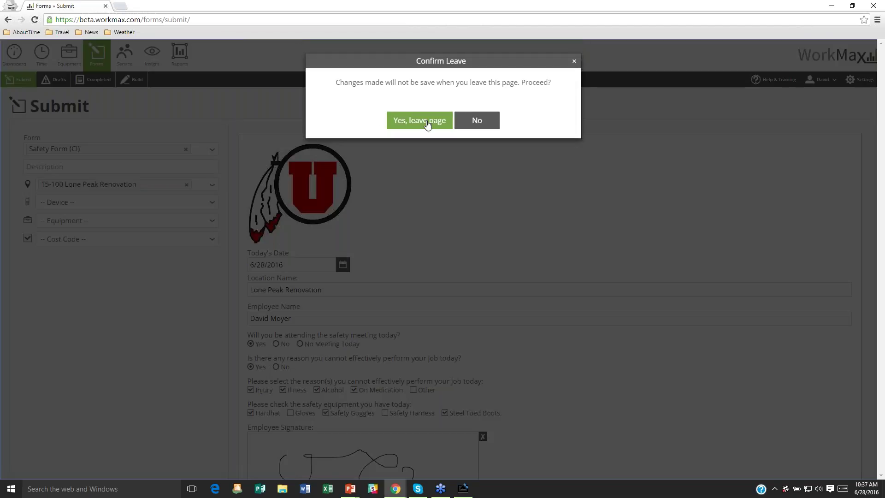
{"action": "left_click", "coordinate": [419, 121]}
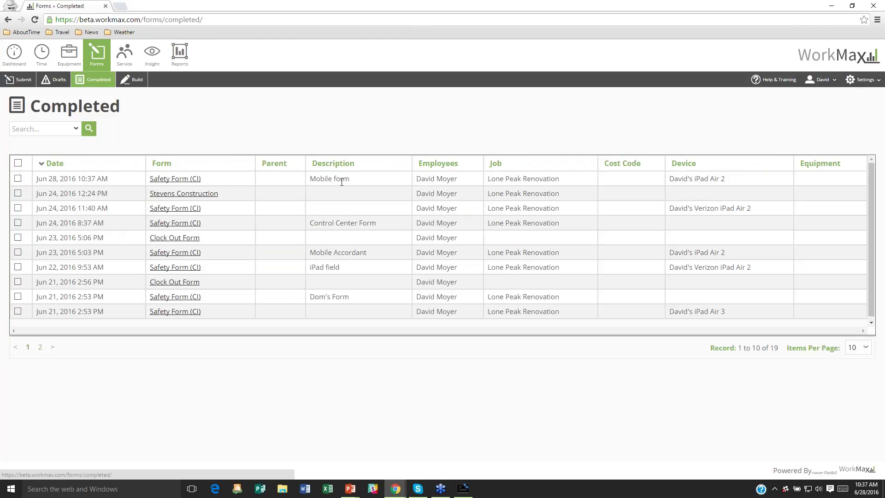
Open the completed Safety Form (CI) described "Mobile form" and review its answers, signature, photo and sketches
{"action": "left_click", "coordinate": [174, 179]}
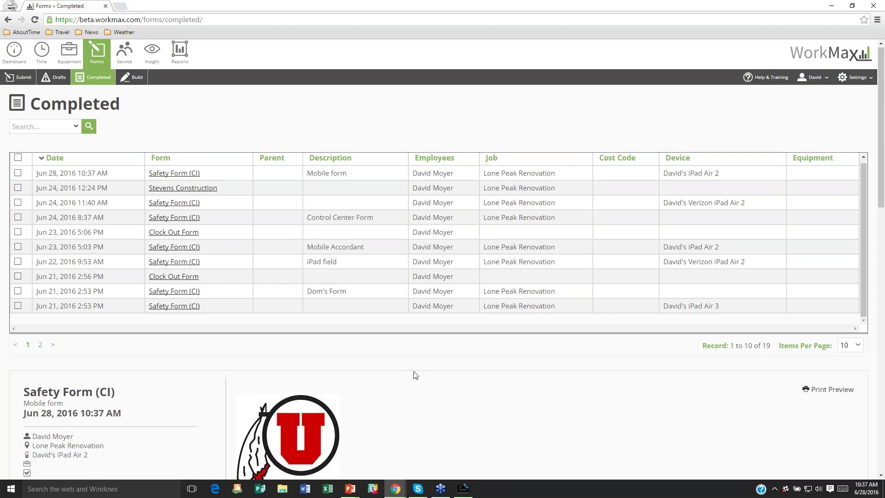
{"action": "scroll", "coordinate": [415, 372], "scroll_direction": "down", "scroll_amount": 6}
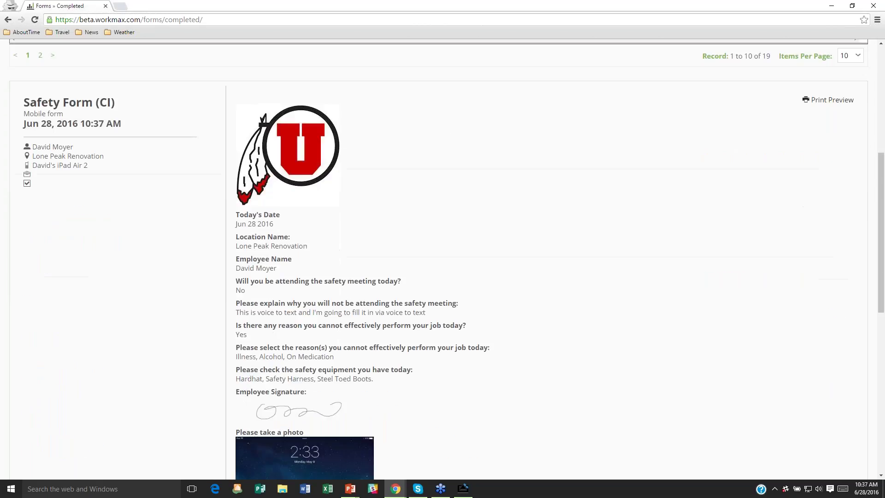
{"action": "scroll", "coordinate": [427, 335], "scroll_direction": "down", "scroll_amount": 10}
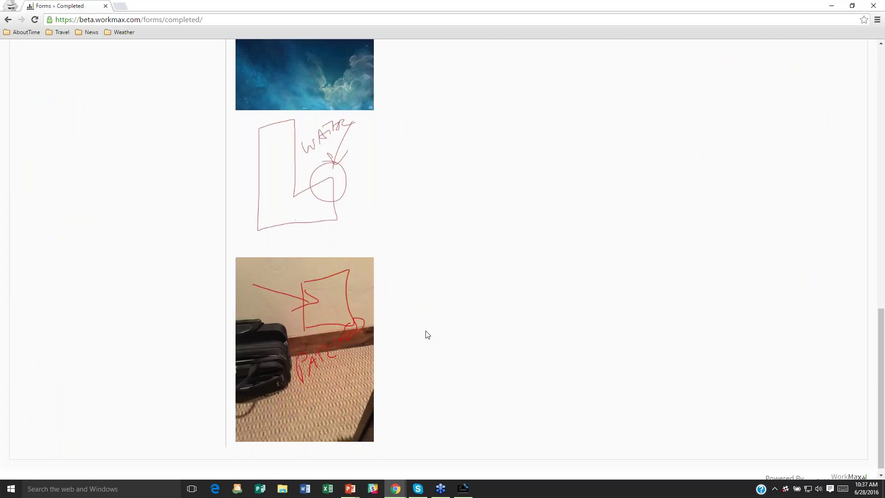
{"action": "scroll", "coordinate": [427, 335], "scroll_direction": "up", "scroll_amount": 5}
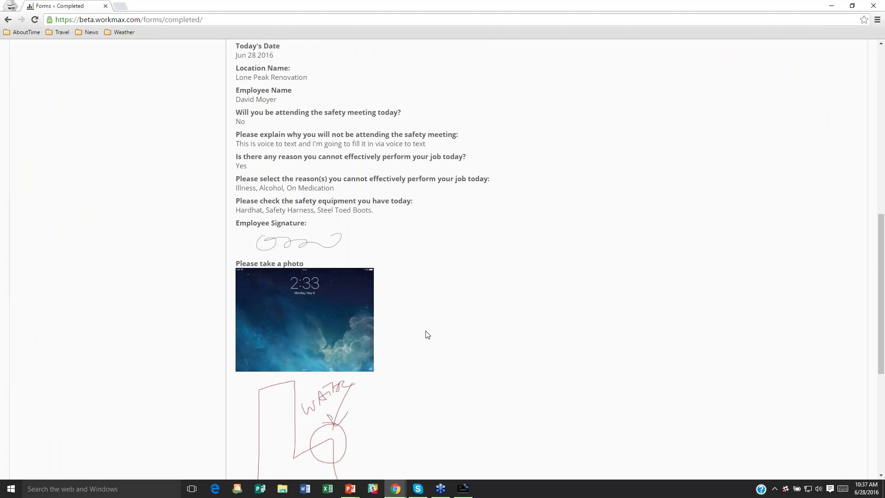
{"action": "scroll", "coordinate": [427, 335], "scroll_direction": "up", "scroll_amount": 6}
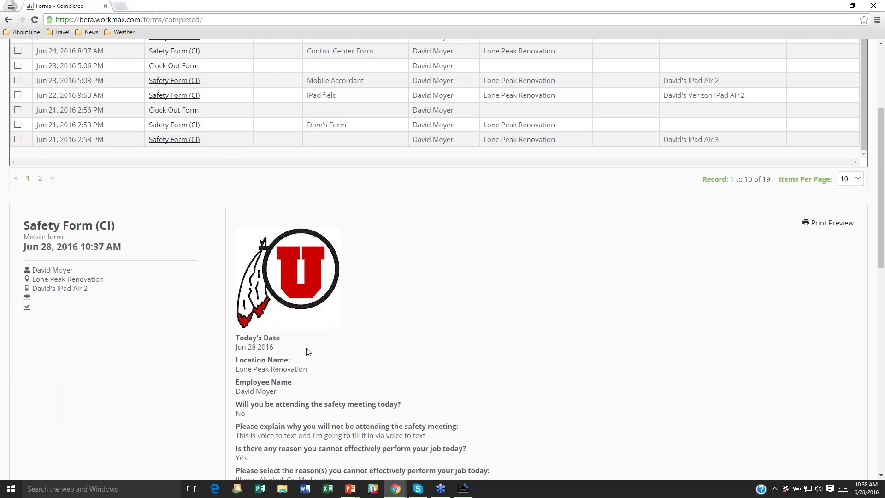
{"action": "scroll", "coordinate": [308, 351], "scroll_direction": "up", "scroll_amount": 3}
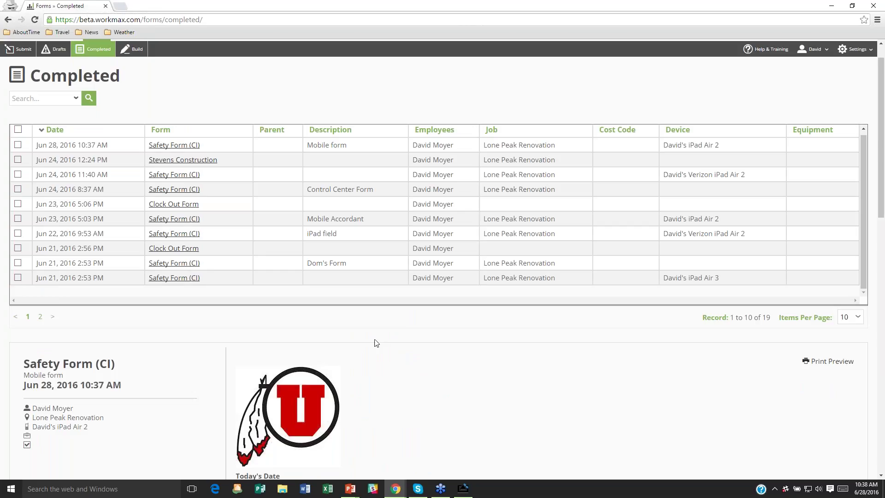
{"action": "scroll", "coordinate": [376, 342], "scroll_direction": "up", "scroll_amount": 1}
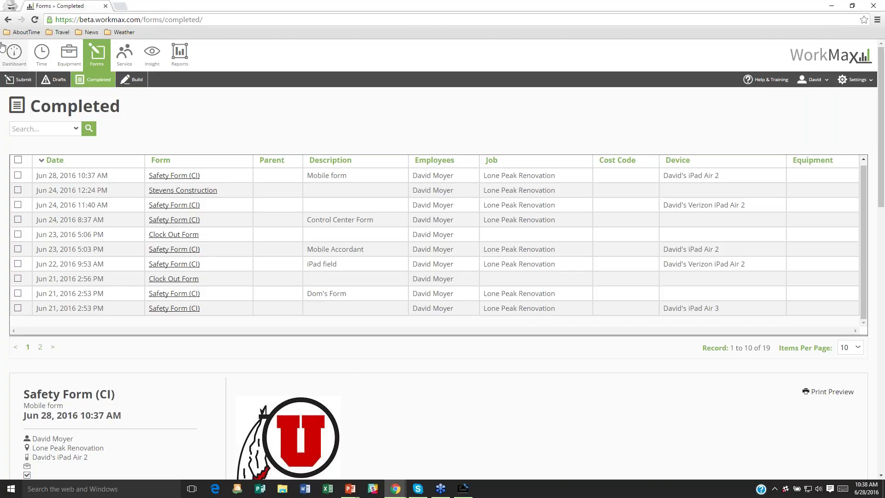
Start a new Clock Out Form submission and set today's date to 6/28/2016
{"action": "left_click", "coordinate": [23, 81]}
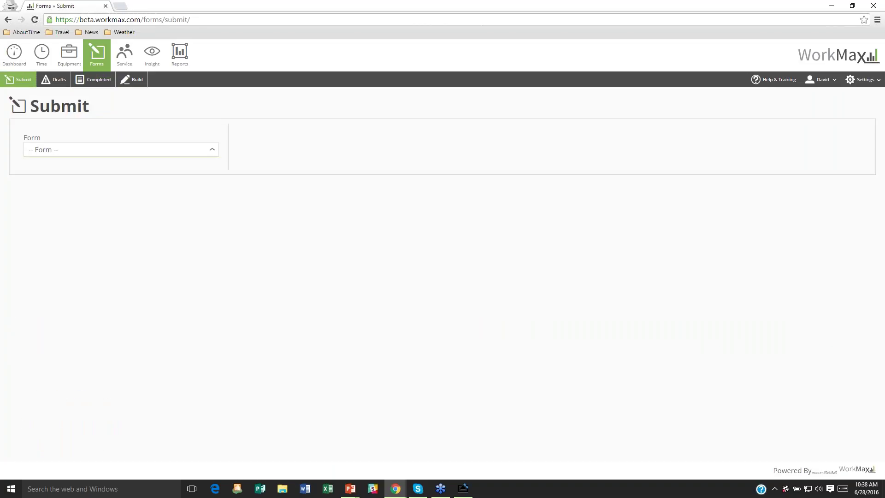
{"action": "left_click", "coordinate": [99, 150]}
{"action": "left_click", "coordinate": [87, 206]}
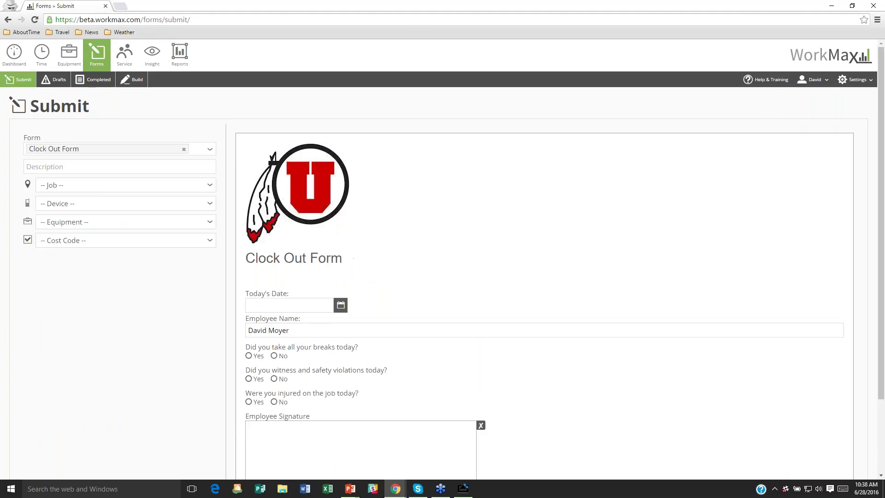
{"action": "left_click", "coordinate": [288, 305]}
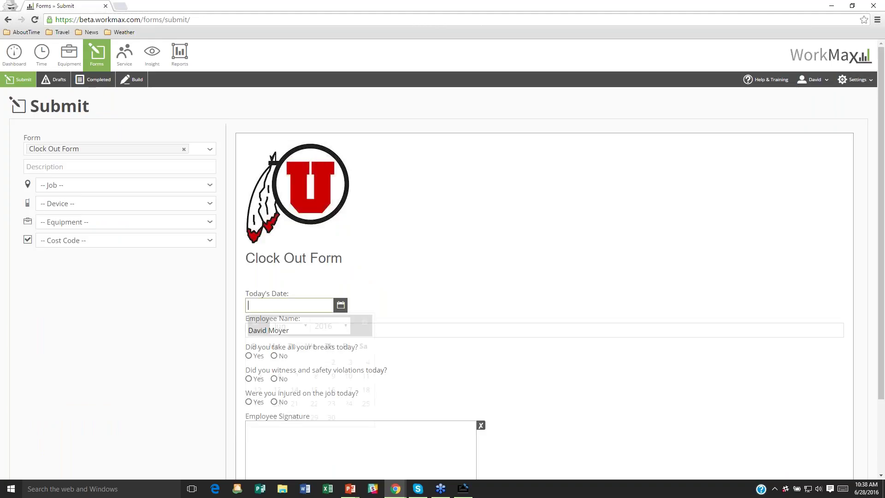
{"action": "left_click", "coordinate": [295, 417]}
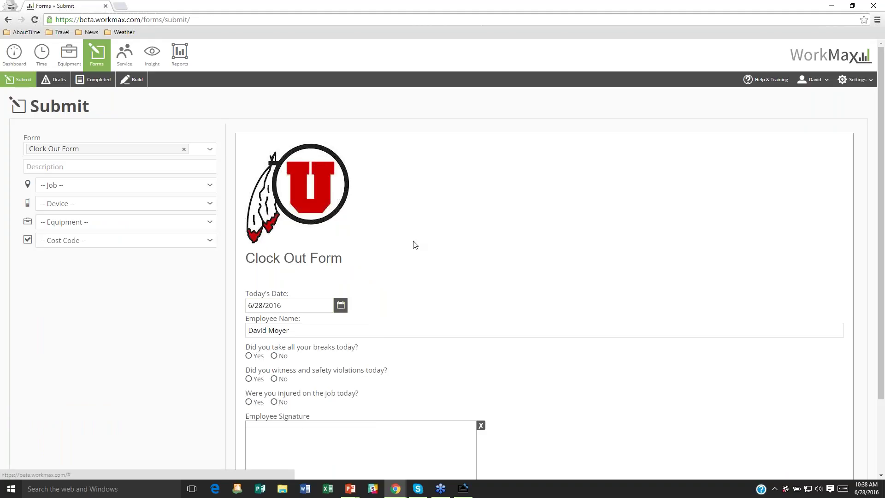
Answer Yes to all breaks taken, No to safety violations and Yes to being injured, and look through the Injury Report sub-form
{"action": "scroll", "coordinate": [412, 244], "scroll_direction": "down", "scroll_amount": 2}
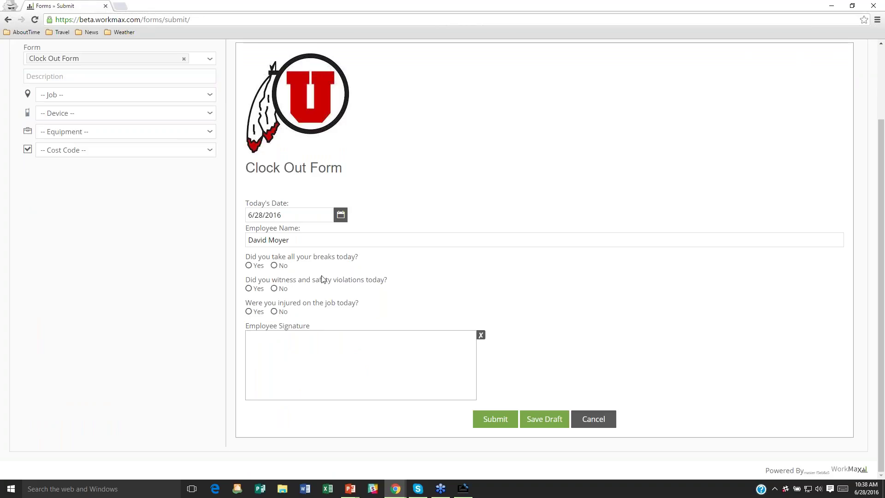
{"action": "left_click", "coordinate": [274, 266]}
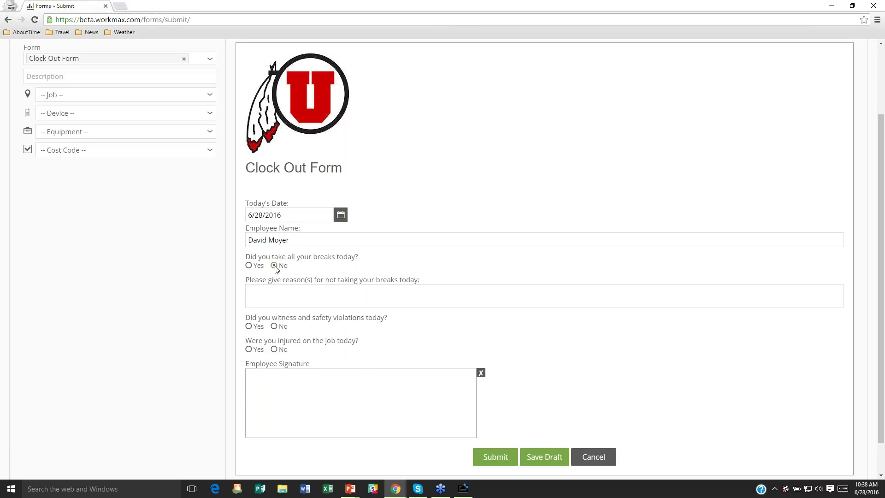
{"action": "left_click", "coordinate": [248, 265]}
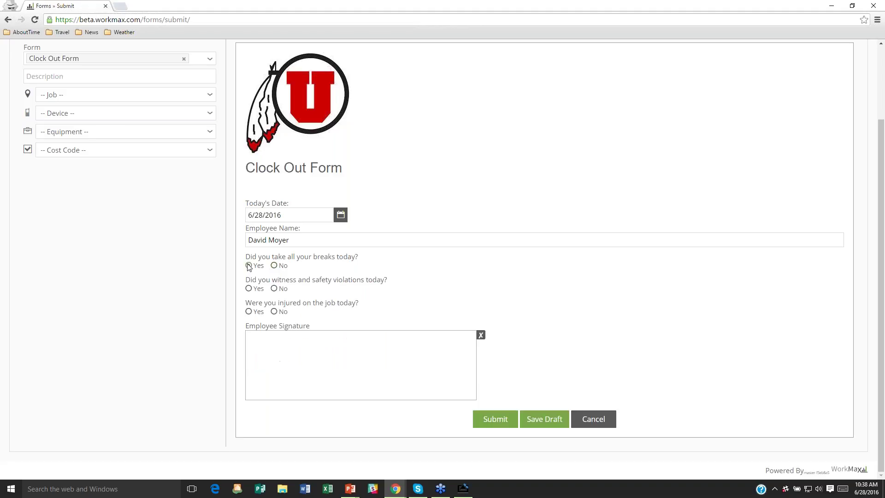
{"action": "left_click", "coordinate": [249, 289]}
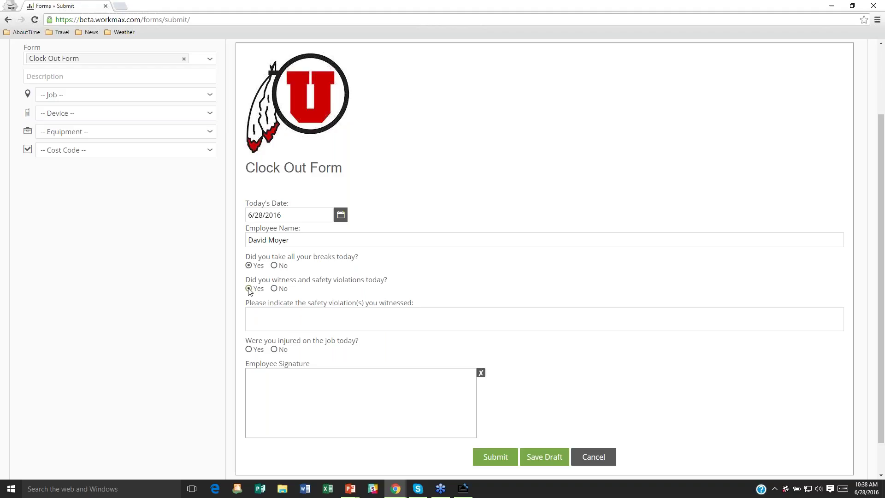
{"action": "left_click", "coordinate": [274, 289]}
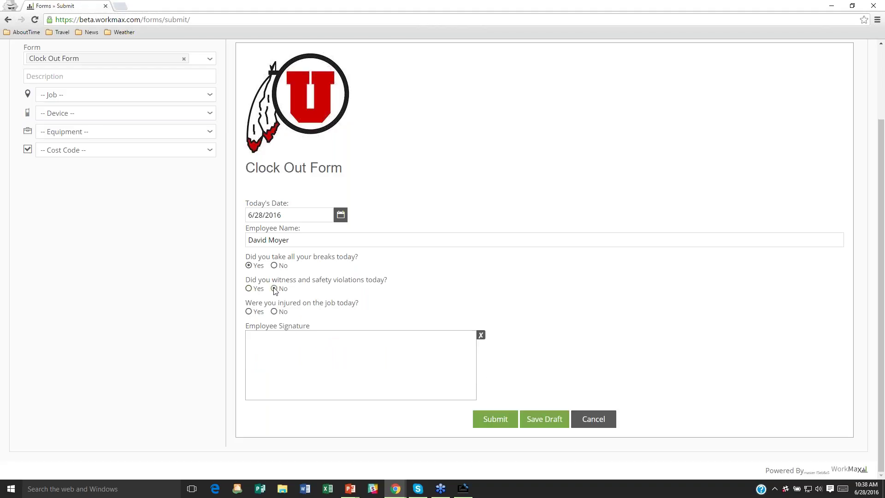
{"action": "left_click", "coordinate": [248, 312]}
{"action": "scroll", "coordinate": [423, 213], "scroll_direction": "down", "scroll_amount": 1}
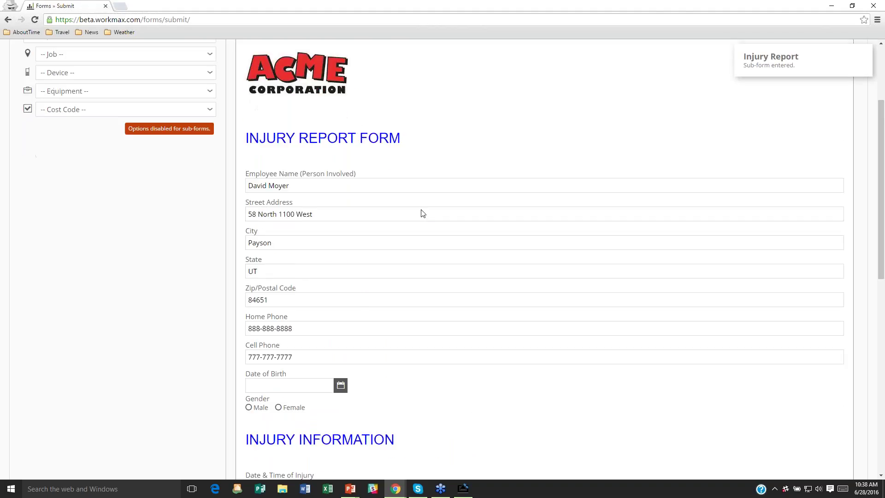
{"action": "scroll", "coordinate": [423, 212], "scroll_direction": "down", "scroll_amount": 2}
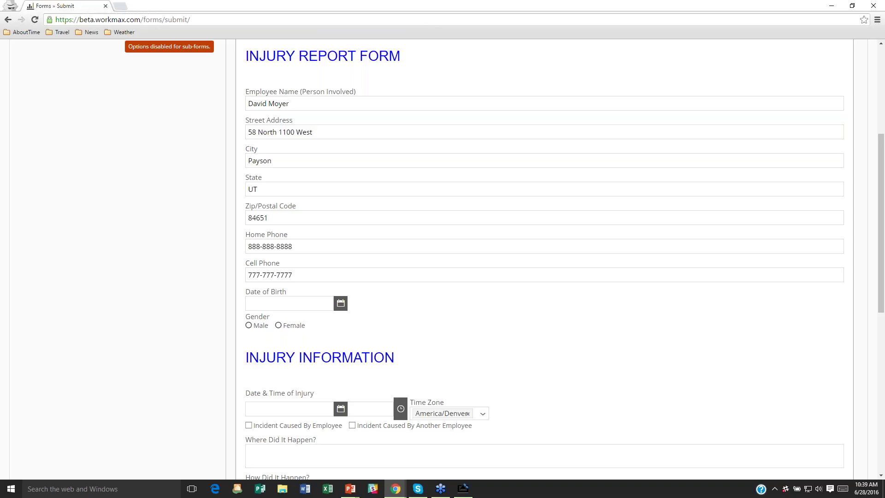
{"action": "scroll", "coordinate": [145, 243], "scroll_direction": "up", "scroll_amount": 5}
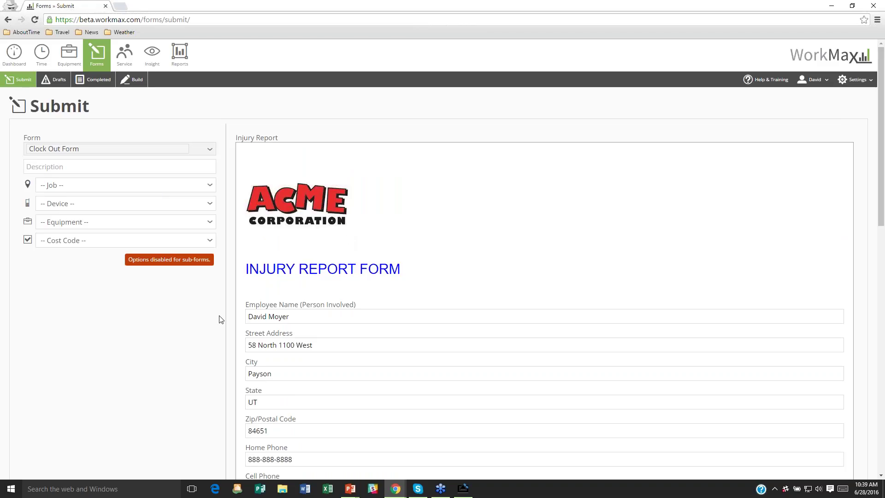
Leave the clock out form unsaved for the completed forms and sort them by form in descending order
{"action": "left_click", "coordinate": [92, 80]}
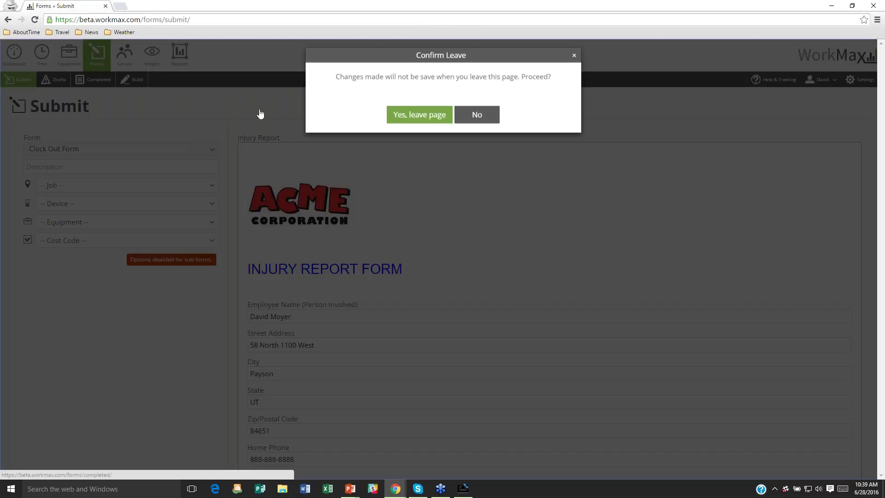
{"action": "left_click", "coordinate": [416, 120]}
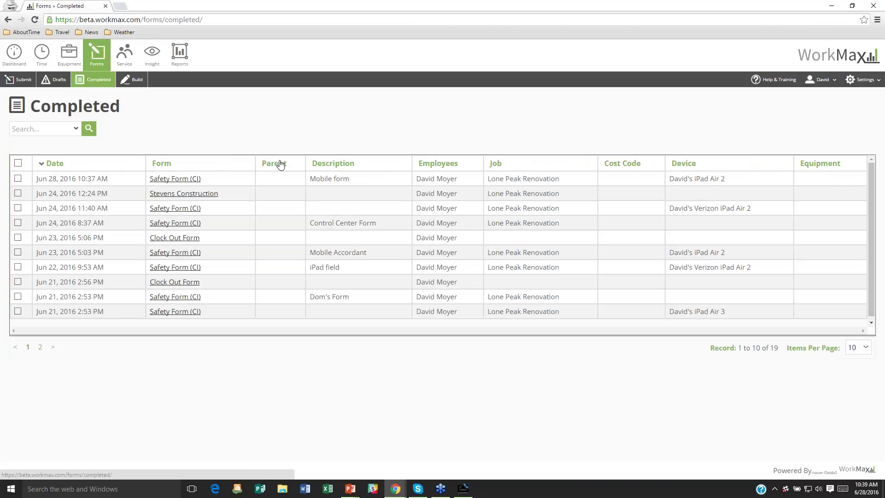
{"action": "left_click", "coordinate": [162, 165]}
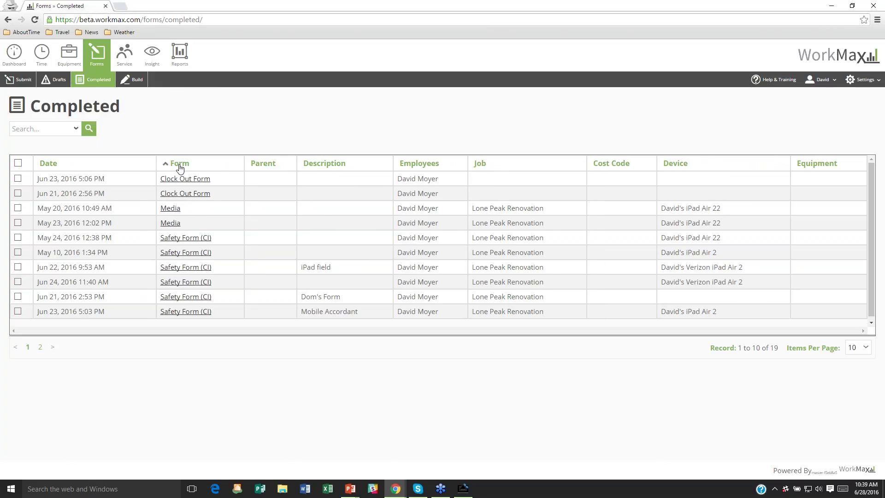
{"action": "left_click", "coordinate": [180, 165]}
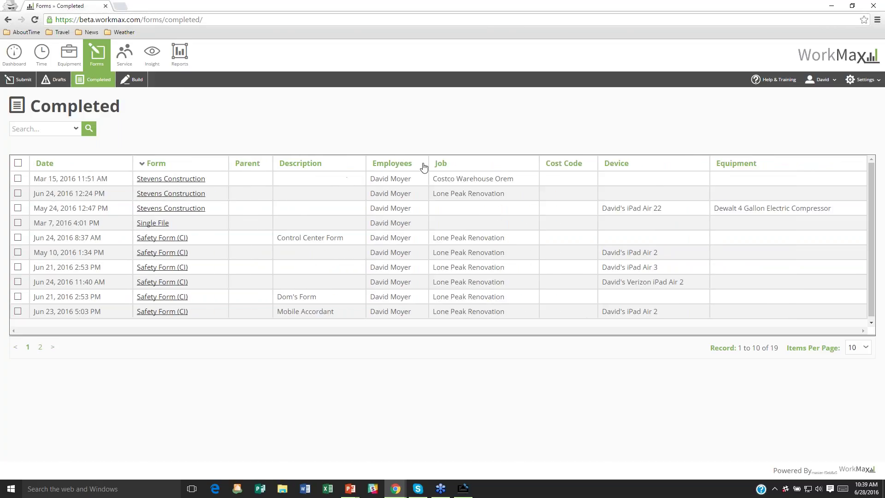
Filter the completed forms to show only the Stevens Construction form
{"action": "left_click", "coordinate": [75, 130]}
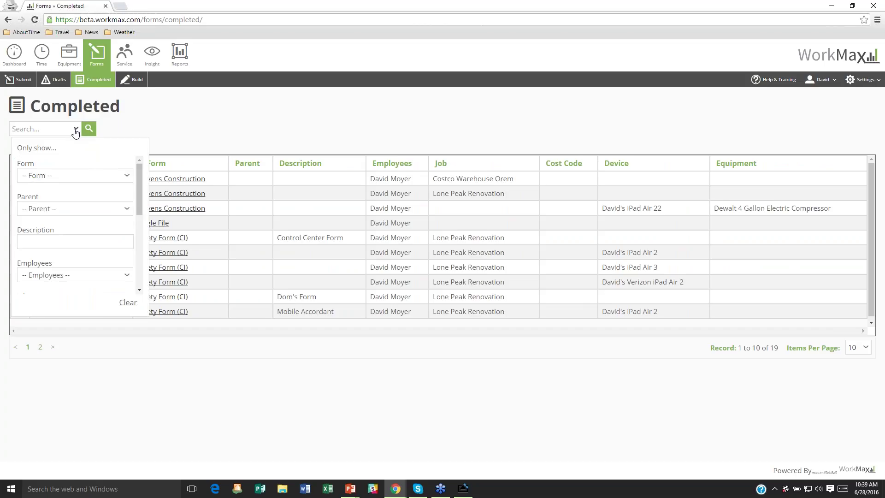
{"action": "left_click", "coordinate": [90, 176]}
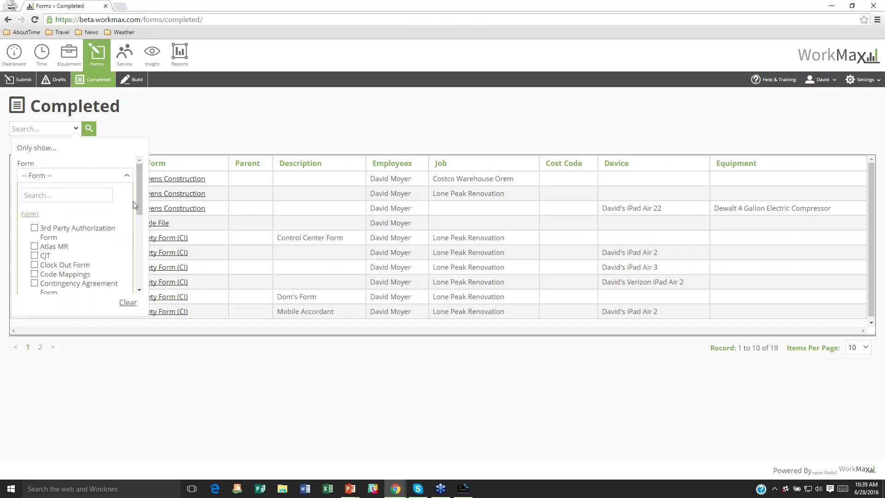
{"action": "left_click_drag", "start_coordinate": [140, 205], "coordinate": [139, 250]}
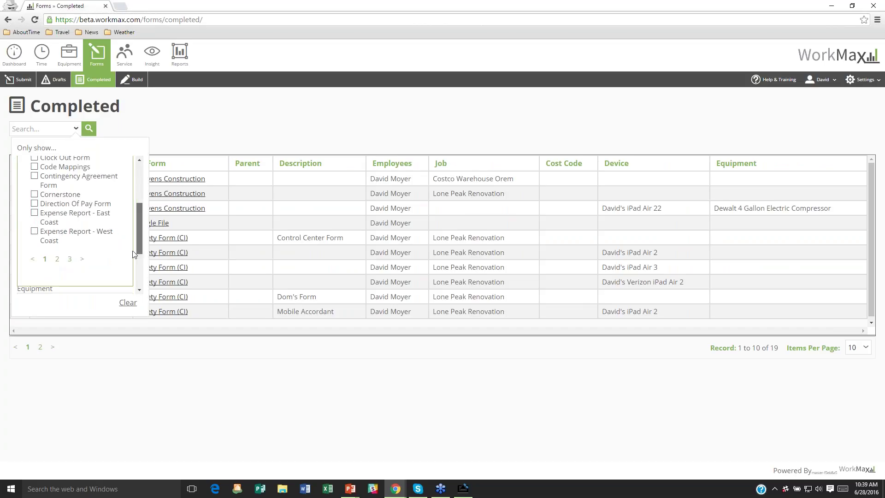
{"action": "left_click", "coordinate": [63, 245]}
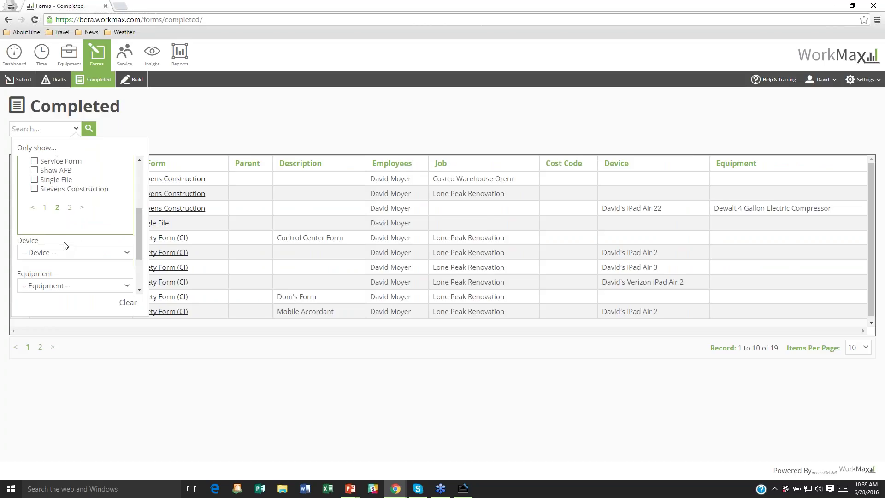
{"action": "left_click", "coordinate": [35, 188]}
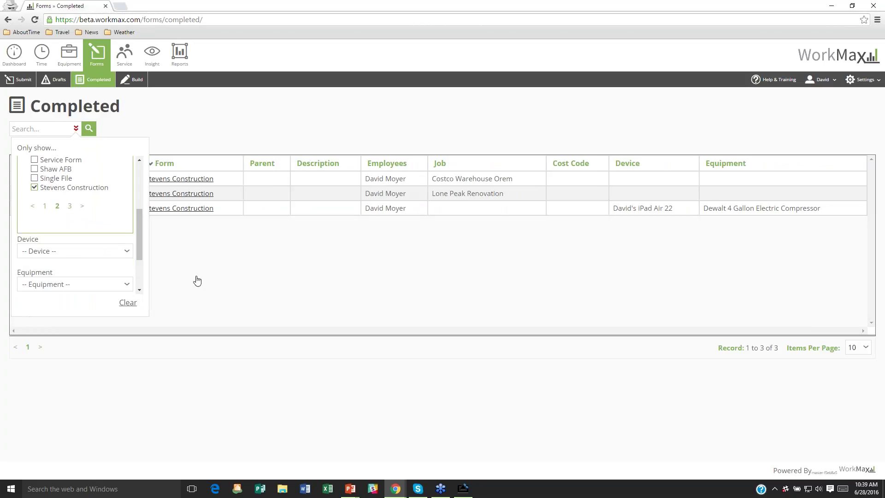
{"action": "left_click", "coordinate": [101, 235]}
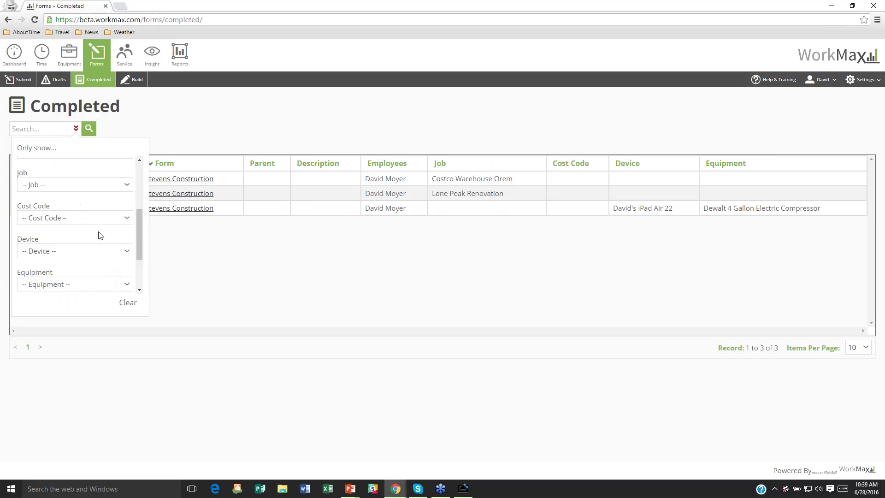
Narrow the completed forms further to the job Lone Peak Renovation and close the filter options
{"action": "left_click", "coordinate": [107, 185]}
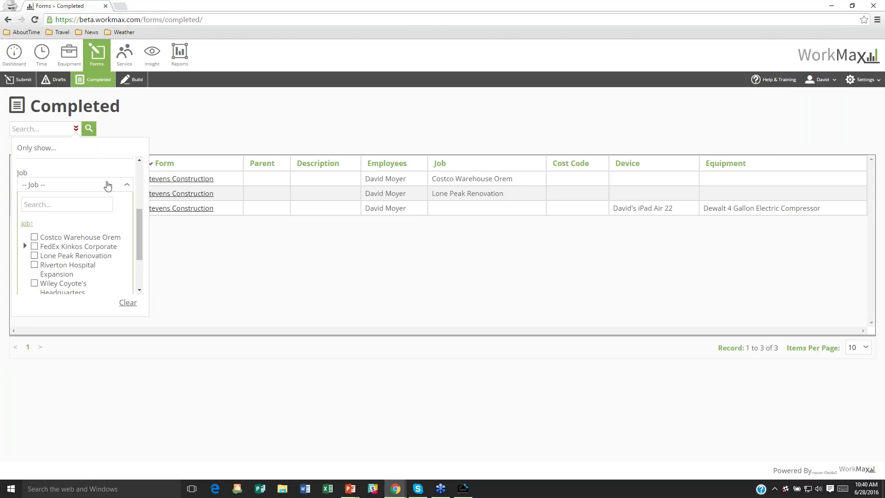
{"action": "left_click", "coordinate": [35, 255]}
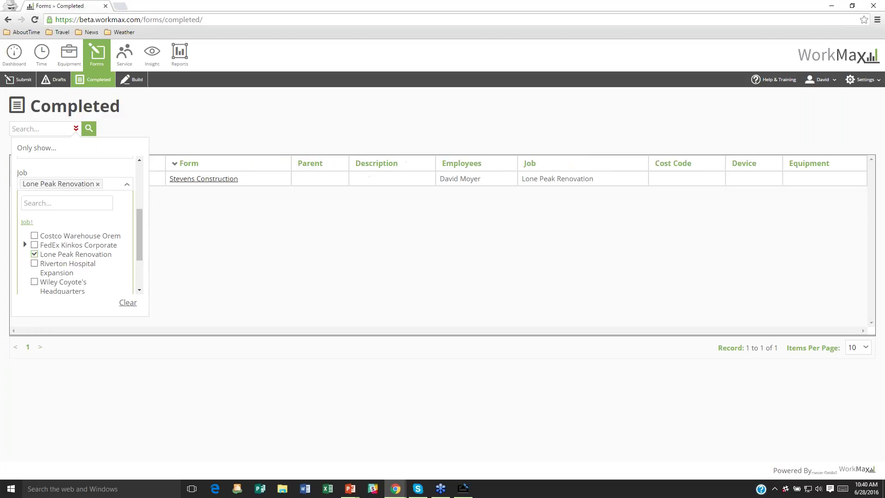
{"action": "left_click", "coordinate": [208, 271]}
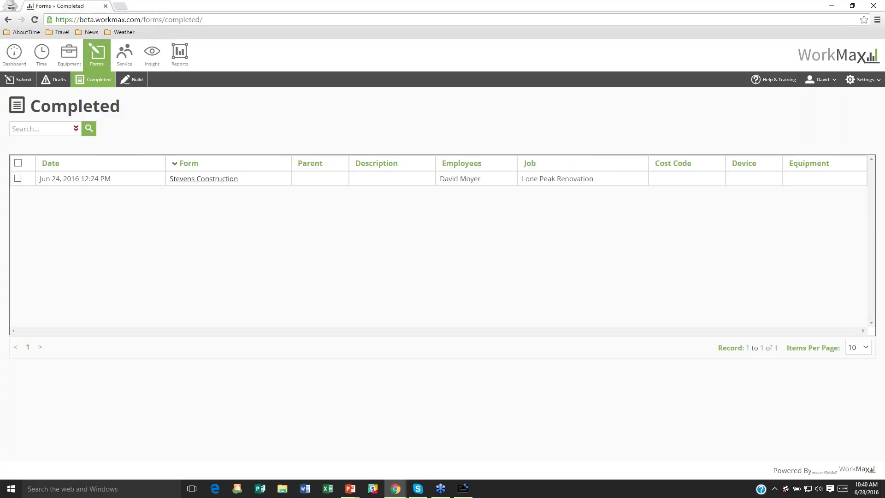
Open the completed Stevens Construction form and read through its Daily Construction Report down to the signature
{"action": "left_click", "coordinate": [210, 184]}
{"action": "scroll", "coordinate": [414, 341], "scroll_direction": "down", "scroll_amount": 5}
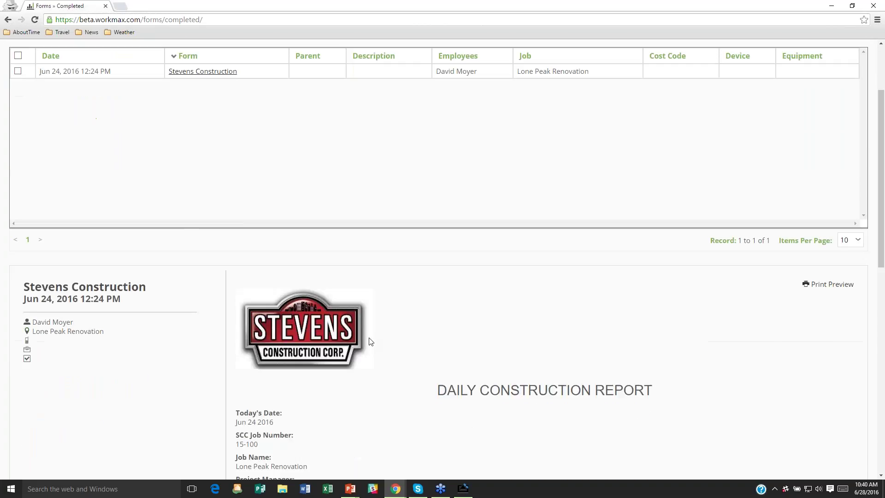
{"action": "scroll", "coordinate": [363, 338], "scroll_direction": "down", "scroll_amount": 5}
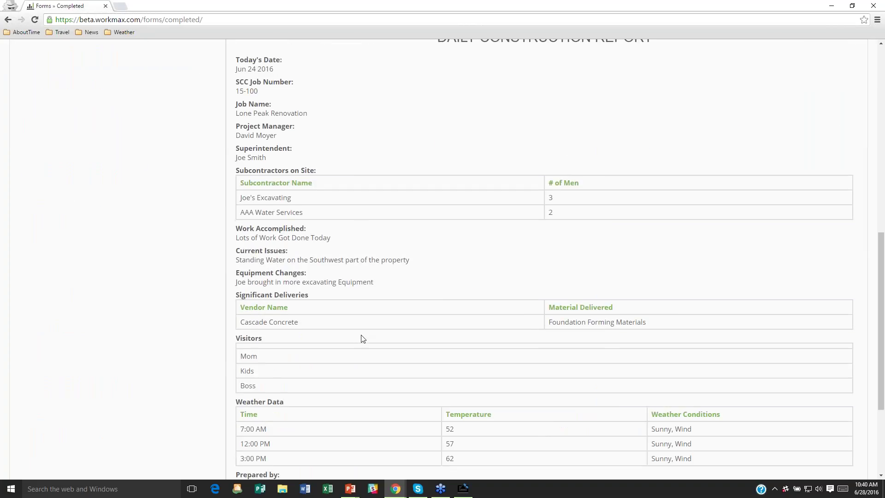
{"action": "scroll", "coordinate": [344, 237], "scroll_direction": "down", "scroll_amount": 2}
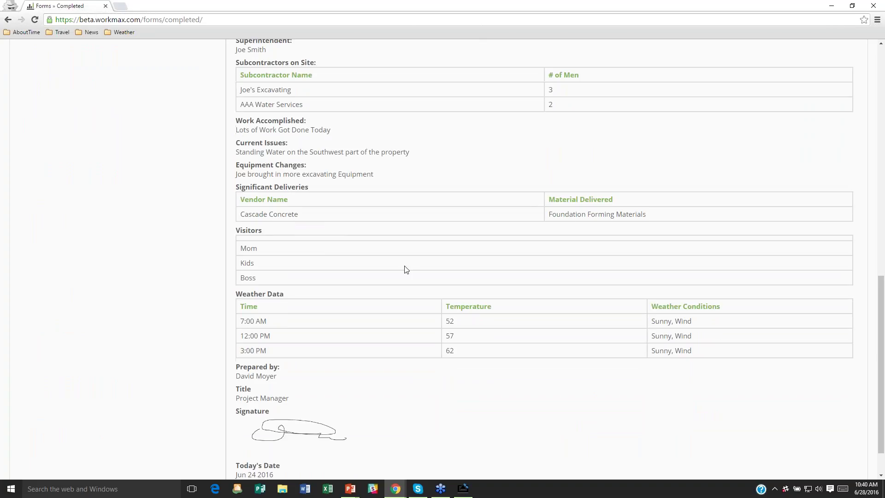
{"action": "scroll", "coordinate": [447, 411], "scroll_direction": "down", "scroll_amount": 1}
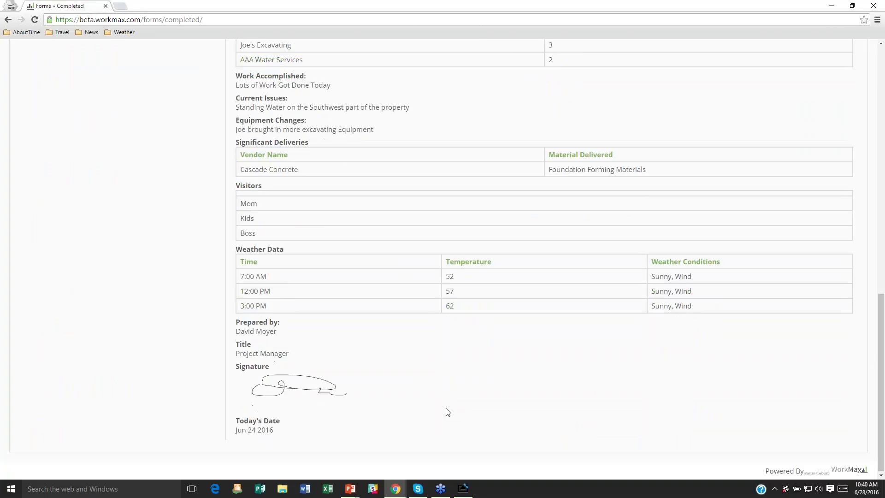
{"action": "scroll", "coordinate": [447, 411], "scroll_direction": "up", "scroll_amount": 8}
{"action": "scroll", "coordinate": [447, 411], "scroll_direction": "up", "scroll_amount": 2}
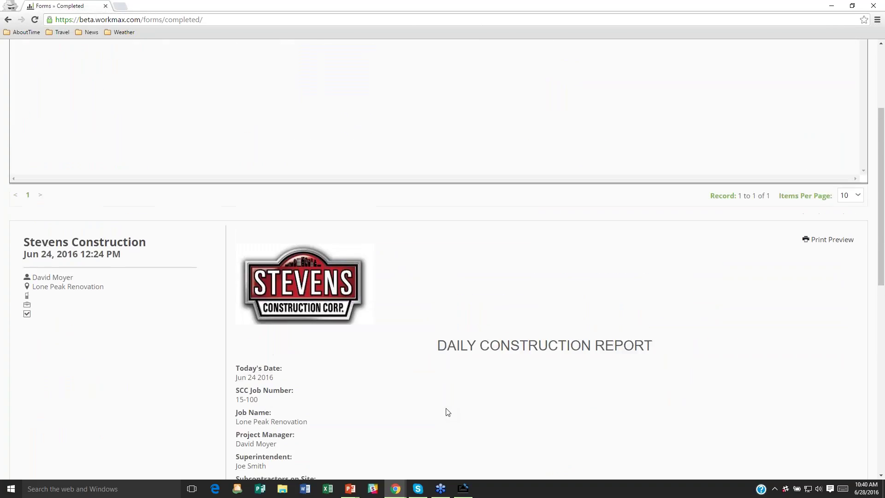
{"action": "scroll", "coordinate": [447, 412], "scroll_direction": "up", "scroll_amount": 3}
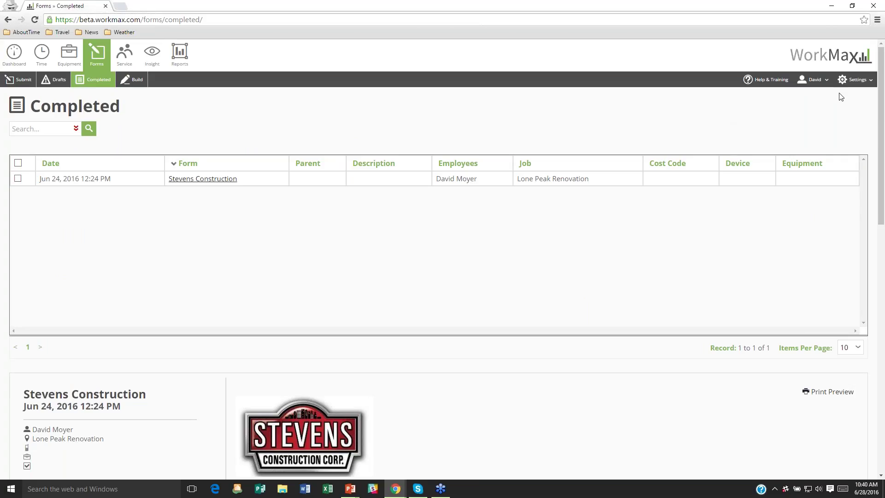
Open the Job settings and view the completed forms for Lone Peak Renovation
{"action": "left_click", "coordinate": [855, 80]}
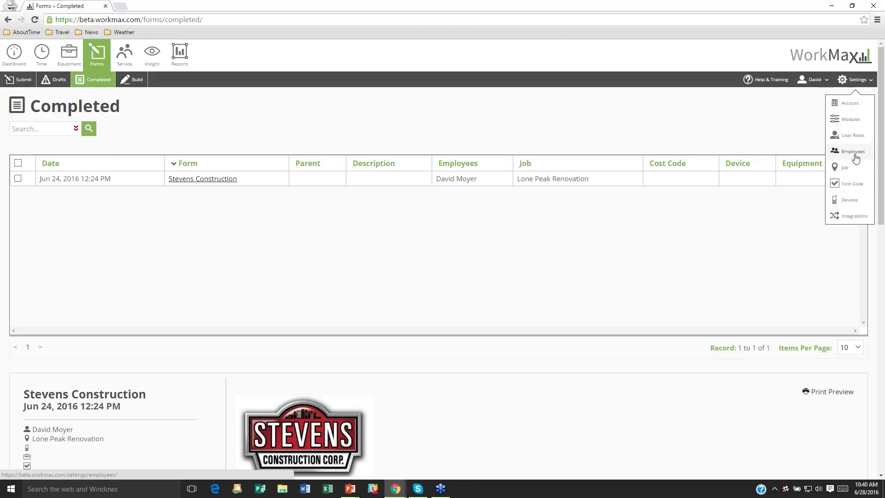
{"action": "left_click", "coordinate": [850, 169]}
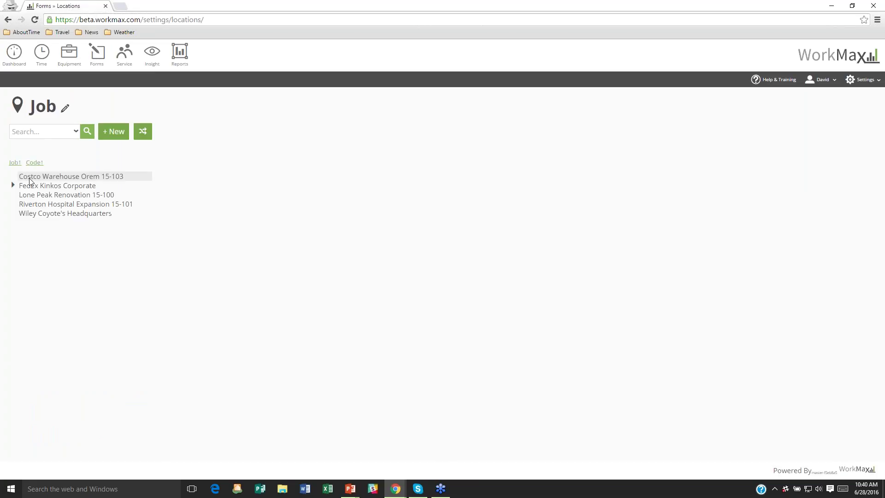
{"action": "left_click", "coordinate": [47, 196]}
{"action": "left_click", "coordinate": [443, 128]}
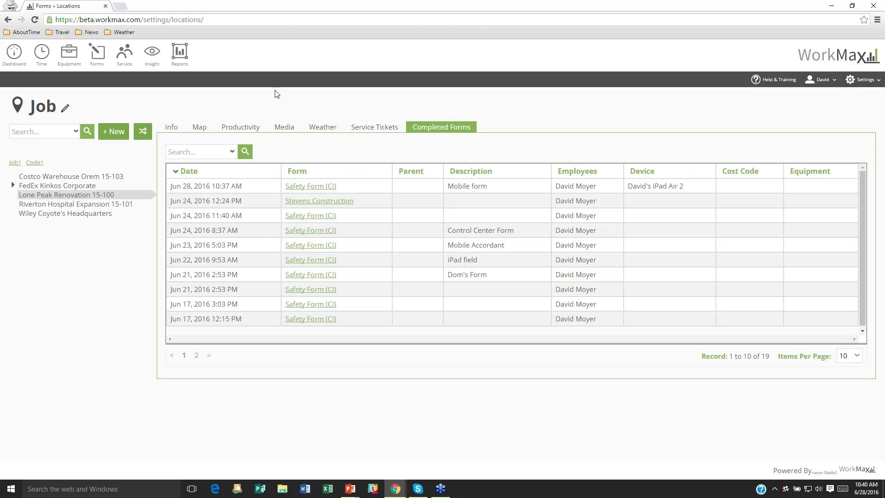
Show the employees' locations on the Insight map
{"action": "left_click", "coordinate": [148, 55]}
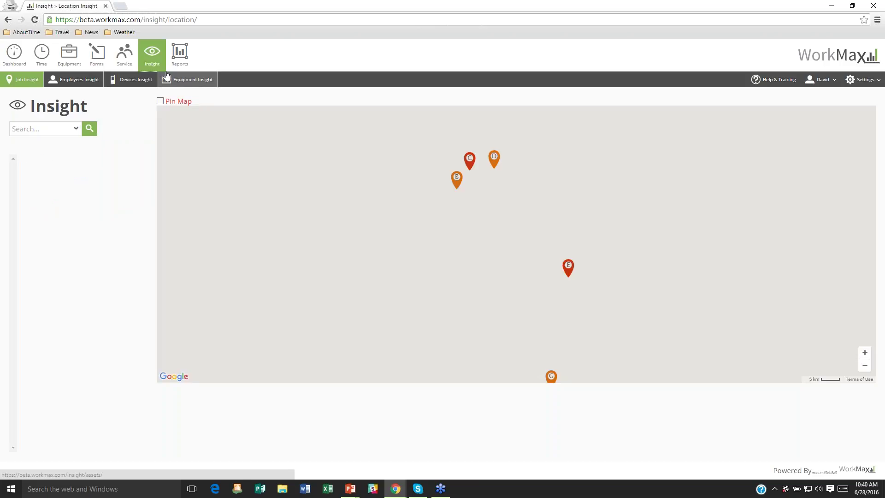
{"action": "left_click", "coordinate": [65, 81]}
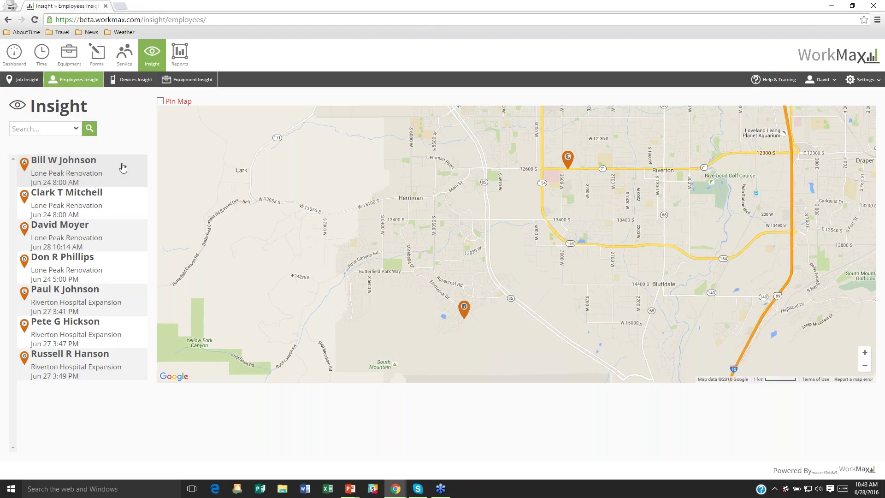
{"action": "left_click", "coordinate": [862, 80]}
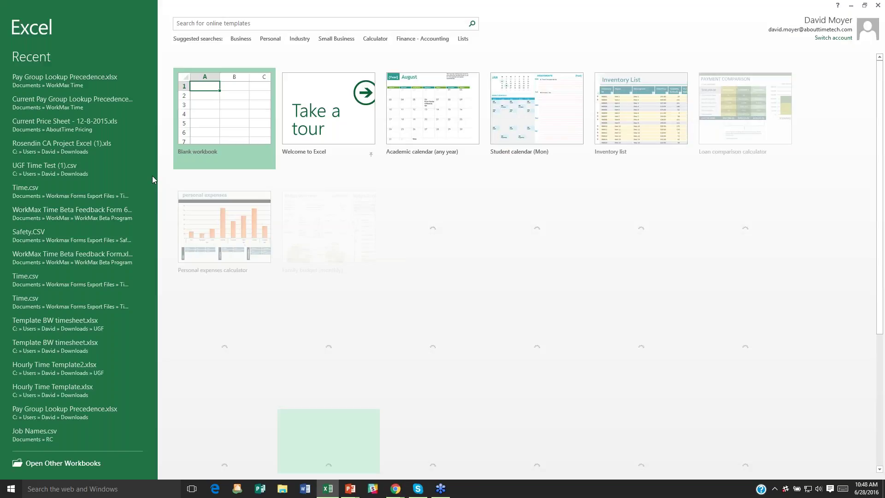
Open Pay Group Lookup Precedence.xlsx in Excel and delete the Custom List 1, Custom List 2 and Custom List 3 rows
{"action": "left_click", "coordinate": [75, 81]}
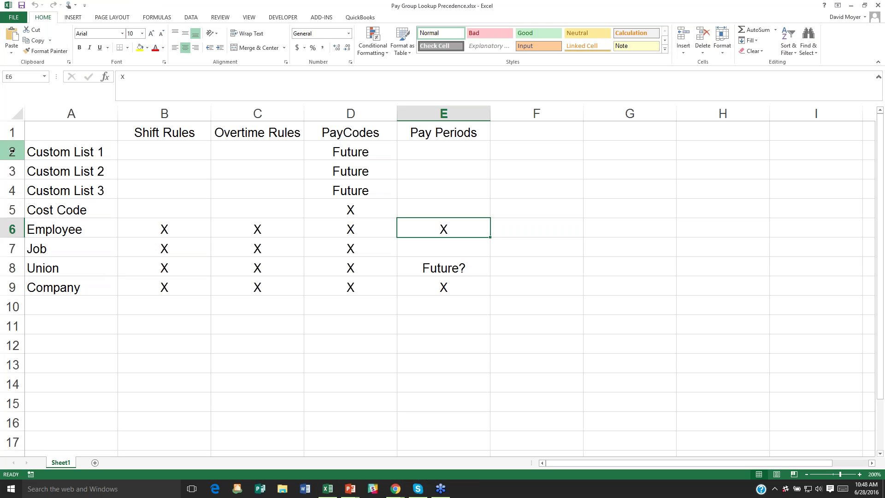
{"action": "left_click_drag", "start_coordinate": [12, 152], "coordinate": [14, 190]}
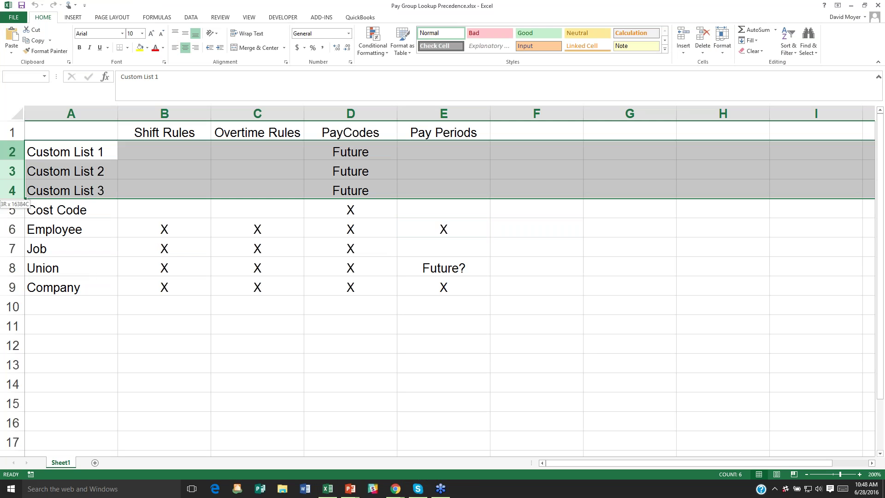
{"action": "right_click", "coordinate": [16, 171]}
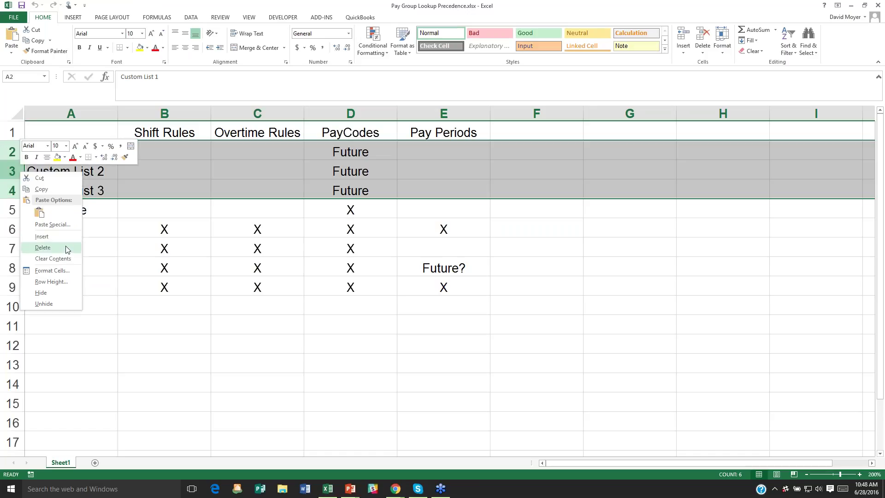
{"action": "key", "text": "Escape"}
{"action": "key", "text": "ctrl+minus"}
{"action": "left_click", "coordinate": [123, 223]}
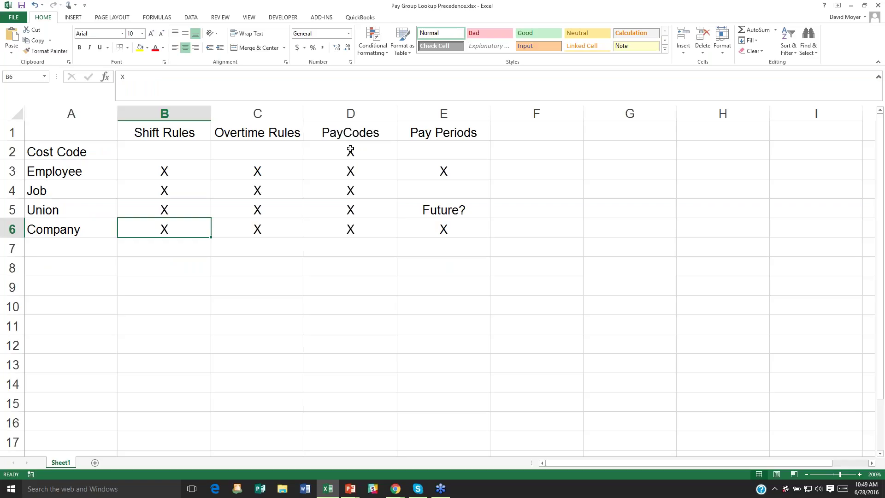
Step through the PayCodes precedence from Cost Code to Company in the sheet, and return to WorkMax in the browser
{"action": "left_click", "coordinate": [350, 150]}
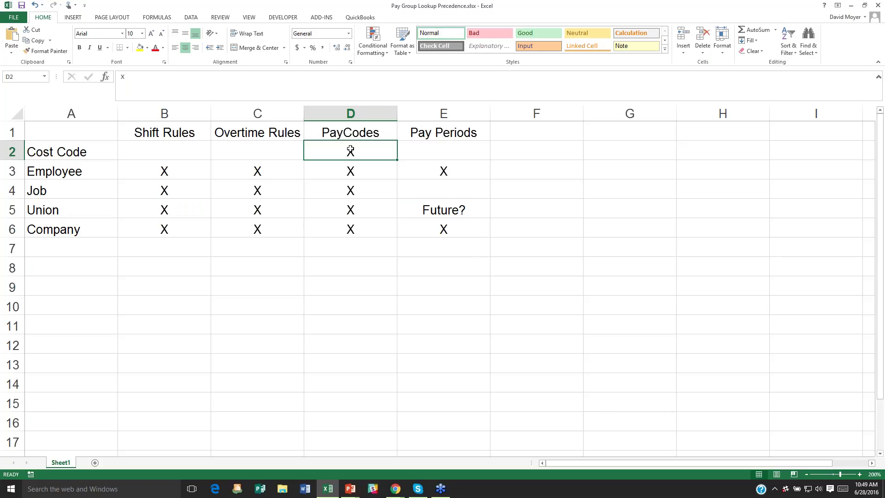
{"action": "left_click", "coordinate": [354, 174]}
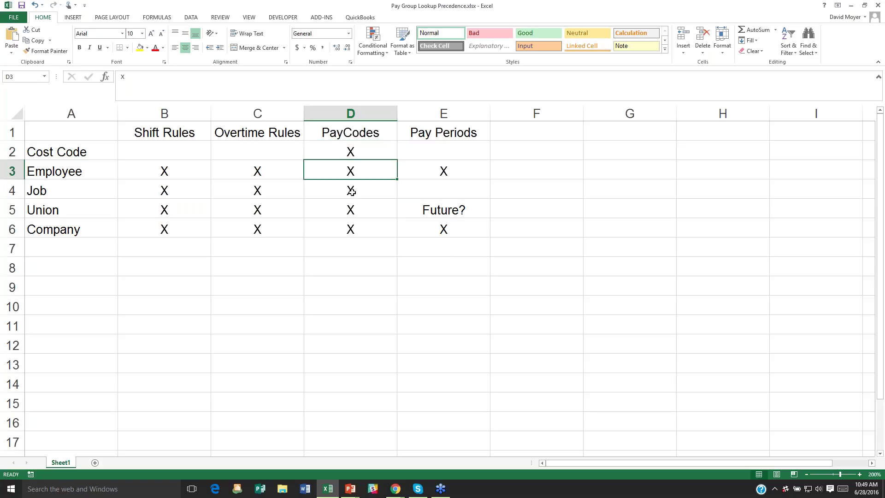
{"action": "left_click", "coordinate": [352, 191]}
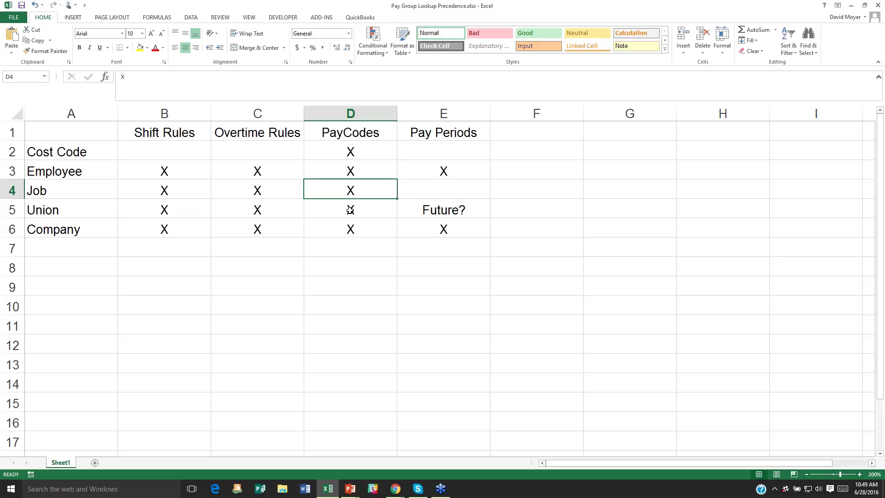
{"action": "left_click", "coordinate": [350, 210]}
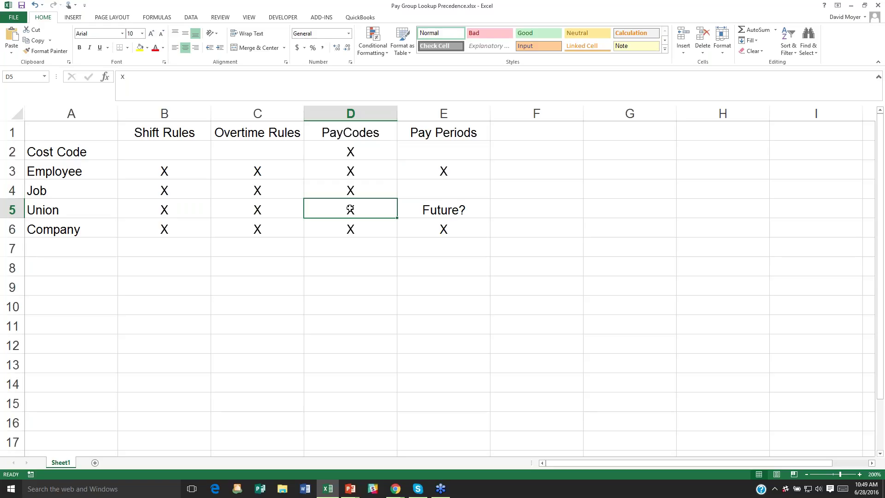
{"action": "left_click", "coordinate": [366, 233]}
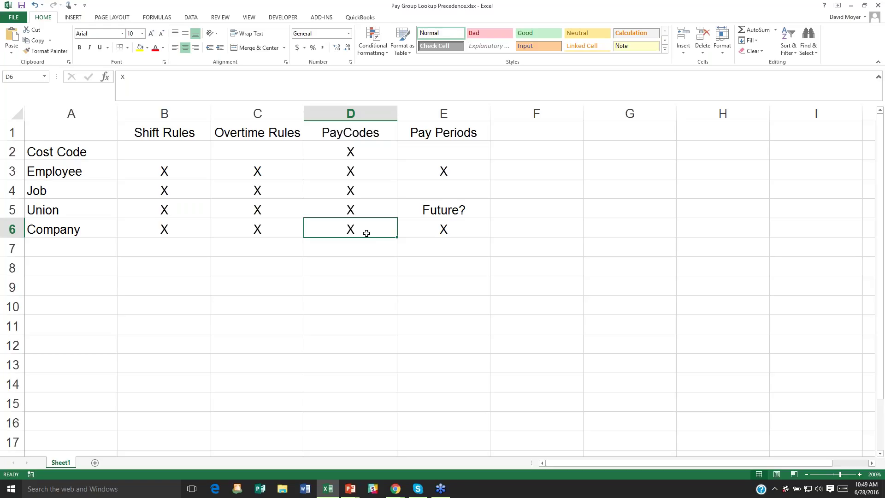
{"action": "left_click", "coordinate": [850, 5]}
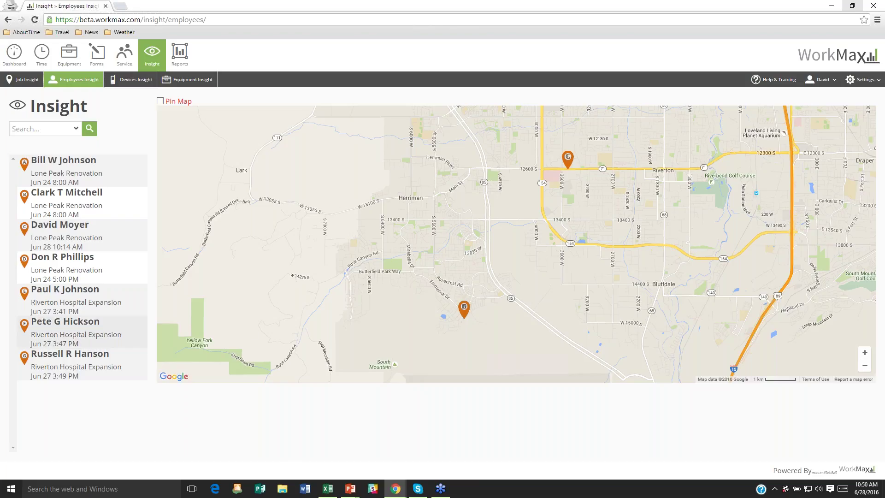
View the Dewalt 1/2" Right Angle Drill record in the equipment inventory
{"action": "left_click", "coordinate": [70, 55]}
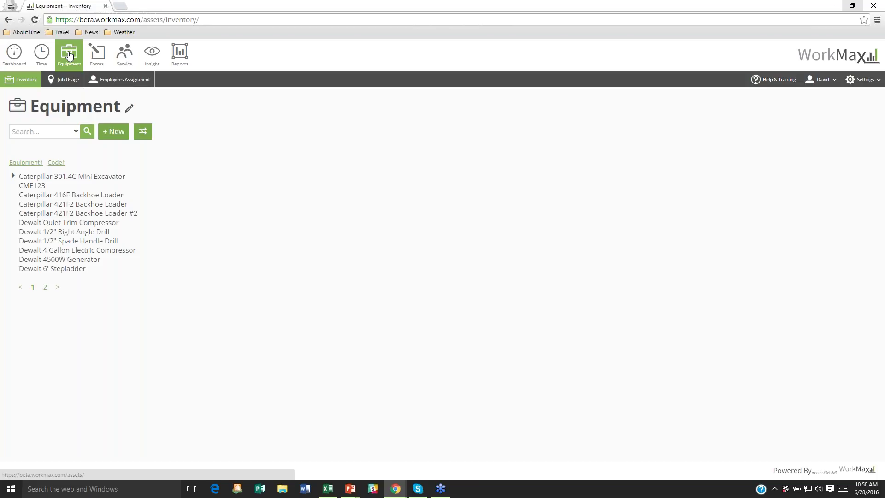
{"action": "left_click", "coordinate": [77, 231]}
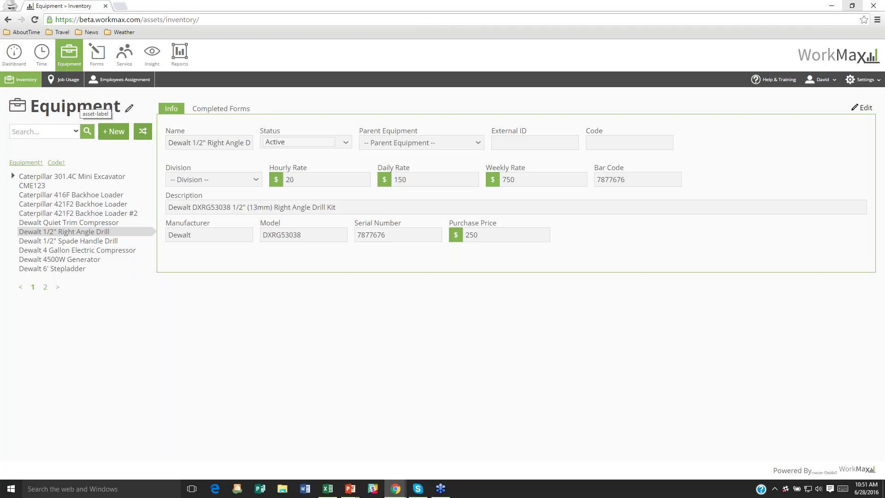
Start a new equipment job usage entry for the Dewalt 4 Gallon Electric Compressor
{"action": "left_click", "coordinate": [64, 85]}
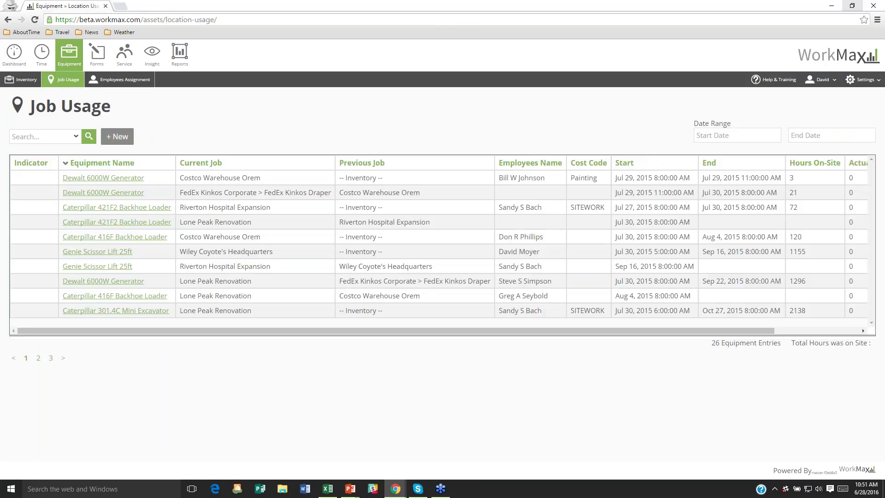
{"action": "left_click", "coordinate": [117, 136]}
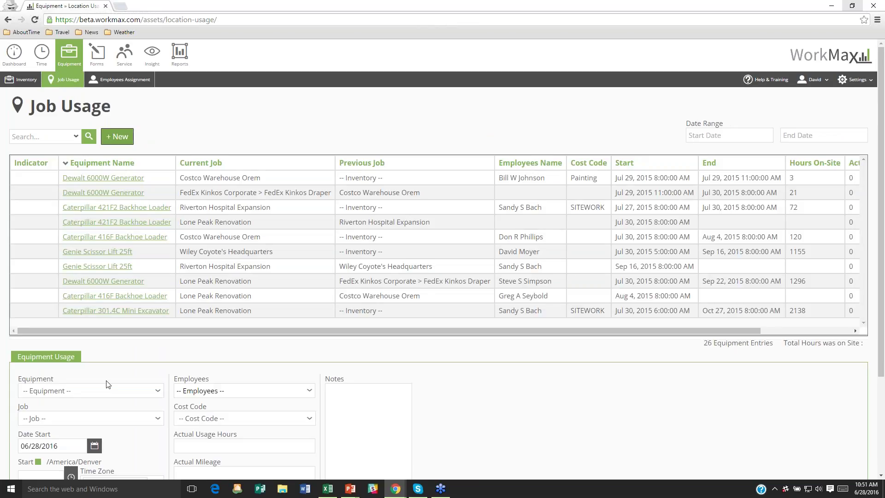
{"action": "left_click", "coordinate": [106, 387]}
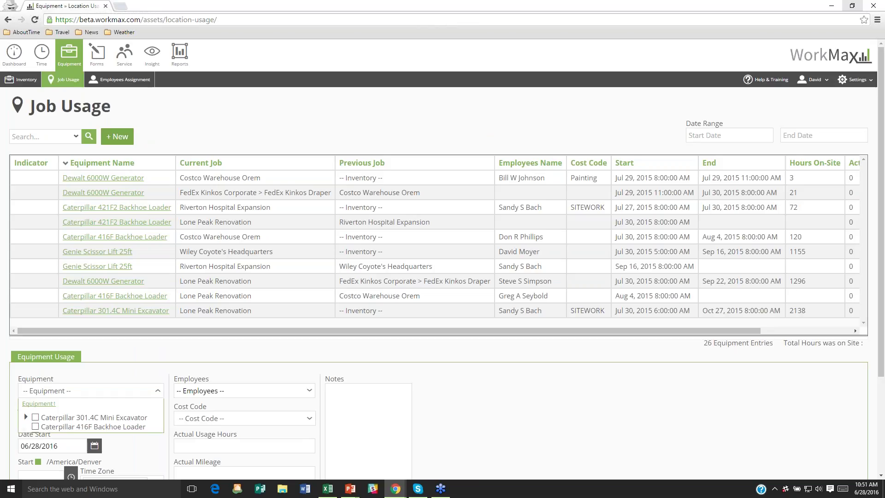
{"action": "left_click", "coordinate": [151, 352]}
{"action": "scroll", "coordinate": [151, 352], "scroll_direction": "down", "scroll_amount": 2}
{"action": "left_click", "coordinate": [143, 321]}
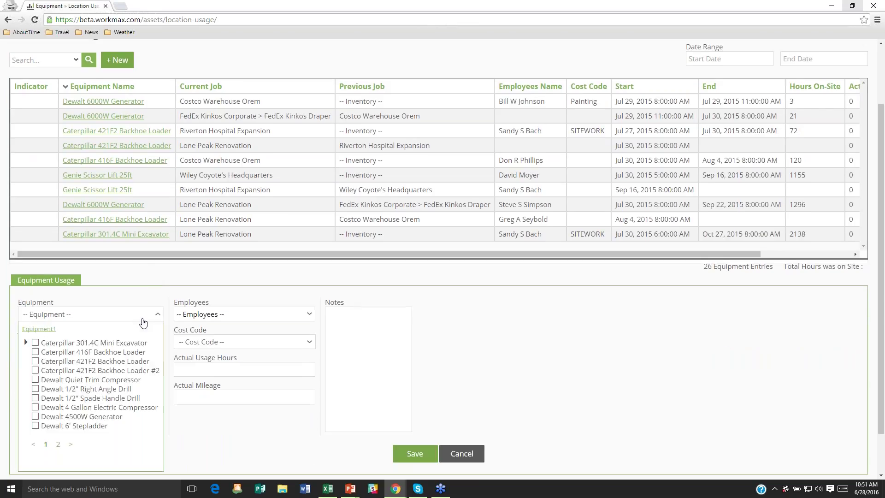
{"action": "left_click", "coordinate": [54, 408]}
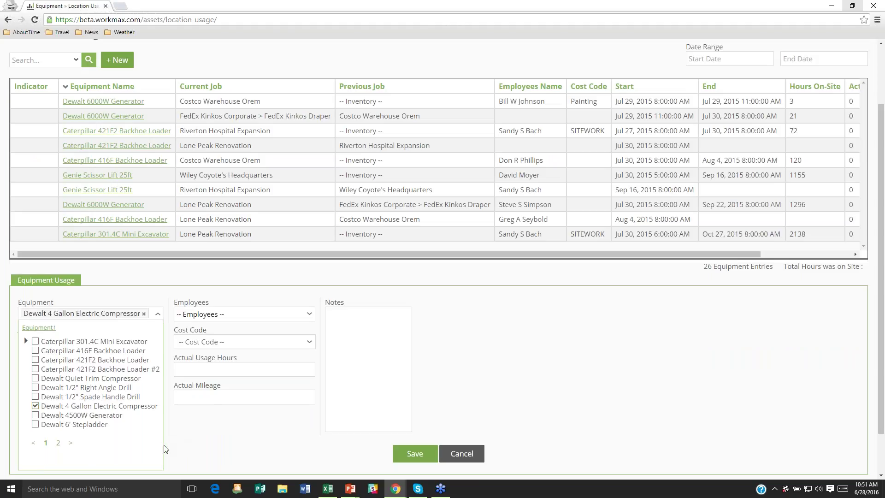
Assign the usage entry to the job Wiley Coyote's Headquarters with a start time of 2:00 PM
{"action": "left_click", "coordinate": [185, 459]}
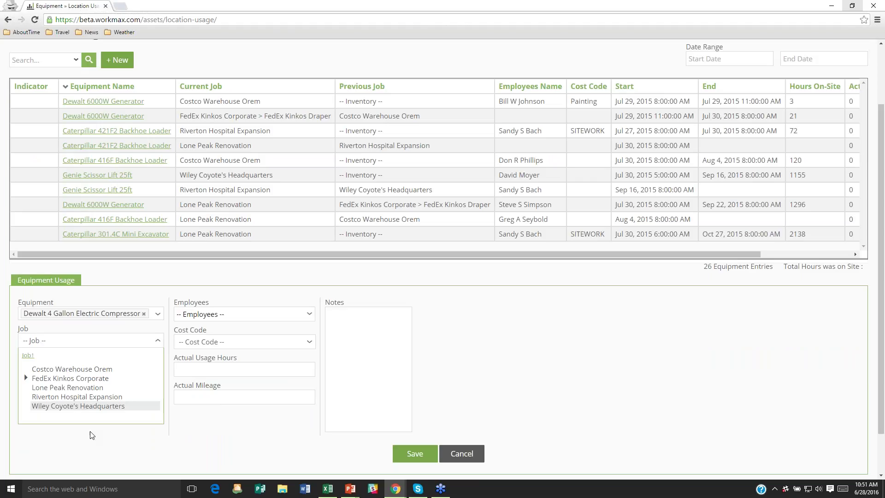
{"action": "left_click", "coordinate": [72, 408]}
{"action": "left_click", "coordinate": [188, 440]}
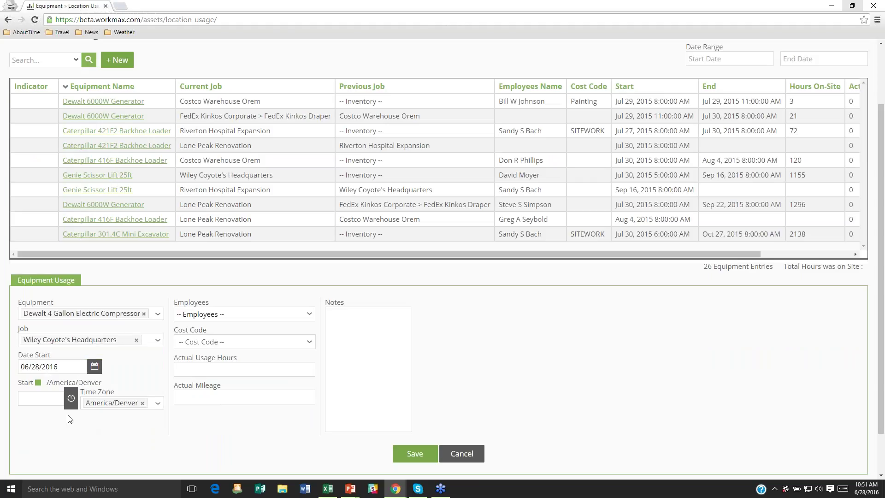
{"action": "left_click", "coordinate": [46, 399]}
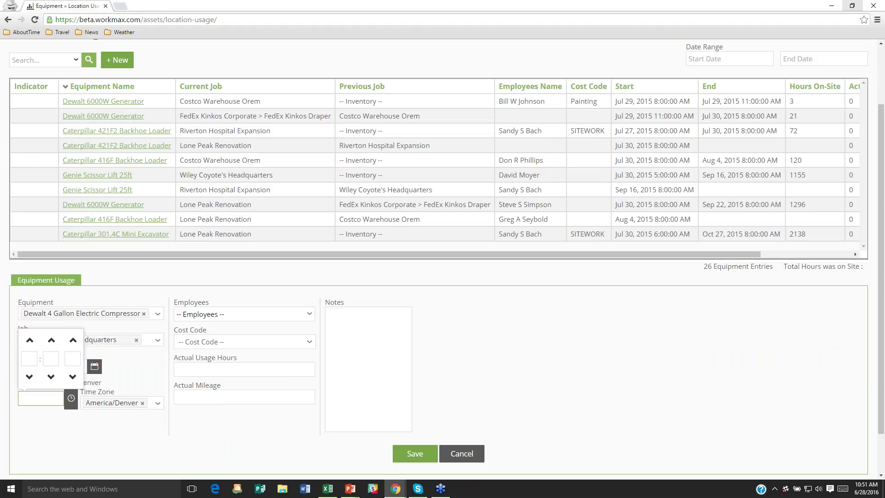
{"action": "type", "text": "2P"}
{"action": "key", "text": "Tab"}
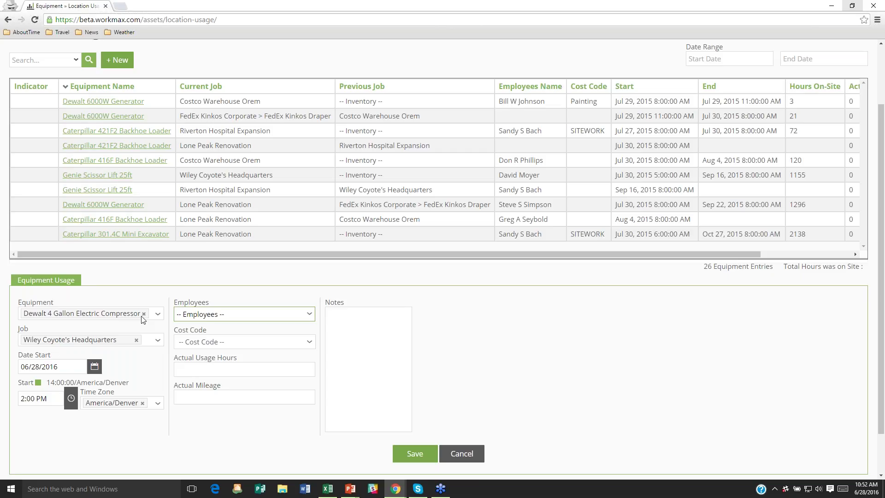
Save the compressor's usage entry with an employee assigned, and sort the job usage list by start date, newest first
{"action": "left_click", "coordinate": [422, 458]}
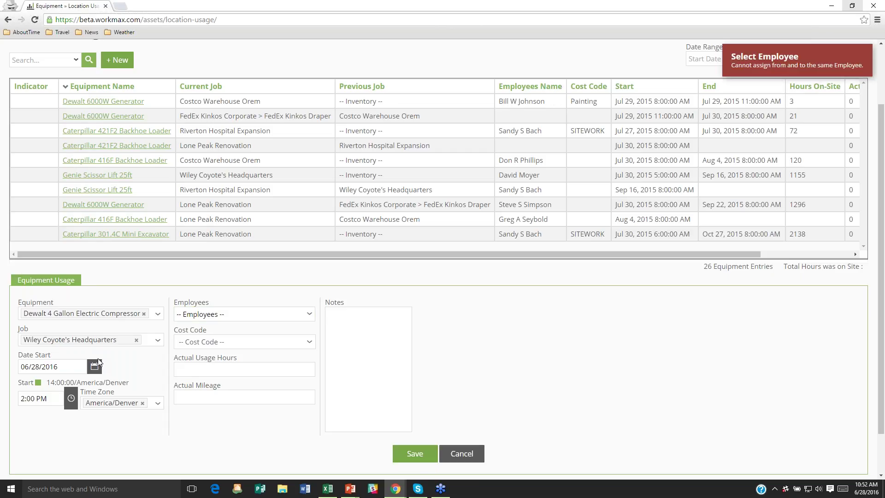
{"action": "left_click", "coordinate": [224, 315]}
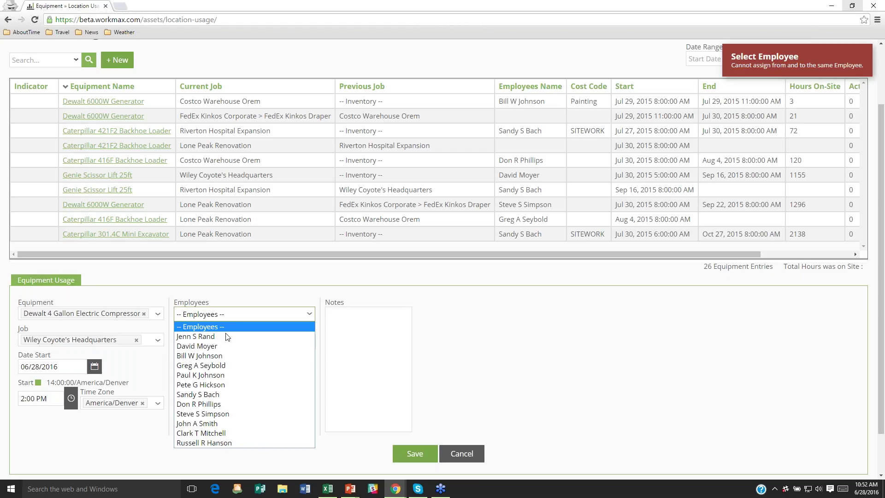
{"action": "left_click", "coordinate": [215, 356]}
{"action": "left_click", "coordinate": [397, 454]}
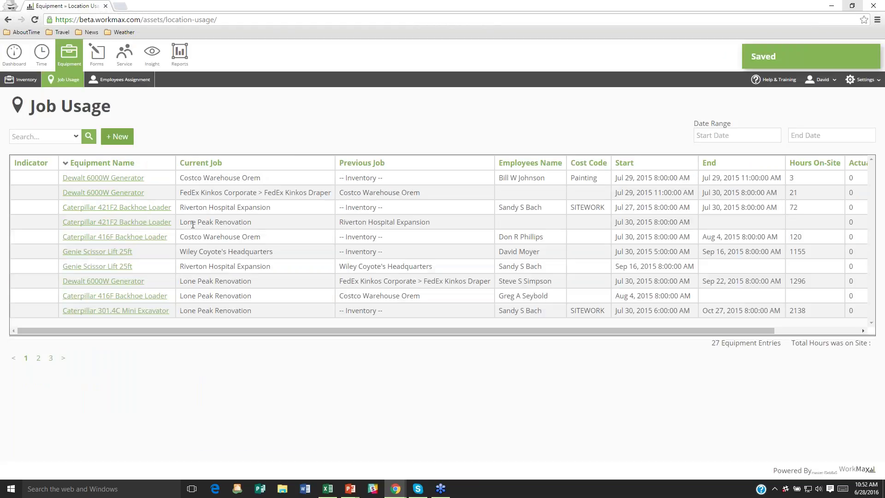
{"action": "left_click", "coordinate": [625, 163]}
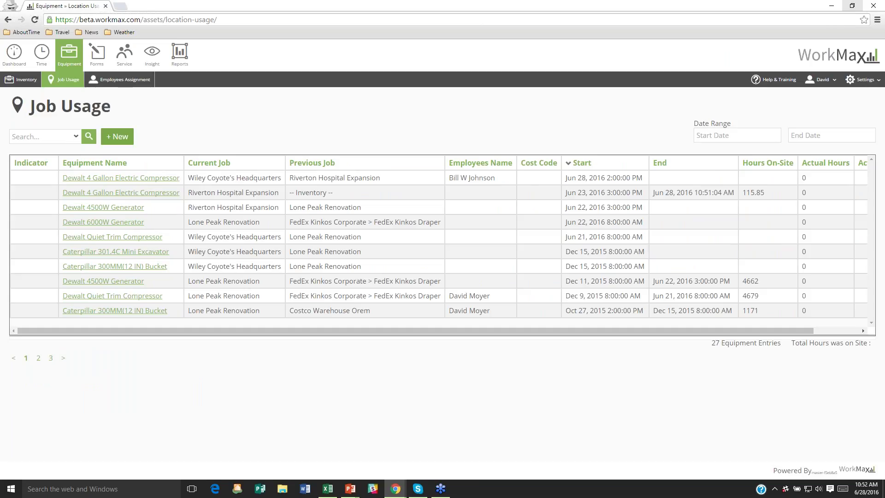
View the Caterpillar 416F Backhoe Loader's location details on the Equipment Insight map, and close its information box
{"action": "left_click", "coordinate": [152, 53]}
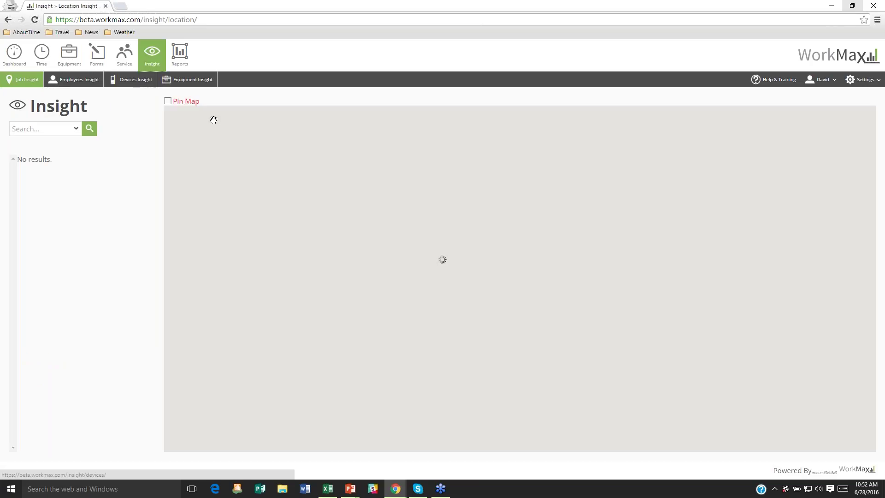
{"action": "left_click", "coordinate": [187, 79]}
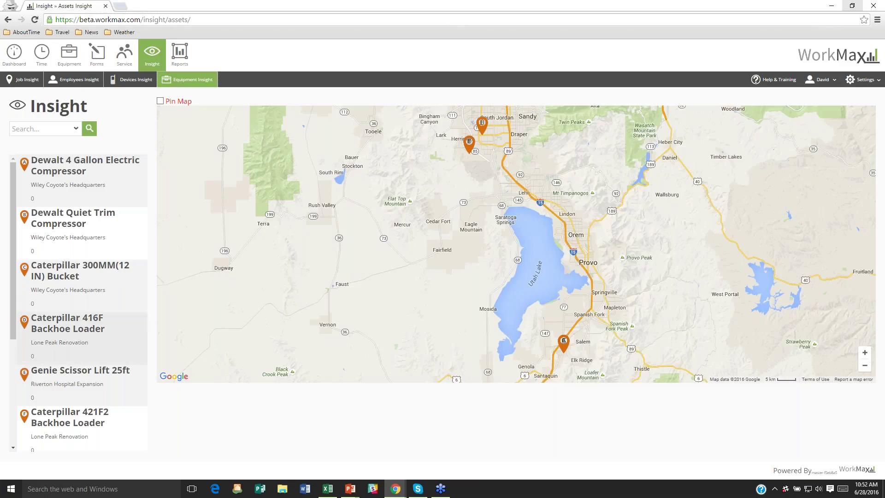
{"action": "mouse_move", "coordinate": [89, 341]}
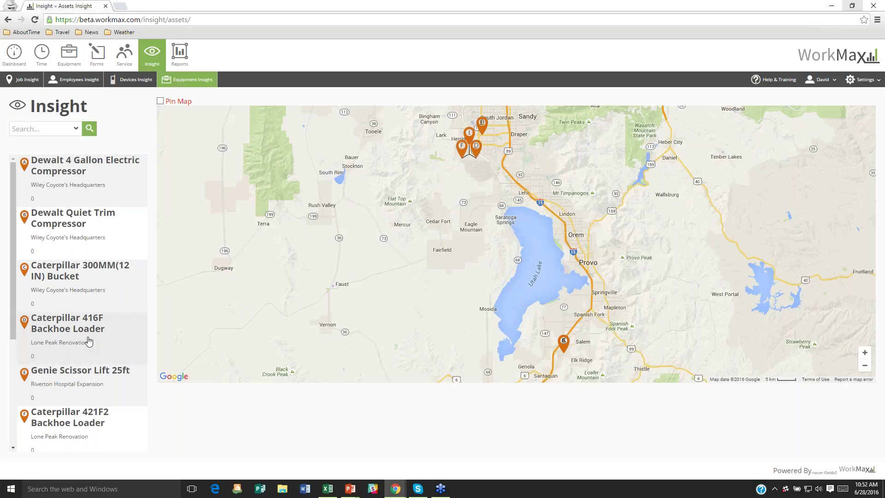
{"action": "left_click", "coordinate": [475, 153]}
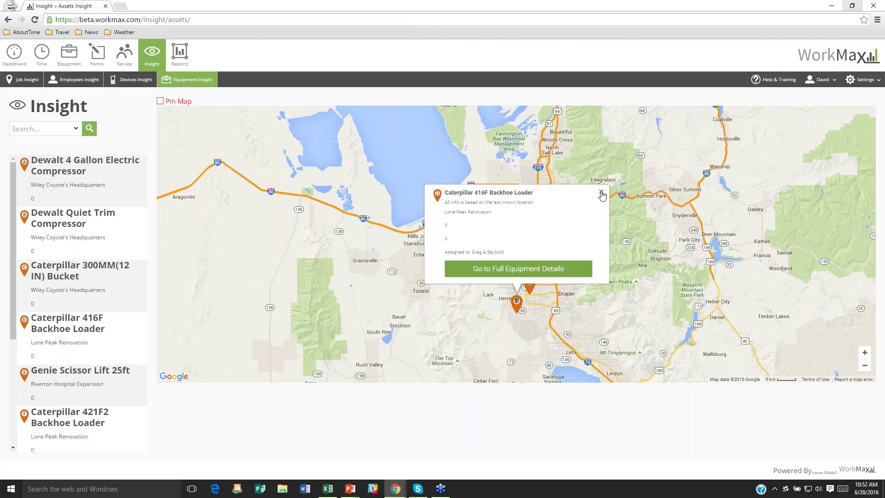
{"action": "left_click", "coordinate": [601, 192]}
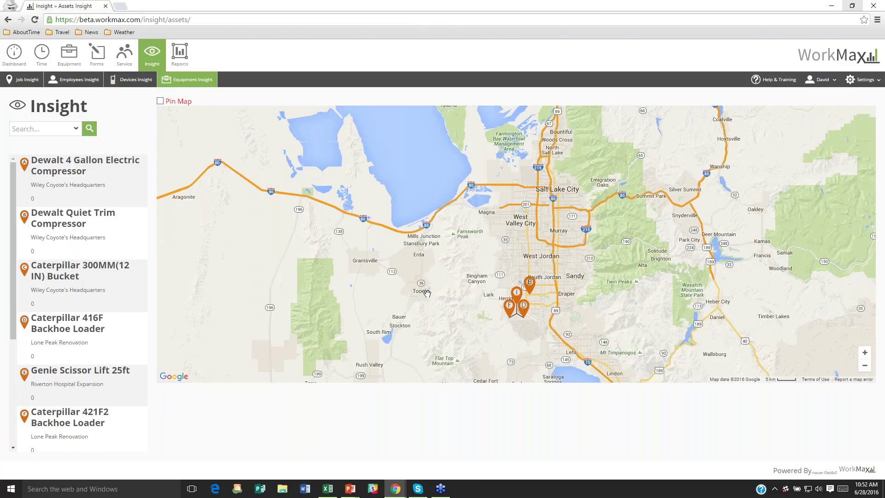
Search the Equipment Insight map for "load" and expand the overlapping backhoe loader markers
{"action": "left_click_drag", "start_coordinate": [426, 292], "coordinate": [454, 230]}
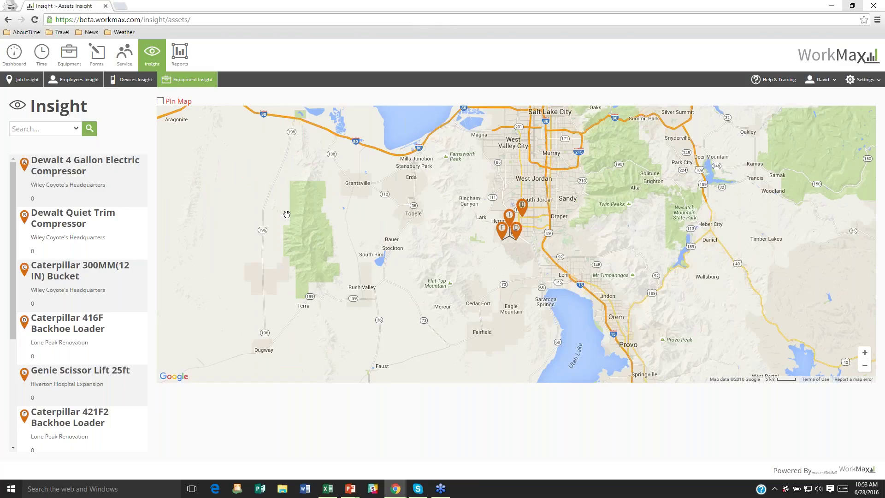
{"action": "left_click", "coordinate": [44, 129]}
{"action": "type", "text": "load"}
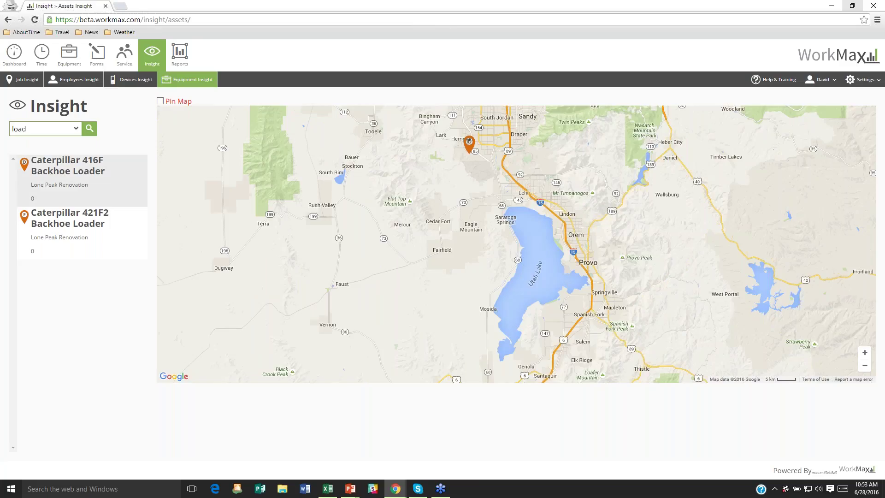
{"action": "left_click", "coordinate": [468, 142]}
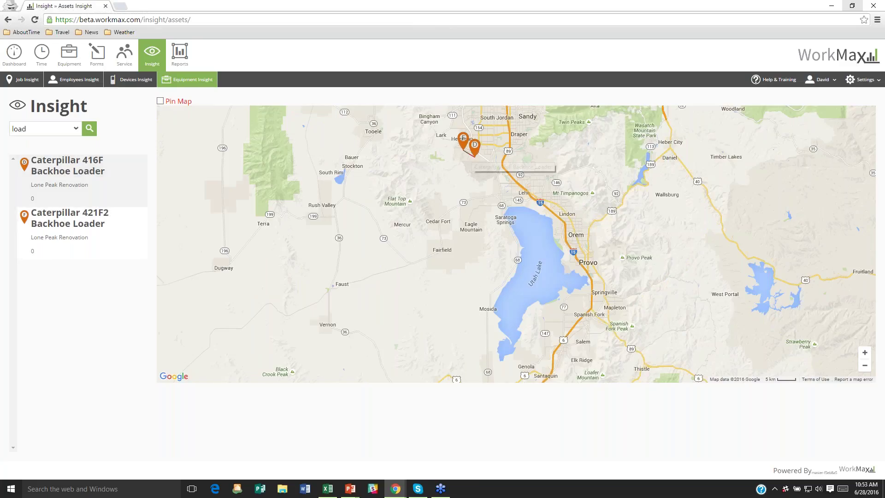